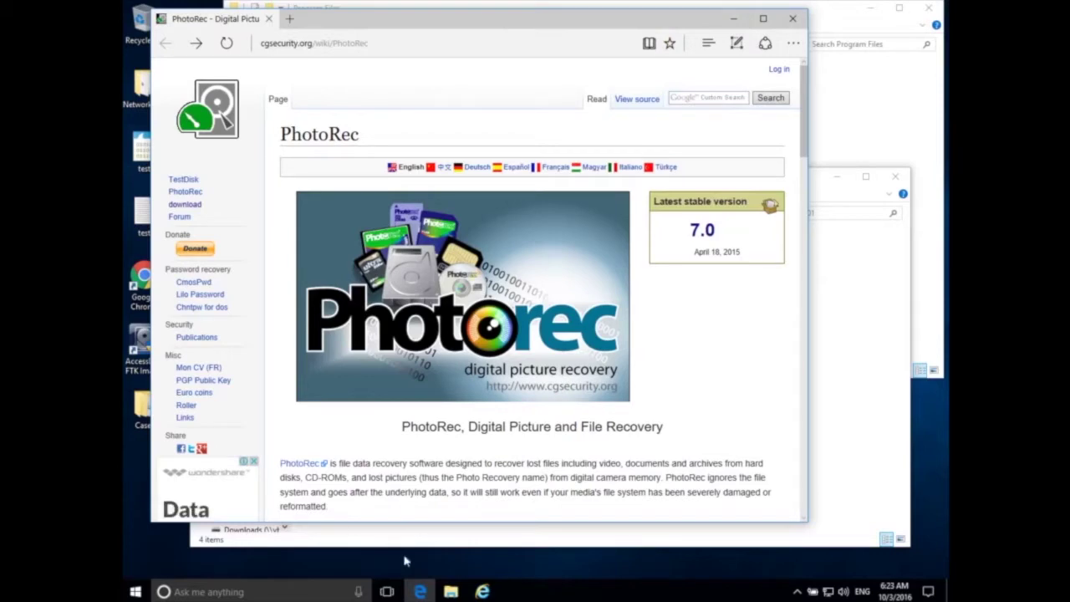
- Open a new File Explorer window and show the Downloads folder
mouse_move(451, 591)
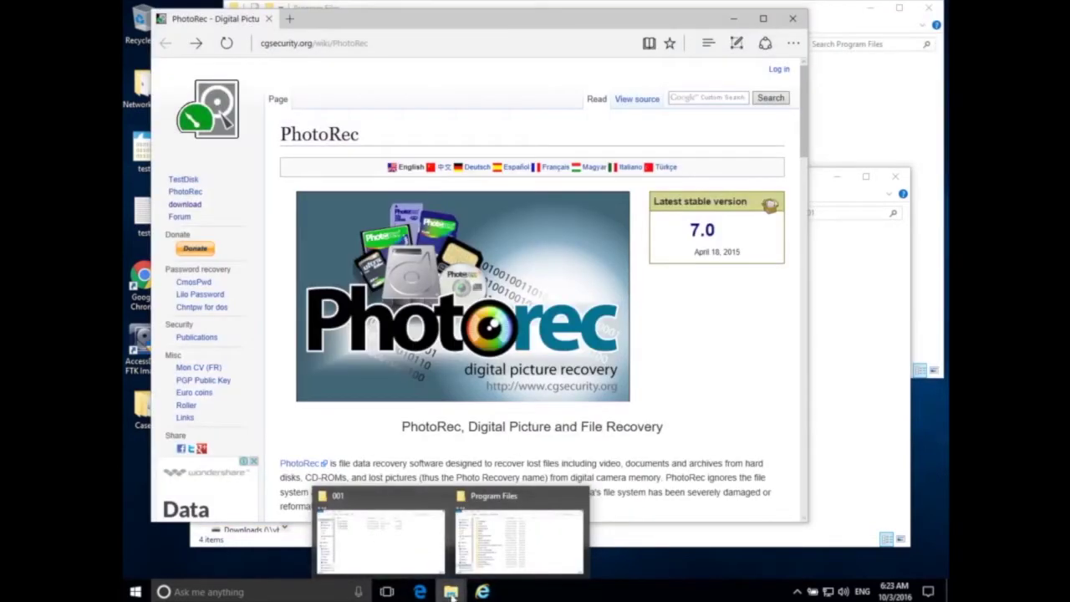
right_click(451, 591)
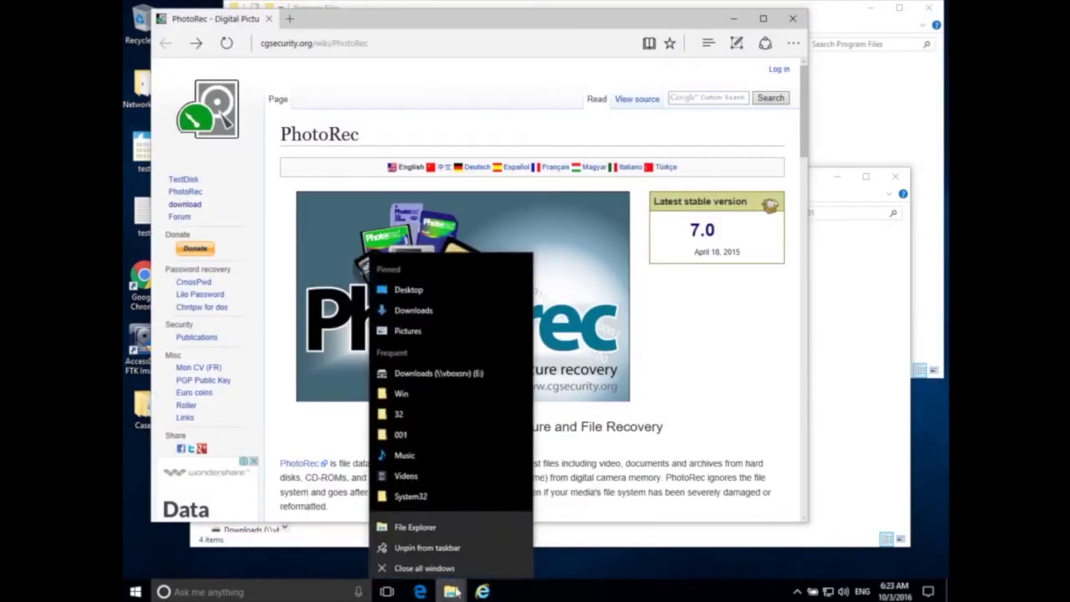
left_click(435, 524)
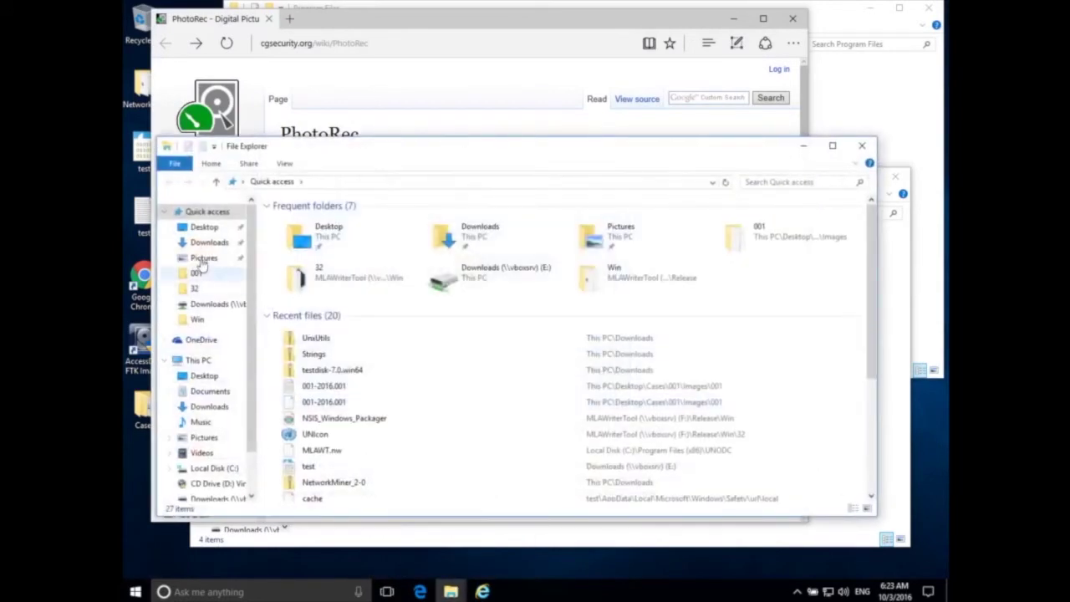
left_click(204, 226)
left_click(206, 243)
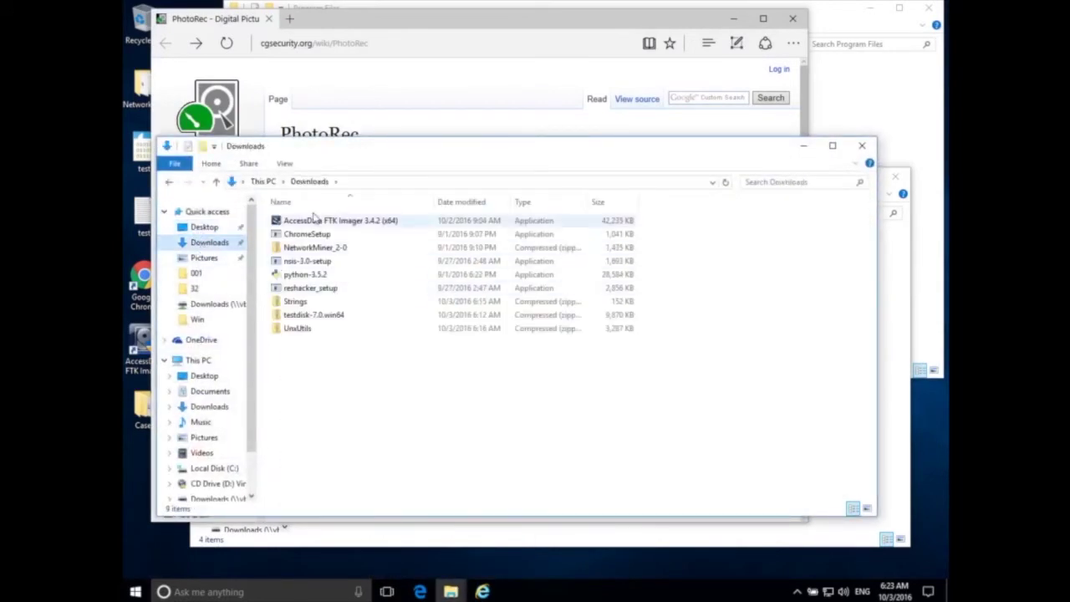
- Look through the testdisk-7.0 folder inside the testdisk-7.0.win64 archive and return to the archive's top level
left_click(293, 317)
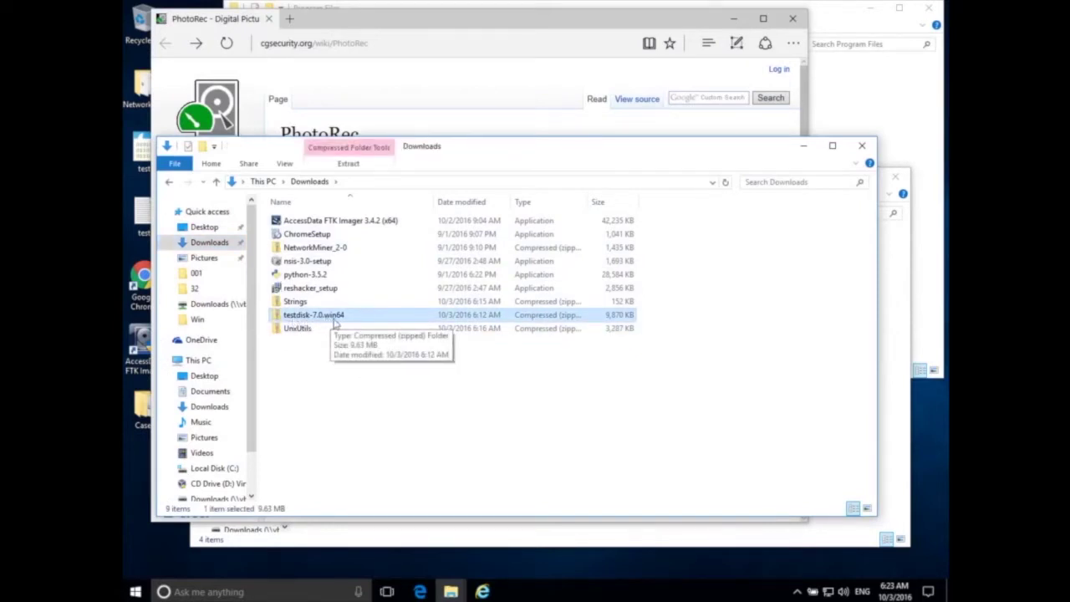
double_click(330, 318)
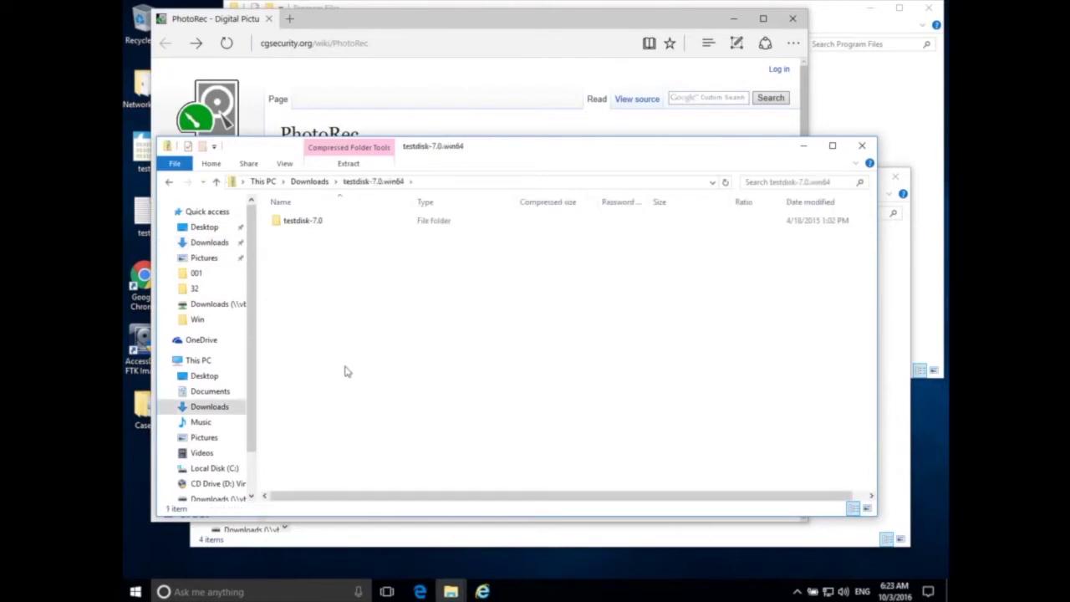
double_click(308, 223)
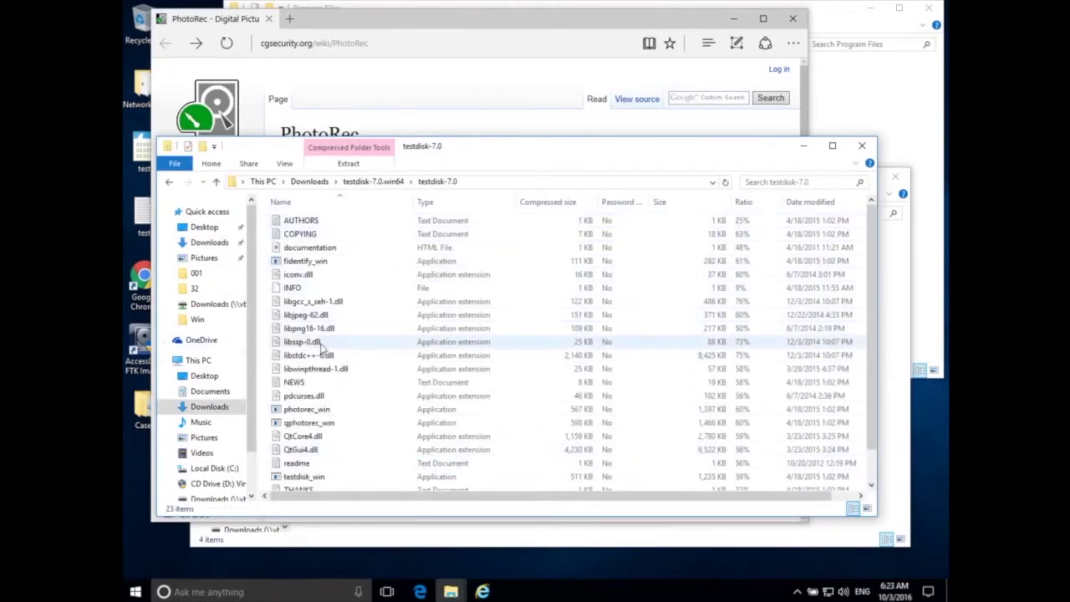
scroll(325, 351, "down", 1)
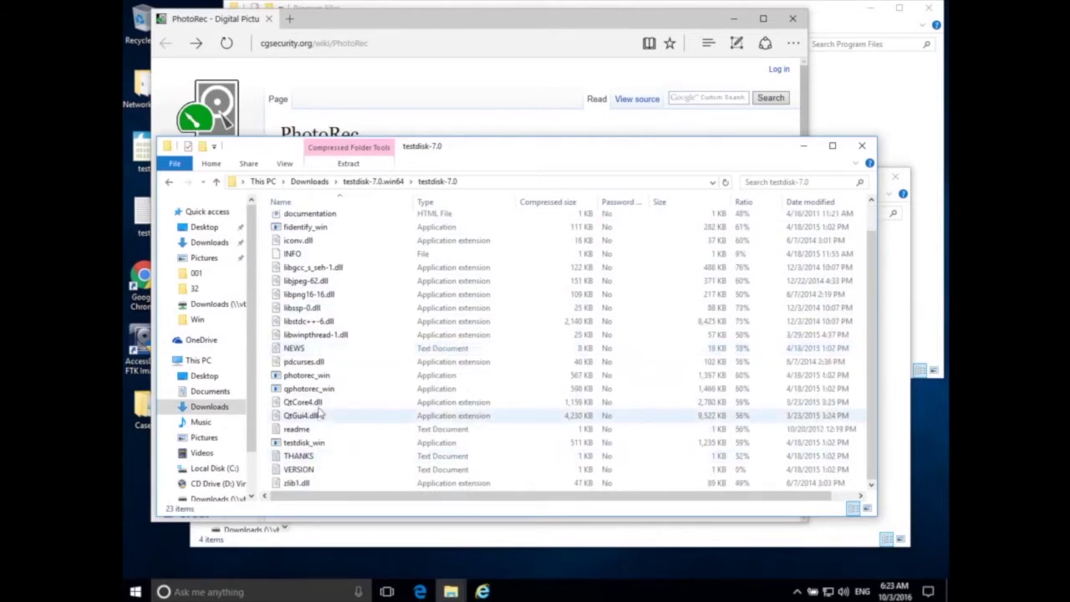
scroll(318, 406, "up", 1)
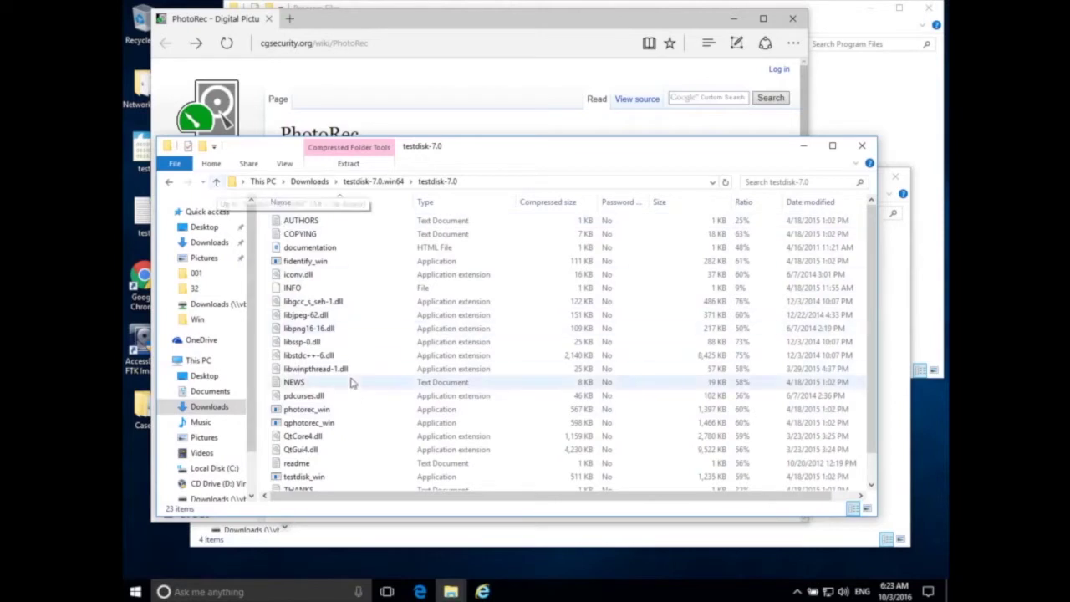
left_click(216, 181)
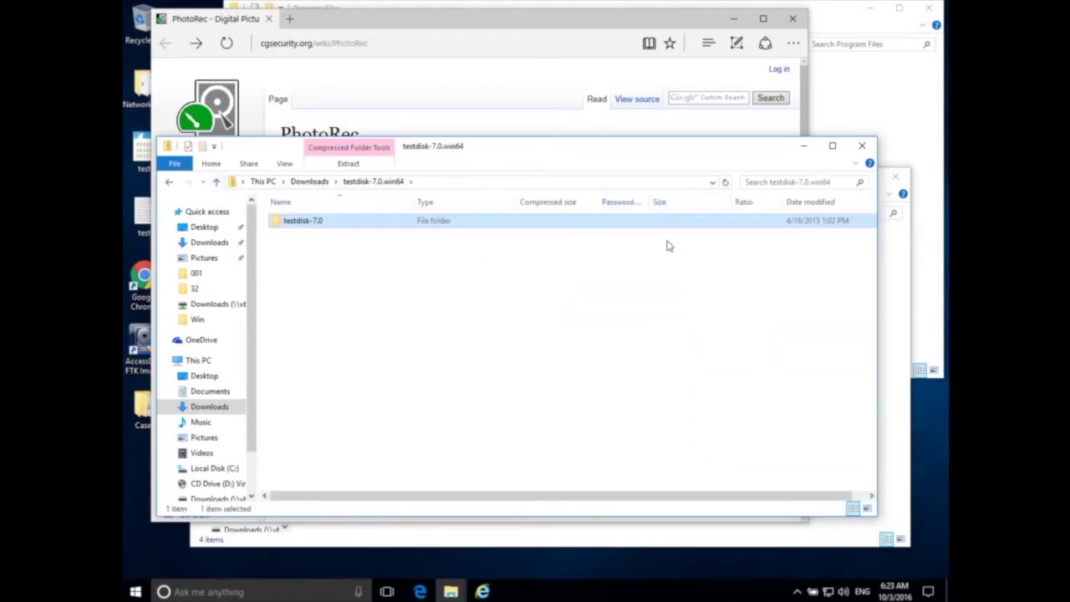
- Minimize the browser and open Program Files on the C: drive in the other File Explorer window
left_click(734, 19)
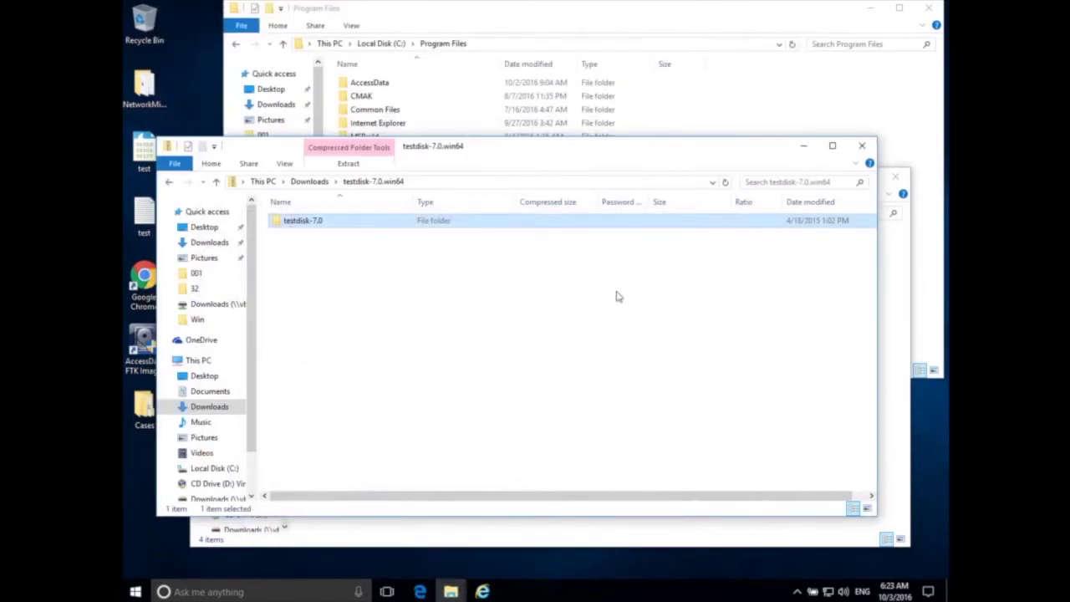
left_click(422, 27)
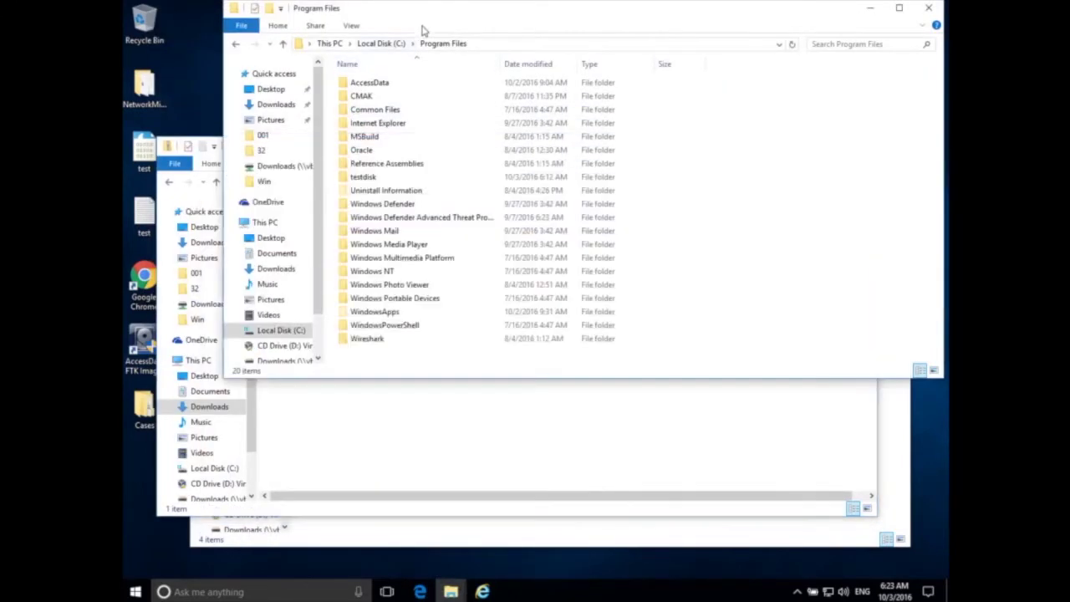
left_click(500, 44)
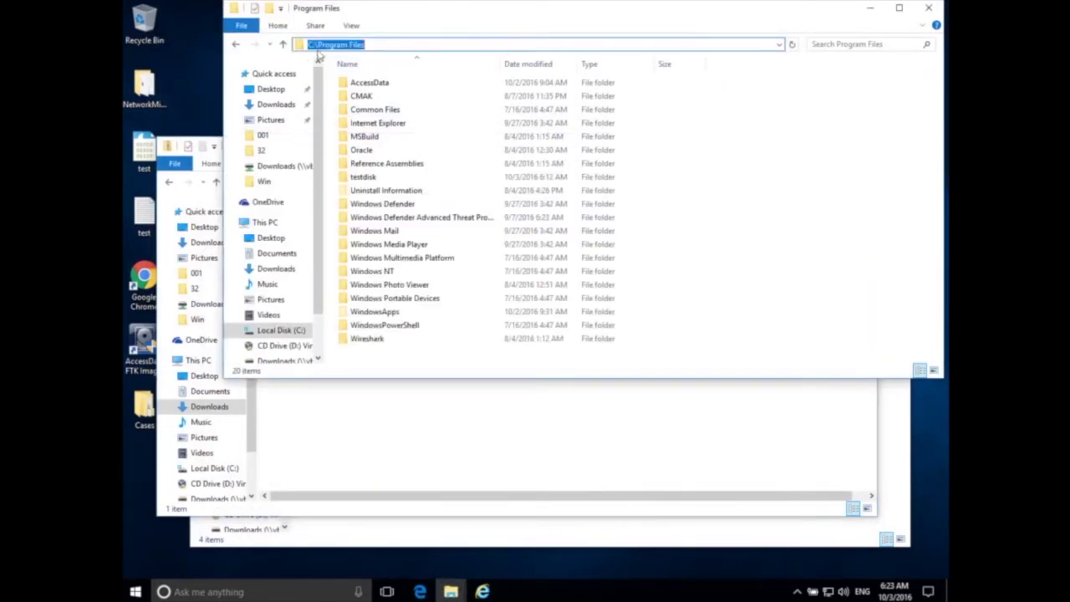
left_click(269, 331)
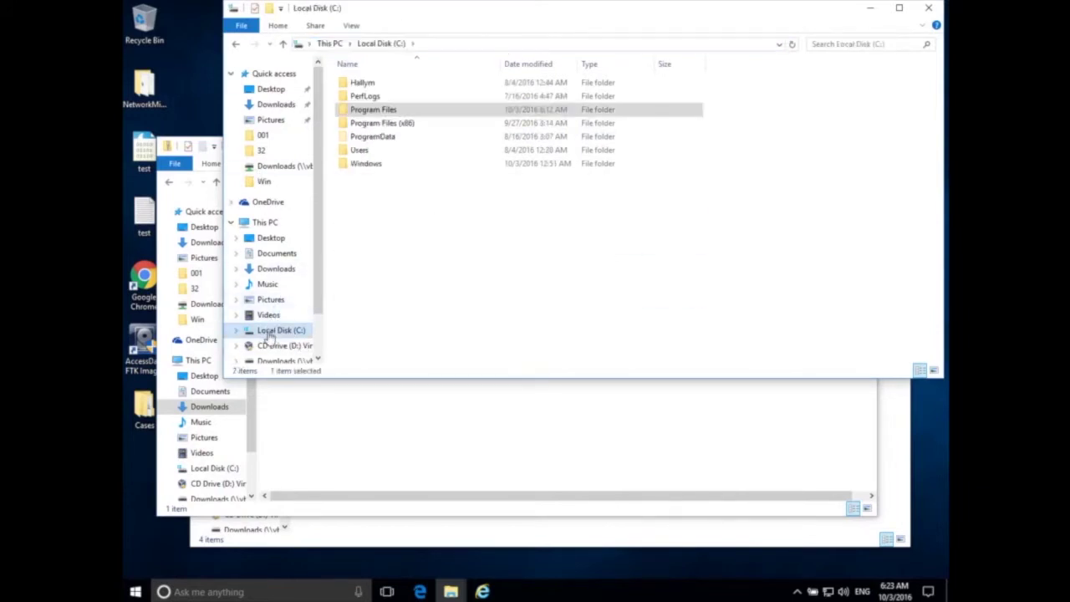
double_click(380, 115)
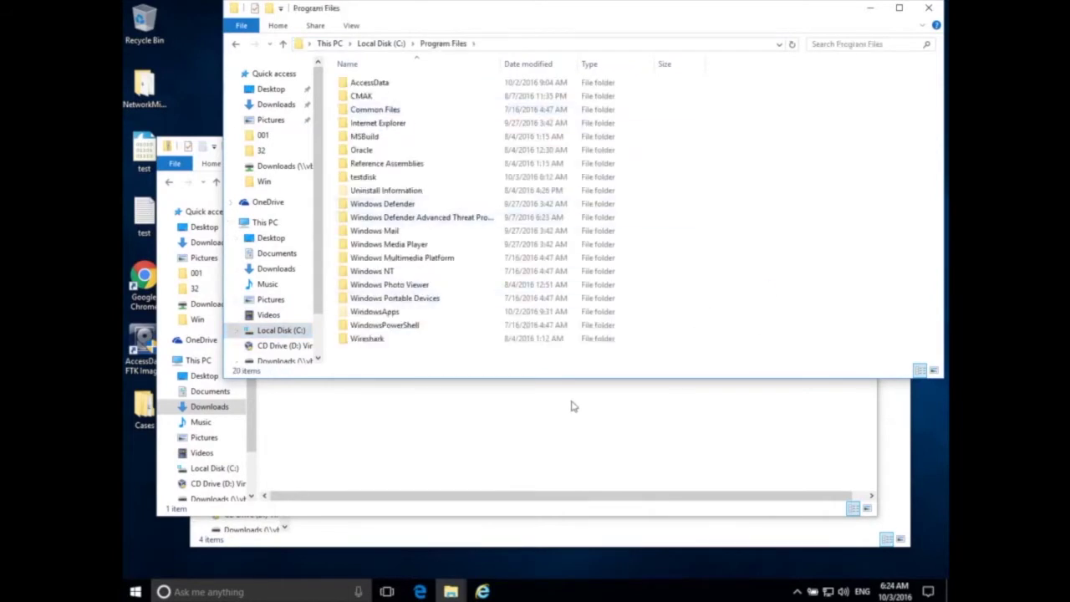
- Try to copy the testdisk-7.0 folder from the archive into C:\Program Files
left_click(572, 405)
left_click_drag(478, 152, 480, 287)
left_click(306, 358)
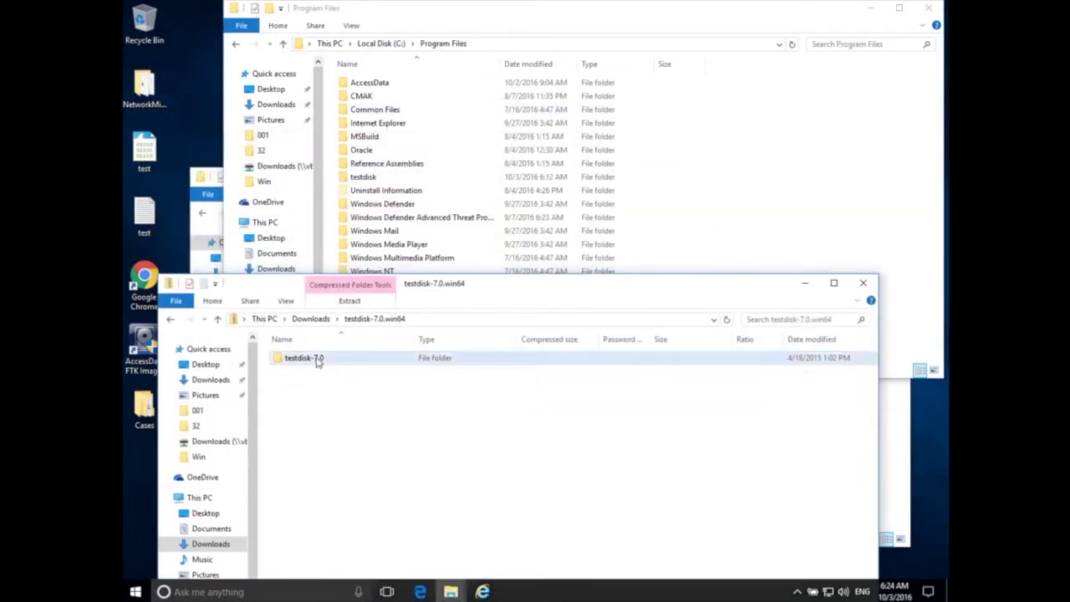
left_click_drag(309, 360, 737, 215)
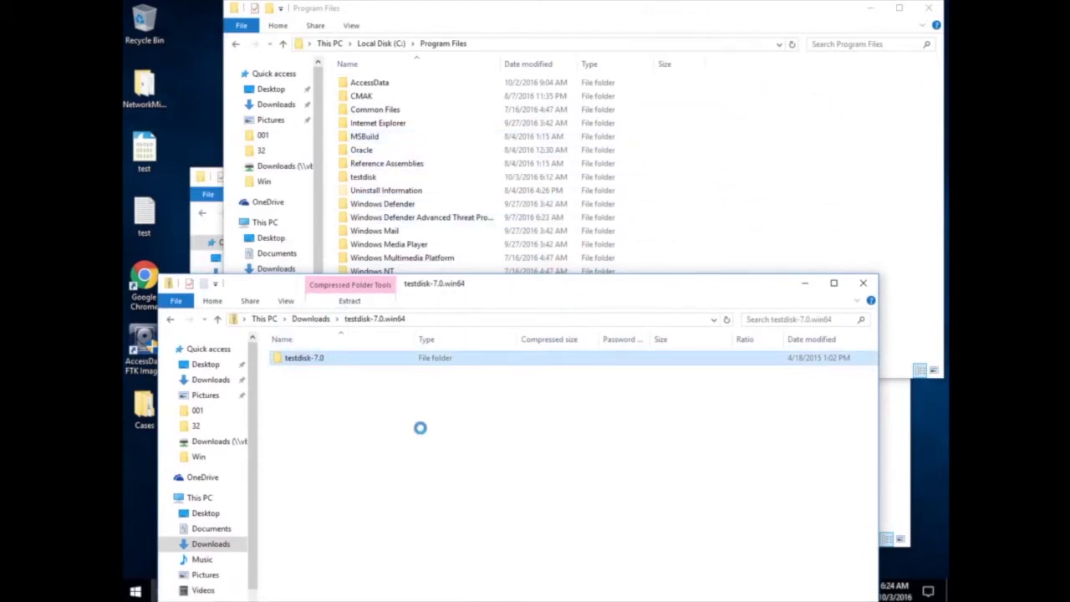
- Close the testdisk-7.0.win64 archive window and open the name of the testdisk folder in Program Files for editing
left_click(361, 178)
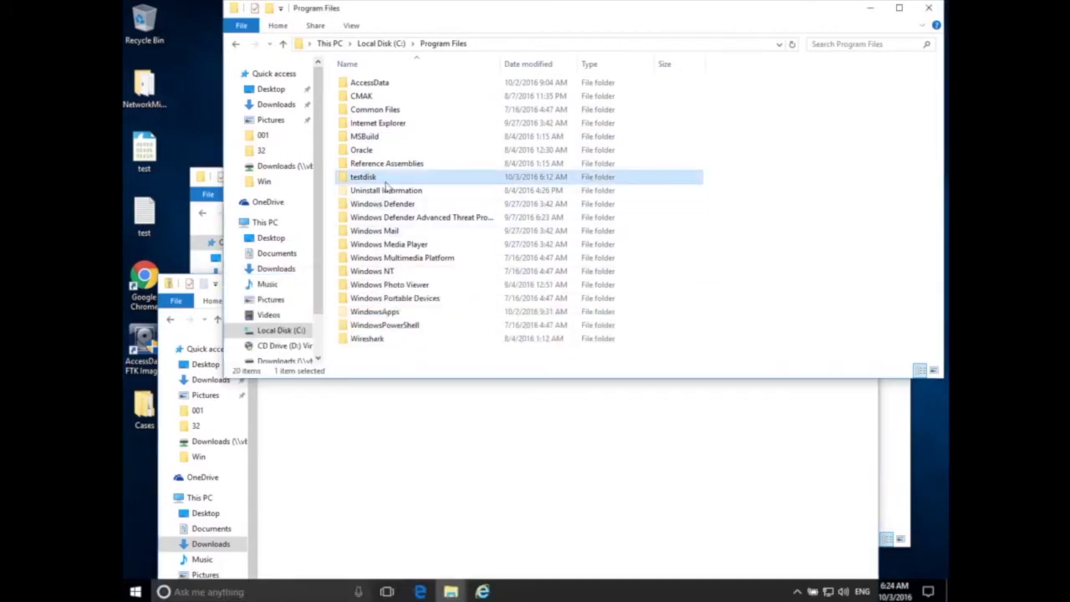
left_click(419, 413)
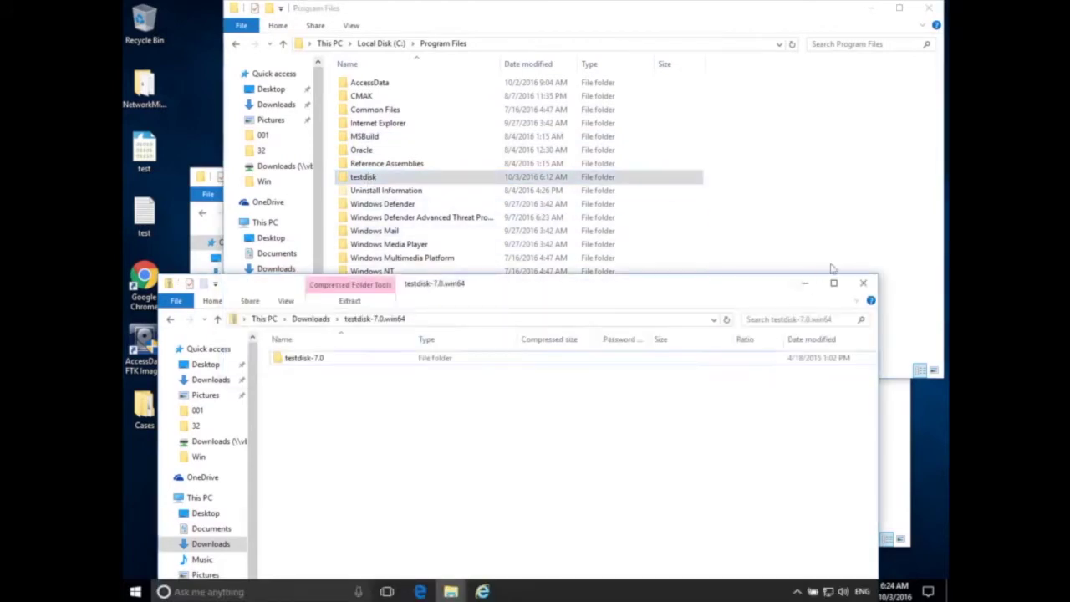
left_click(865, 286)
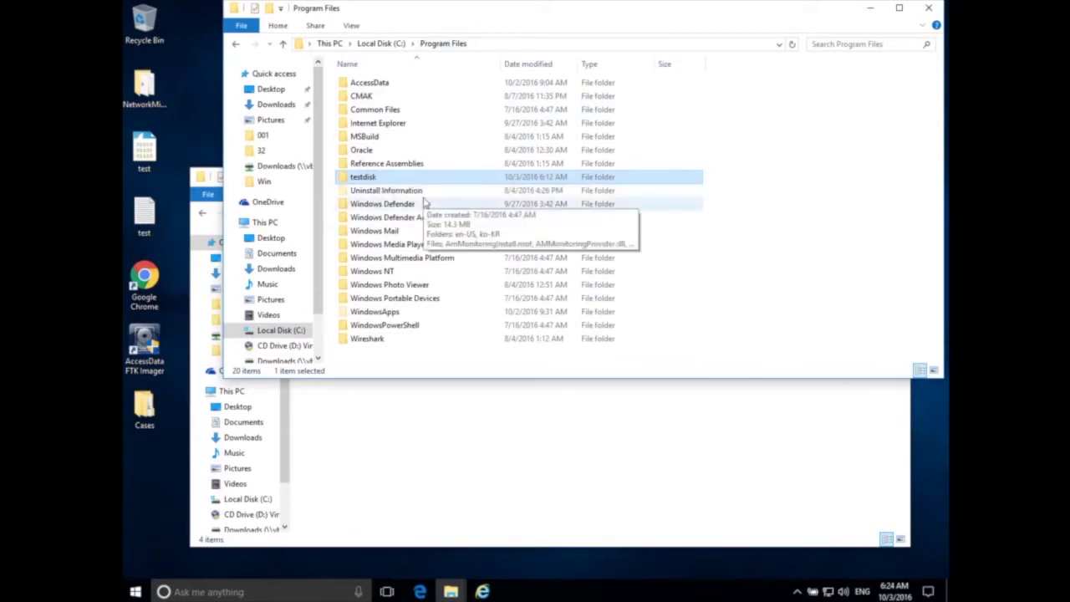
key("F2")
left_click(795, 191)
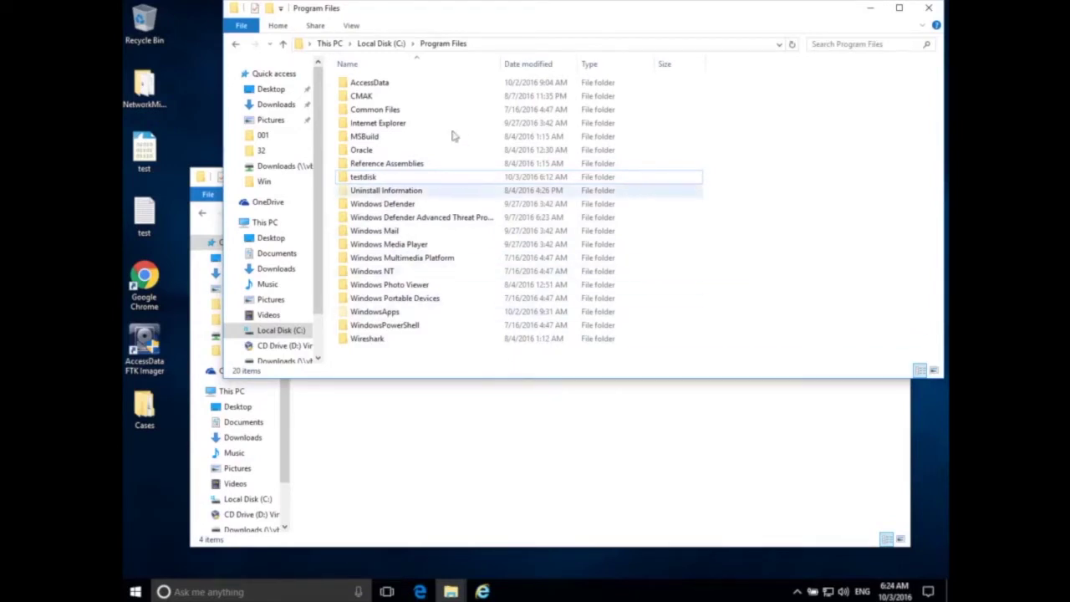
- Open the testdisk folder in Program Files and select its full path, C:\Program Files\testdisk
left_click(361, 179)
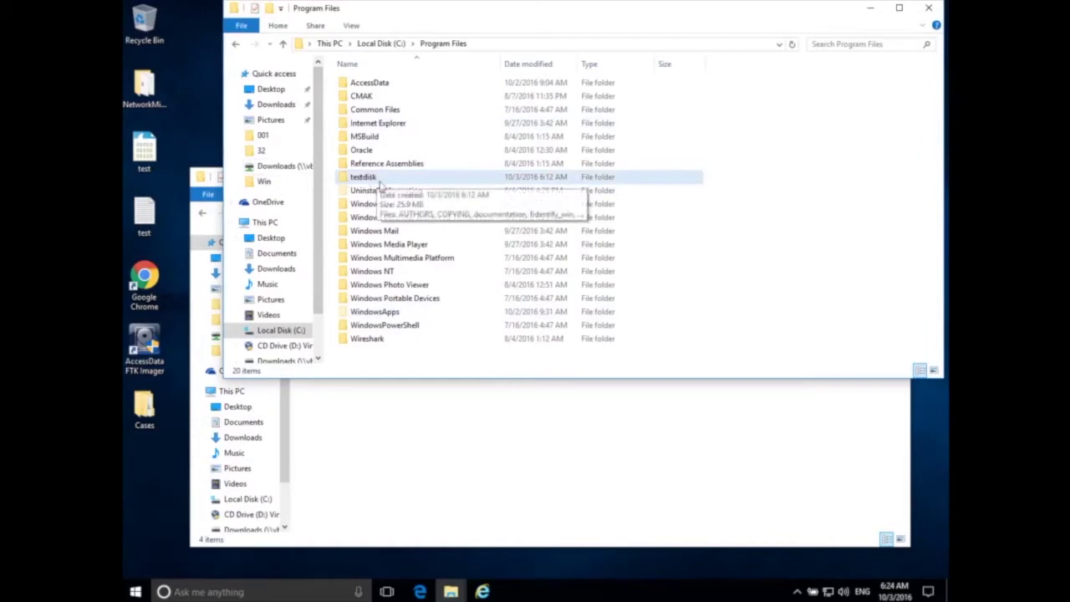
left_click(504, 44)
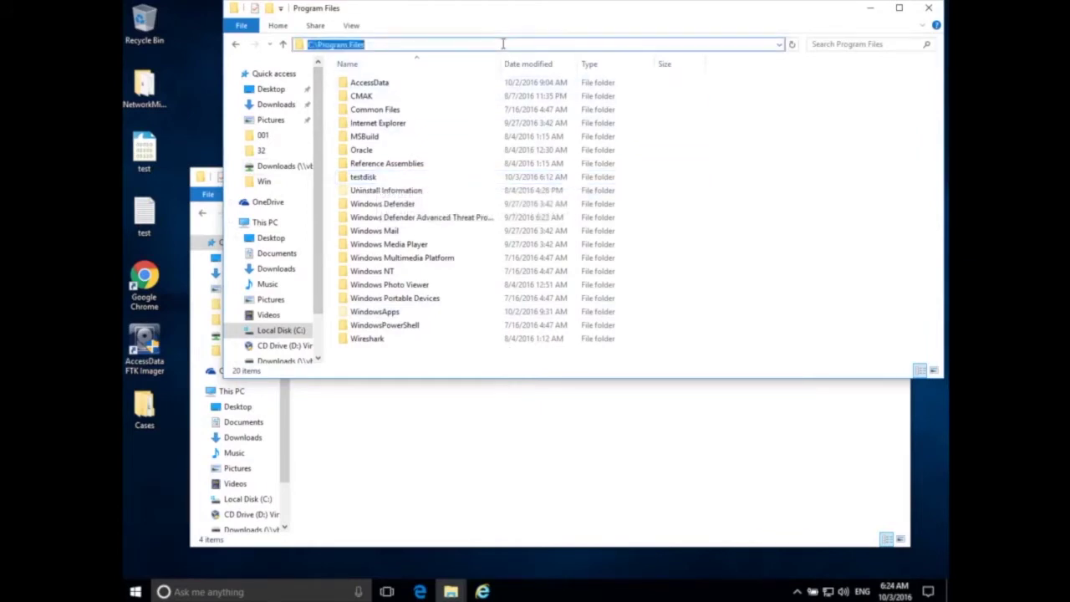
double_click(364, 179)
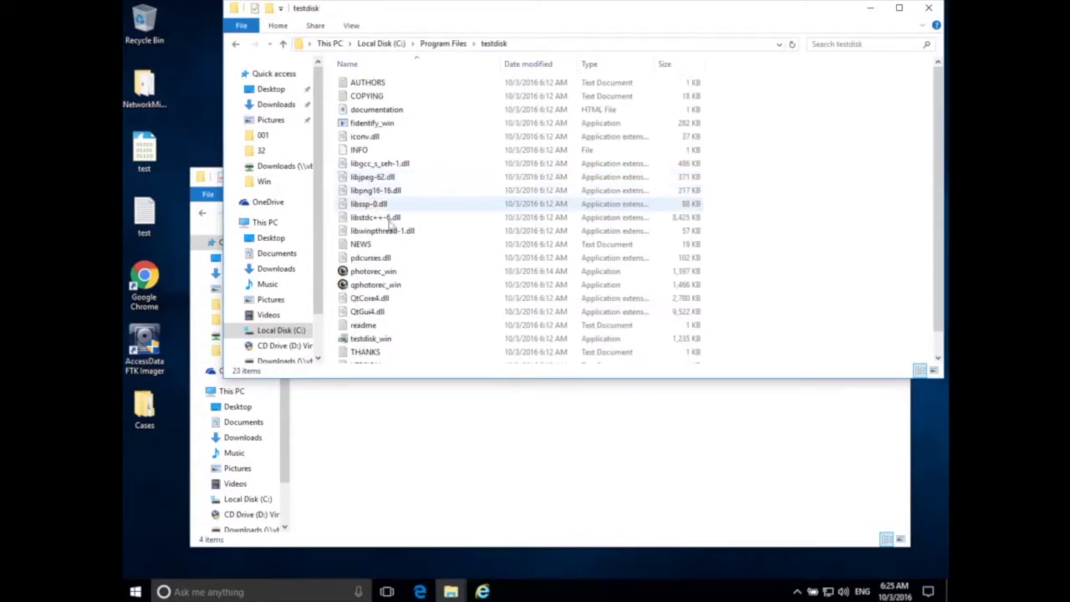
left_click(527, 45)
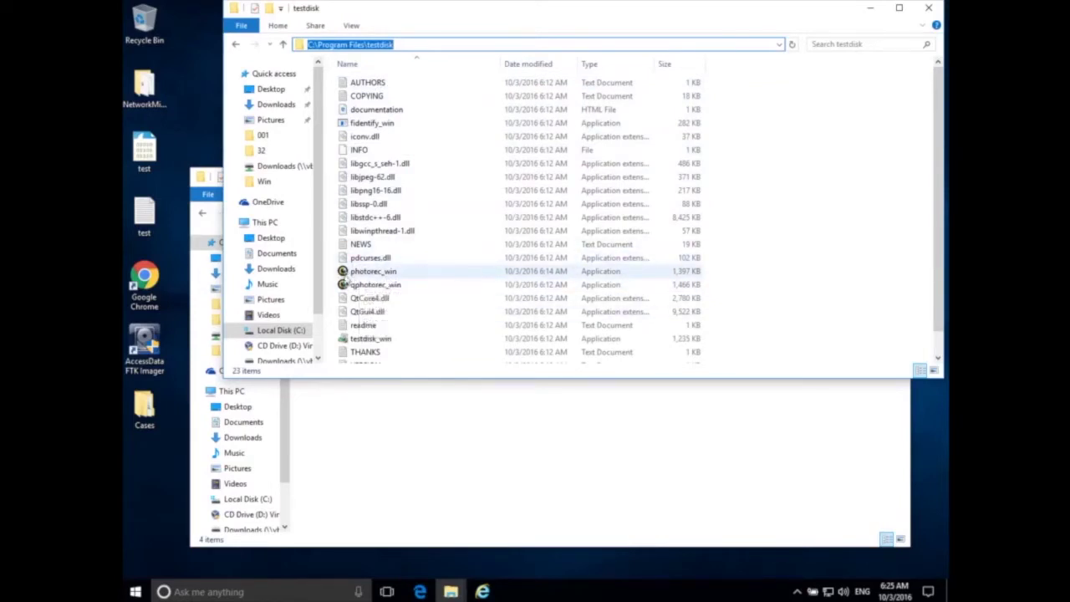
left_click(428, 43)
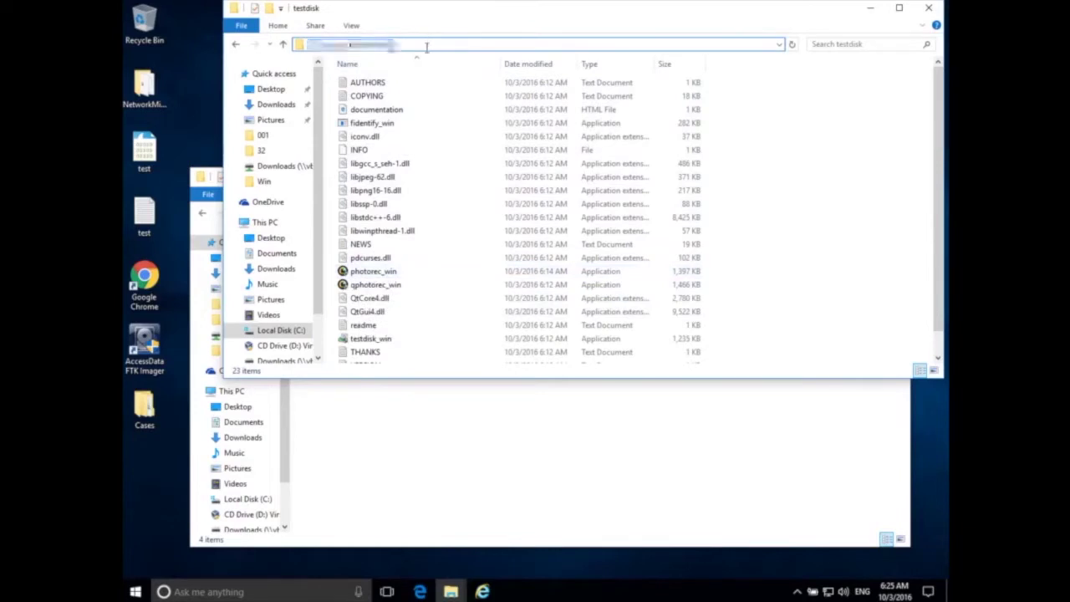
double_click(426, 44)
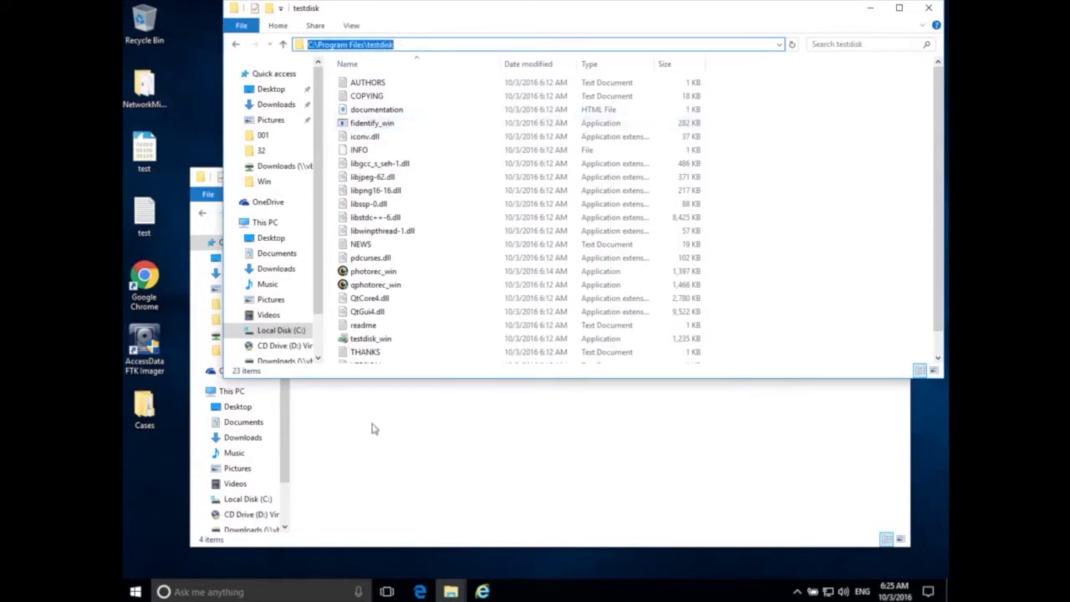
- Open the Environment Variables dialog from the advanced Windows system settings
left_click(184, 471)
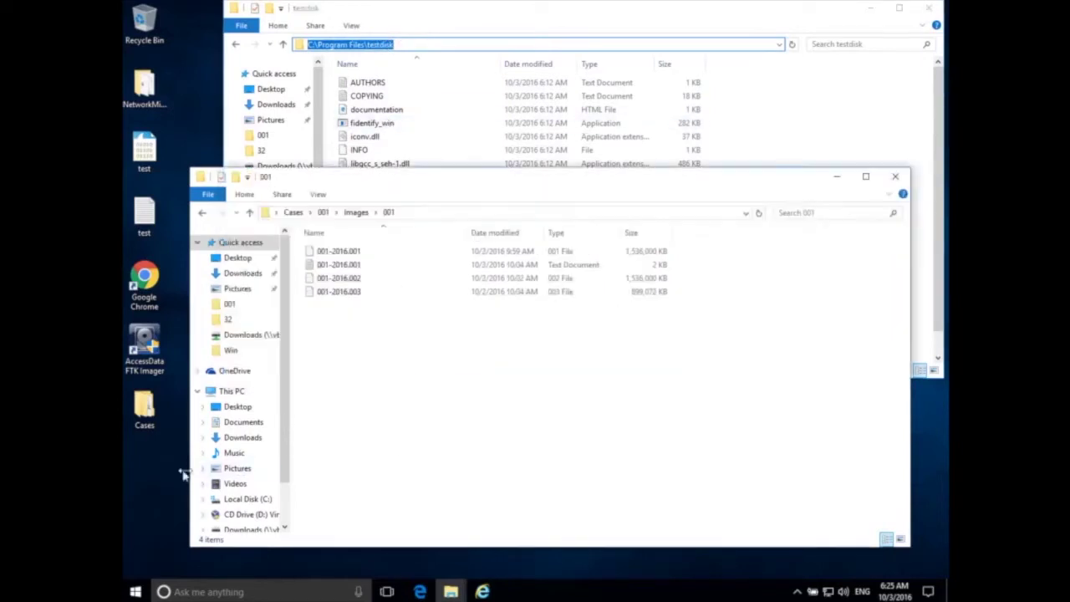
right_click(137, 593)
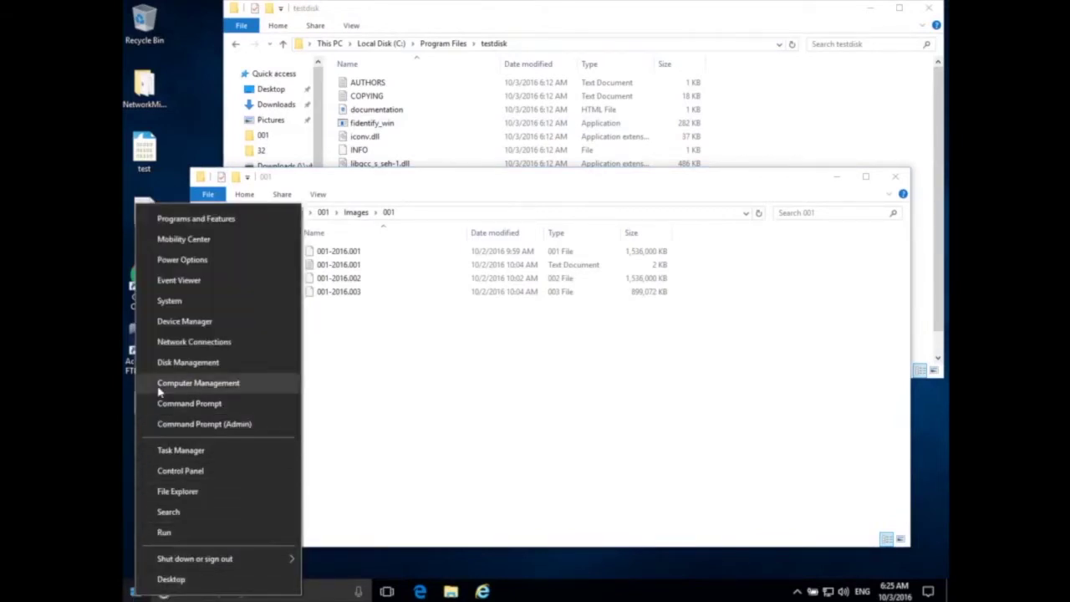
left_click(167, 301)
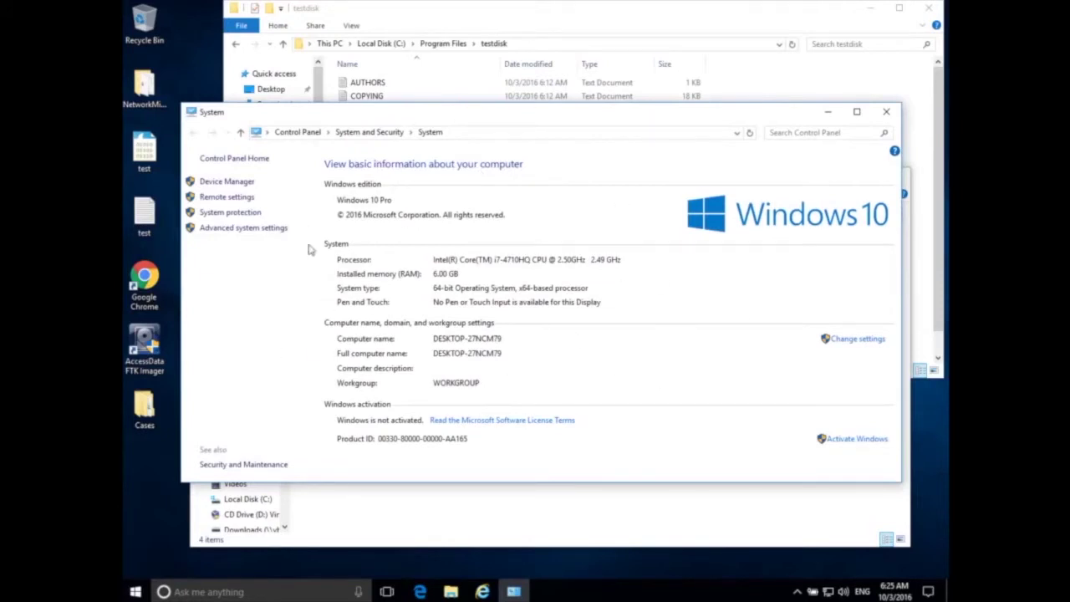
left_click(220, 232)
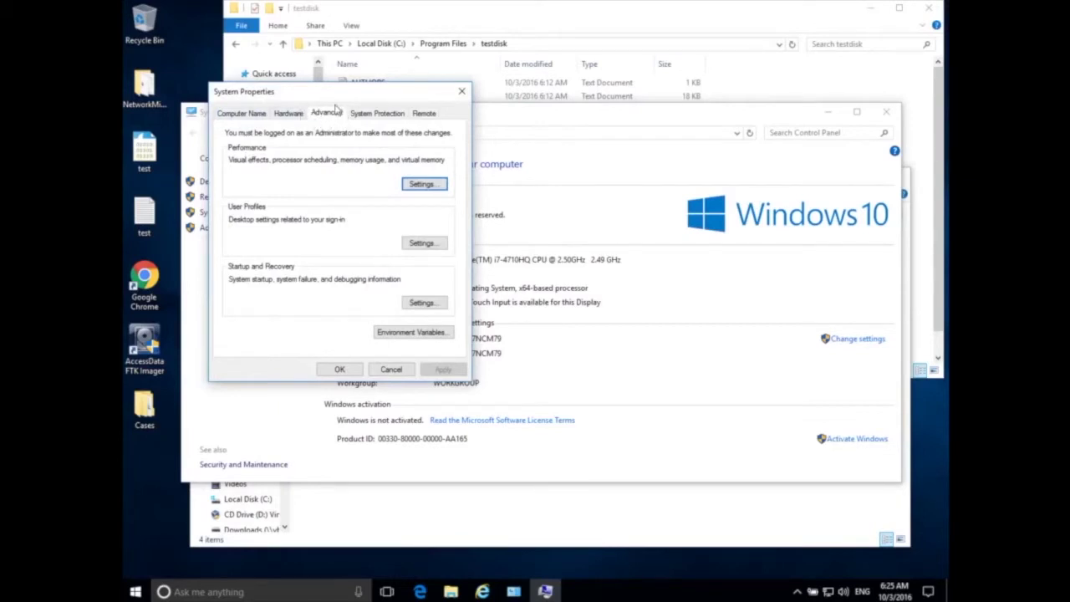
left_click(422, 338)
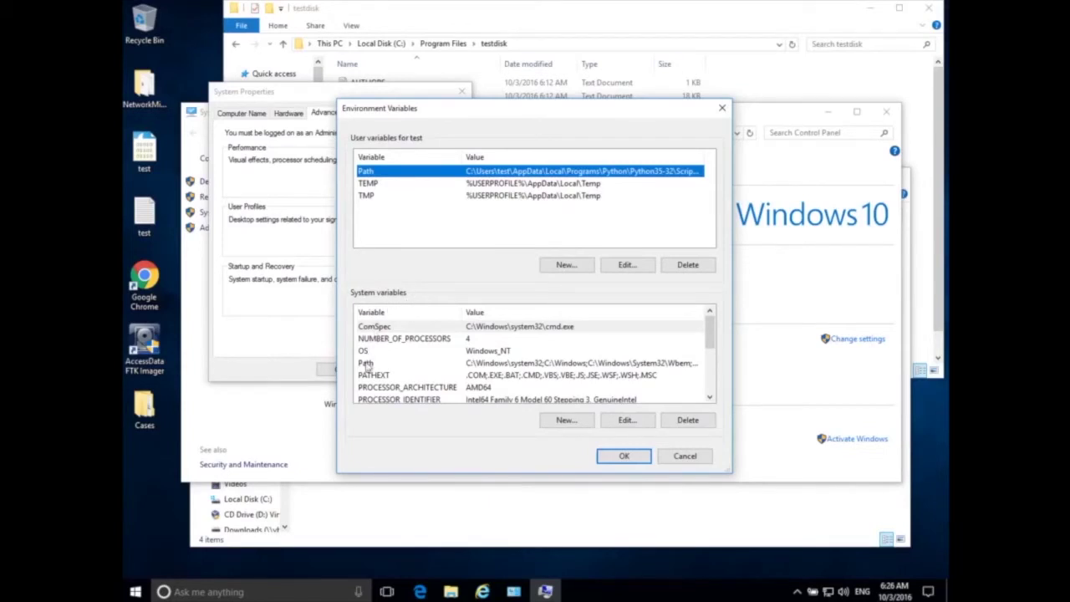
- Compare the Path entries under user and system variables, and open the user Path variable for editing
left_click(365, 364)
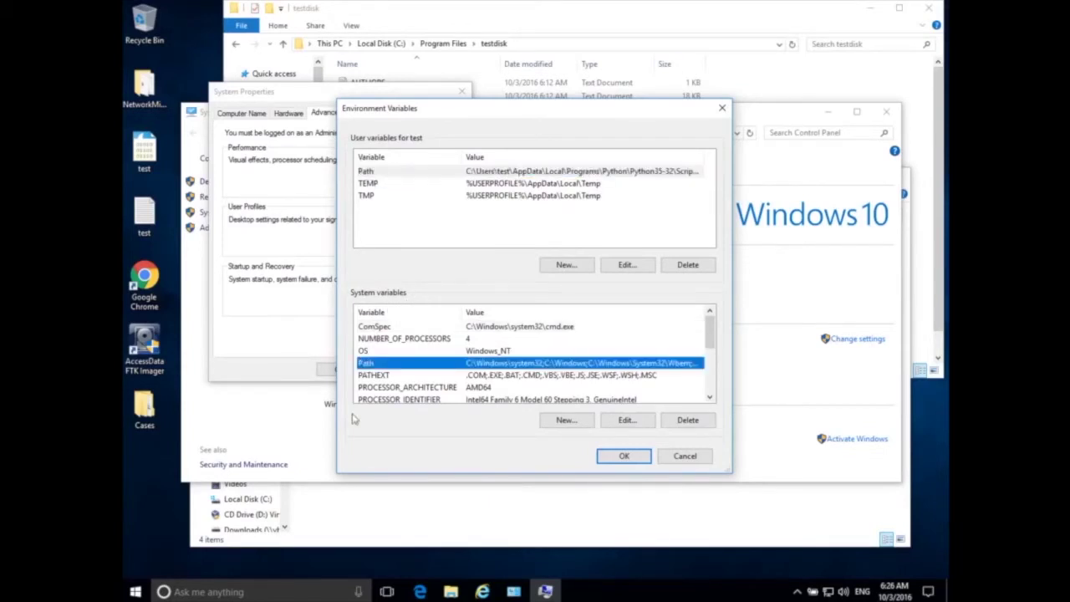
left_click(365, 173)
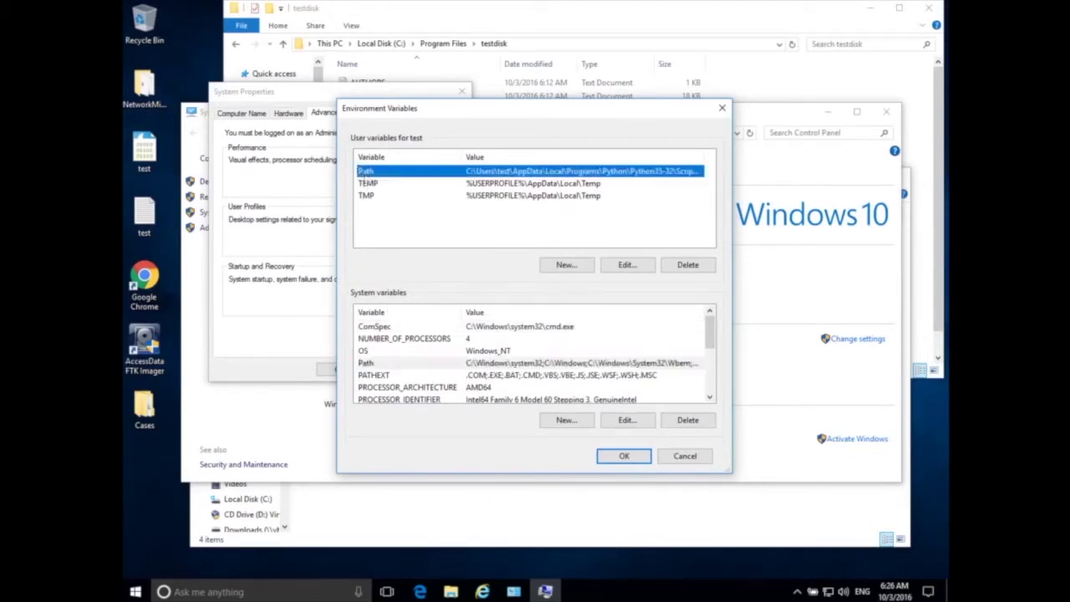
left_click(369, 364)
left_click(369, 174)
left_click(627, 265)
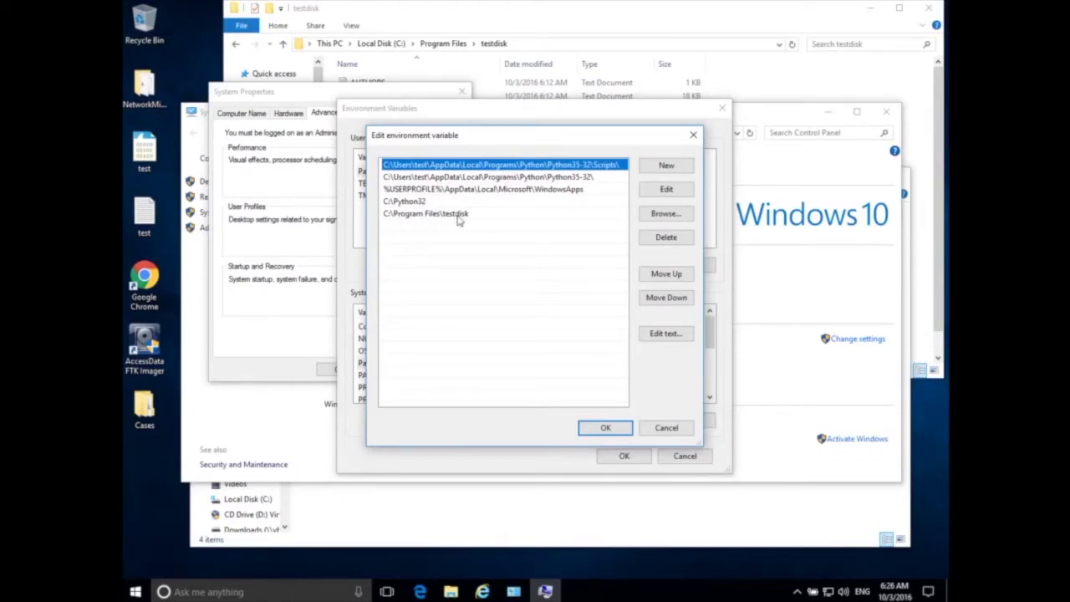
left_click(666, 167)
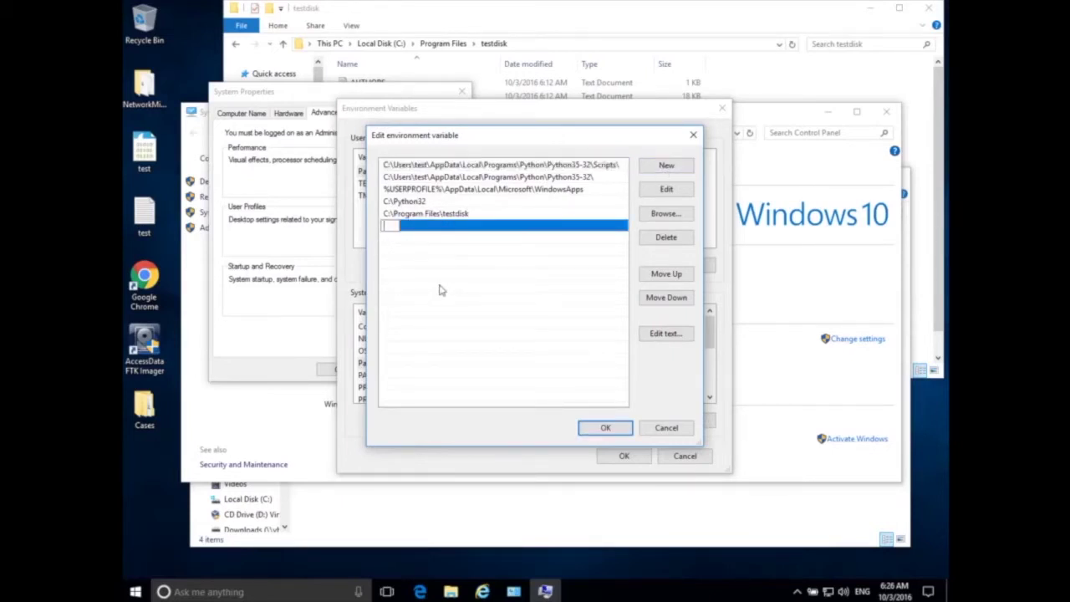
type("C:\\Program Files\\testdisk")
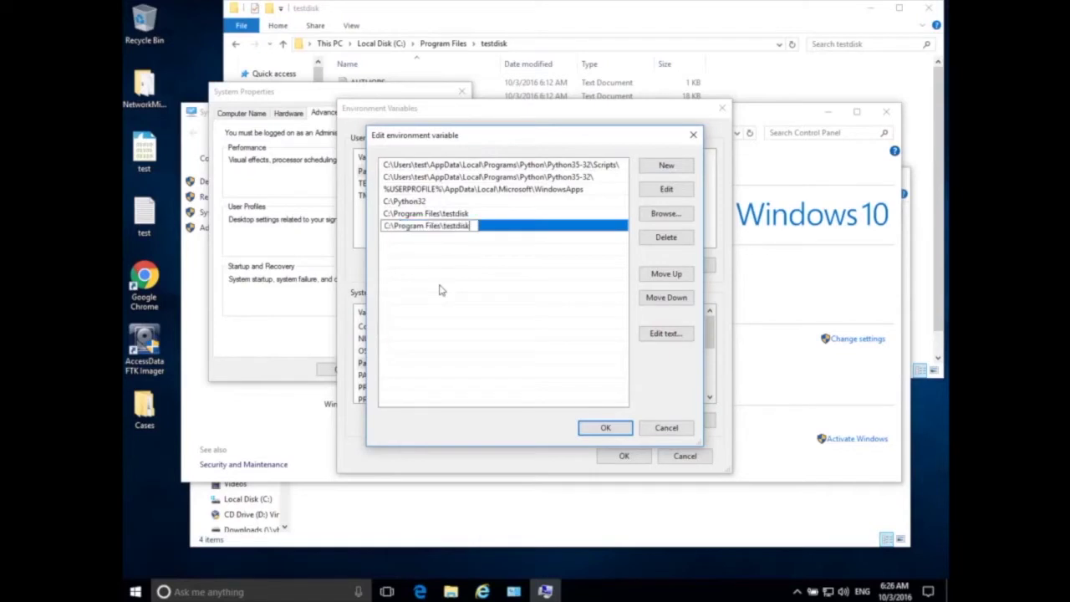
right_click(434, 232)
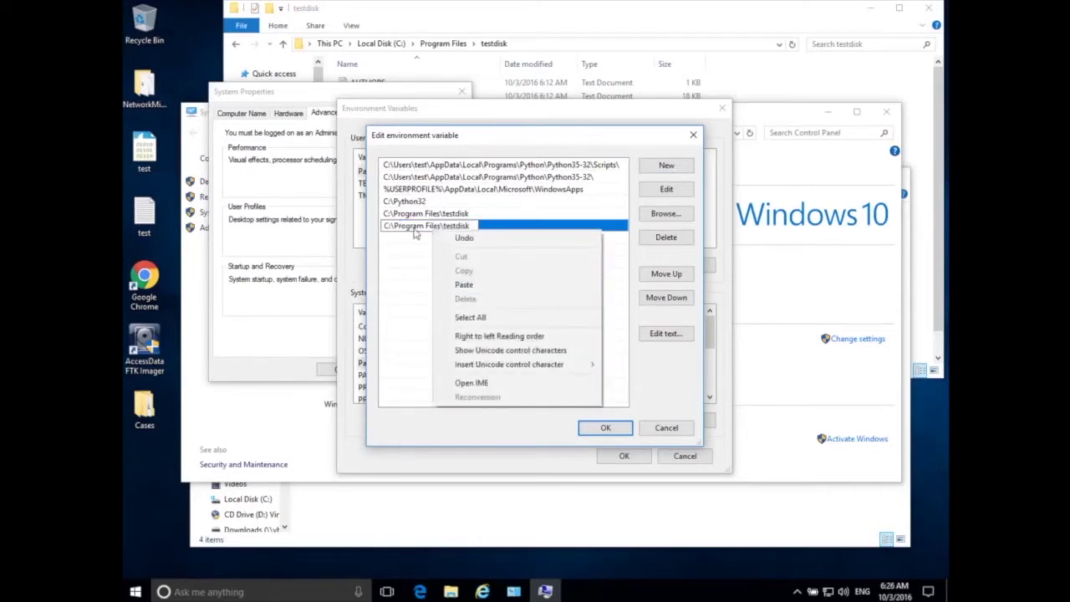
left_click(418, 230)
left_click_drag(470, 228, 347, 238)
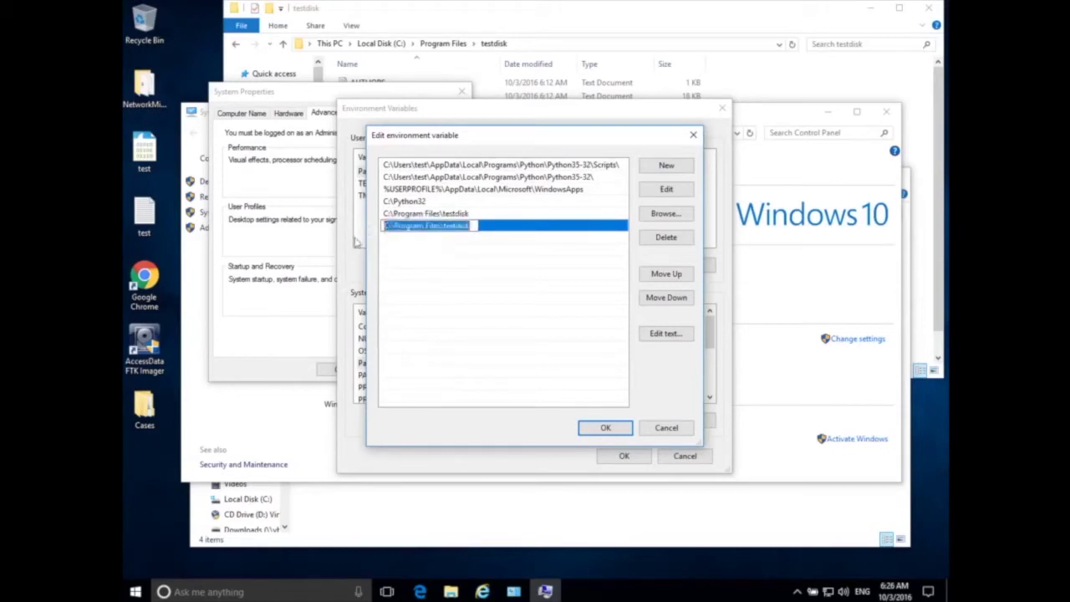
key("Delete")
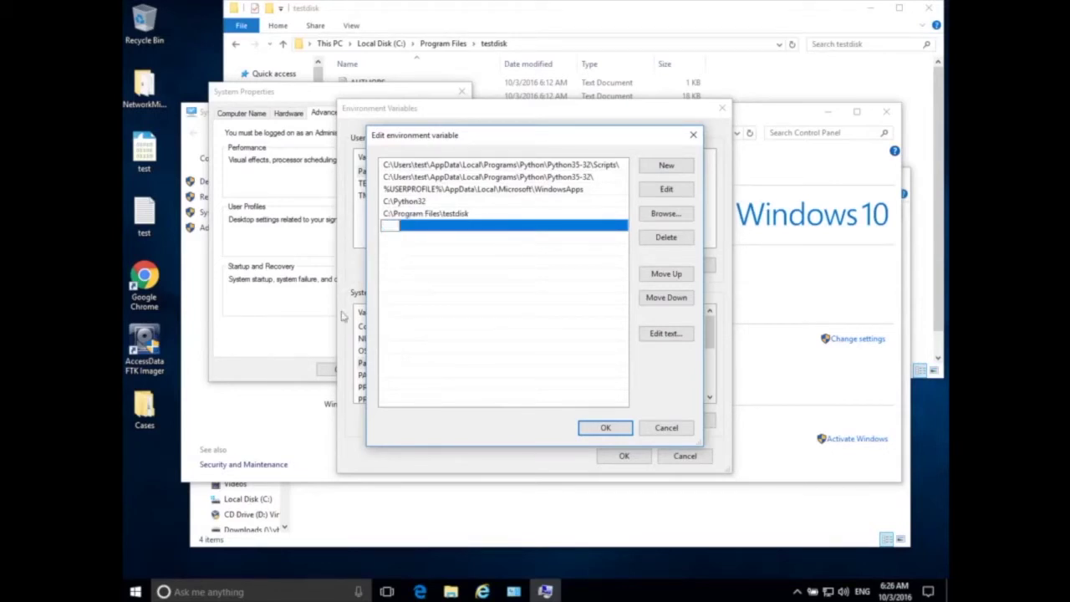
left_click(438, 215)
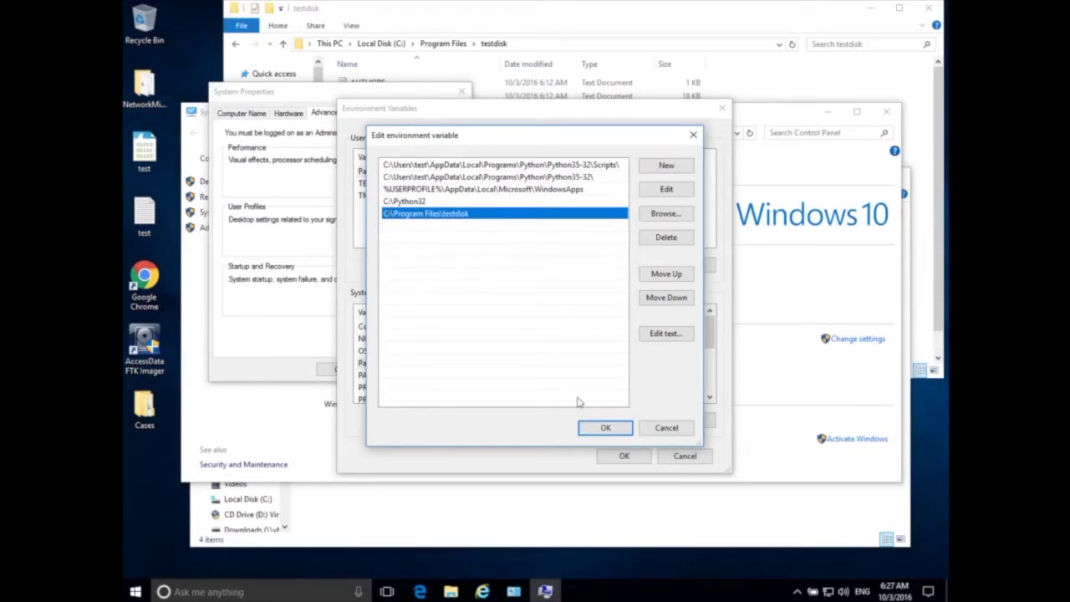
- Accept the Path entries, confirm the Environment Variables and System Properties dialogs, and close the System window
left_click(606, 429)
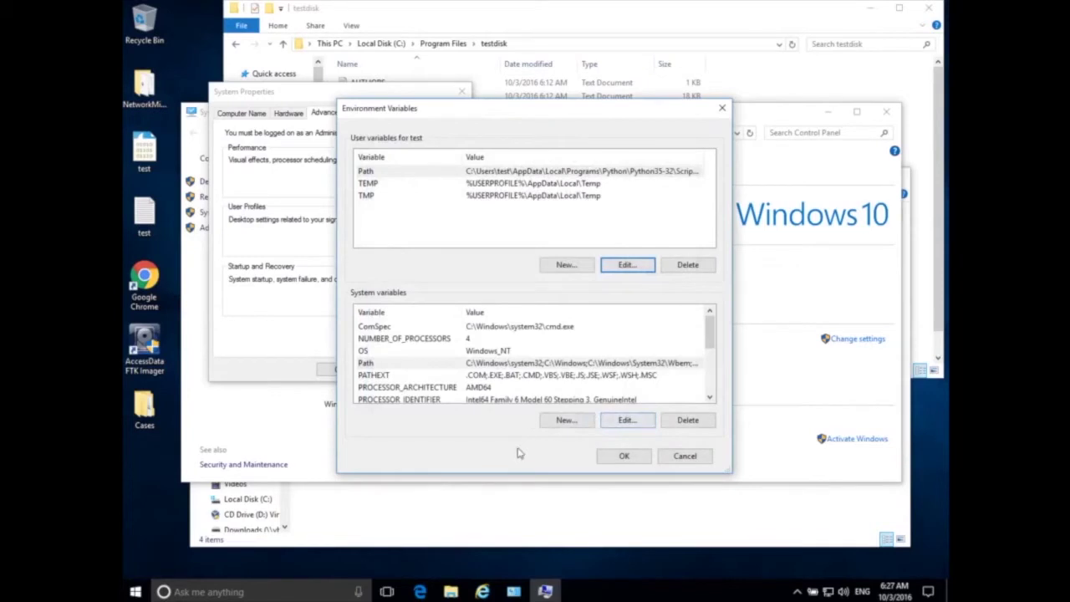
left_click(627, 455)
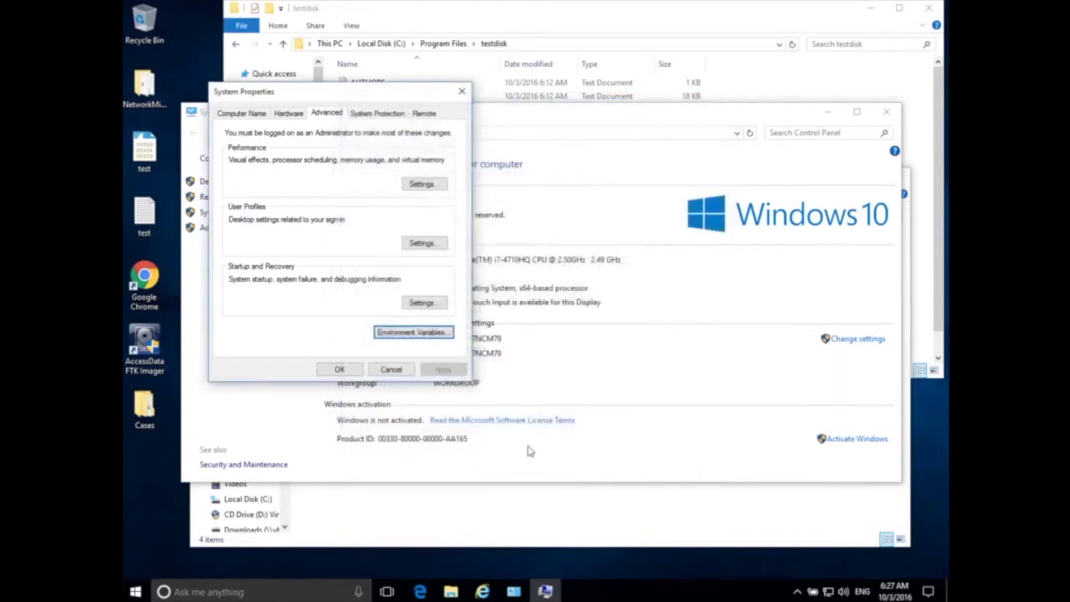
left_click(339, 371)
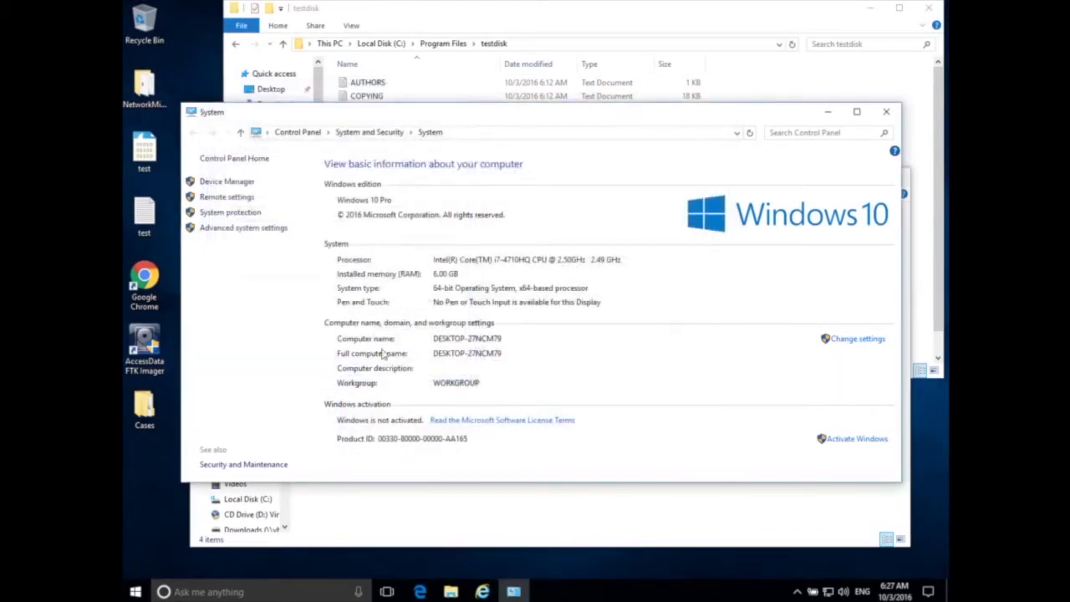
left_click(889, 112)
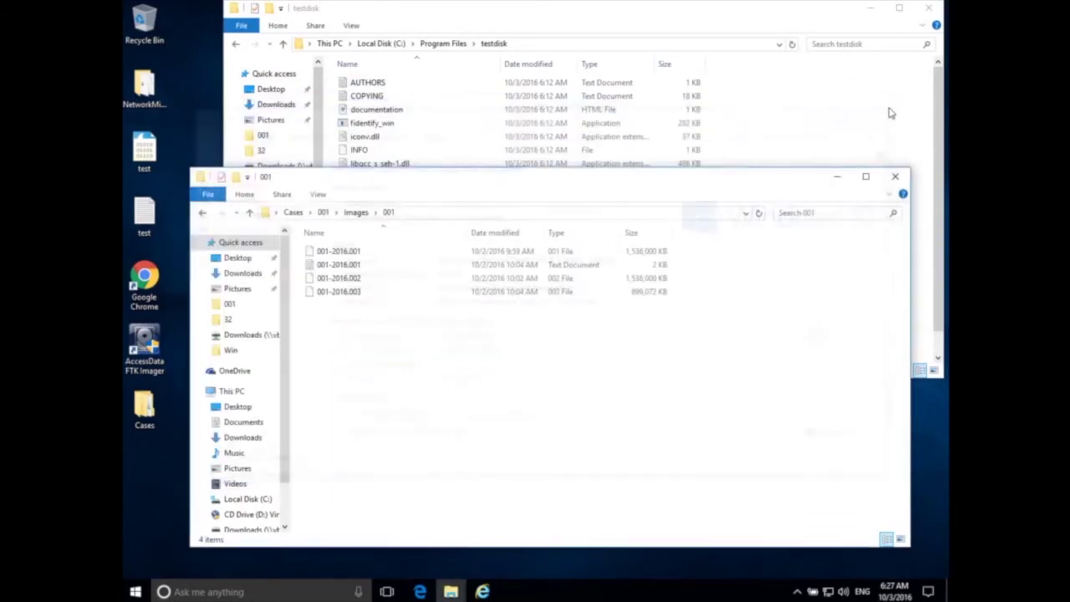
- Review the photorec_win program in the testdisk folder and the image segments 001-2016.001, 001-2016.002 and 001-2016.003 in the 001 images folder
left_click(729, 24)
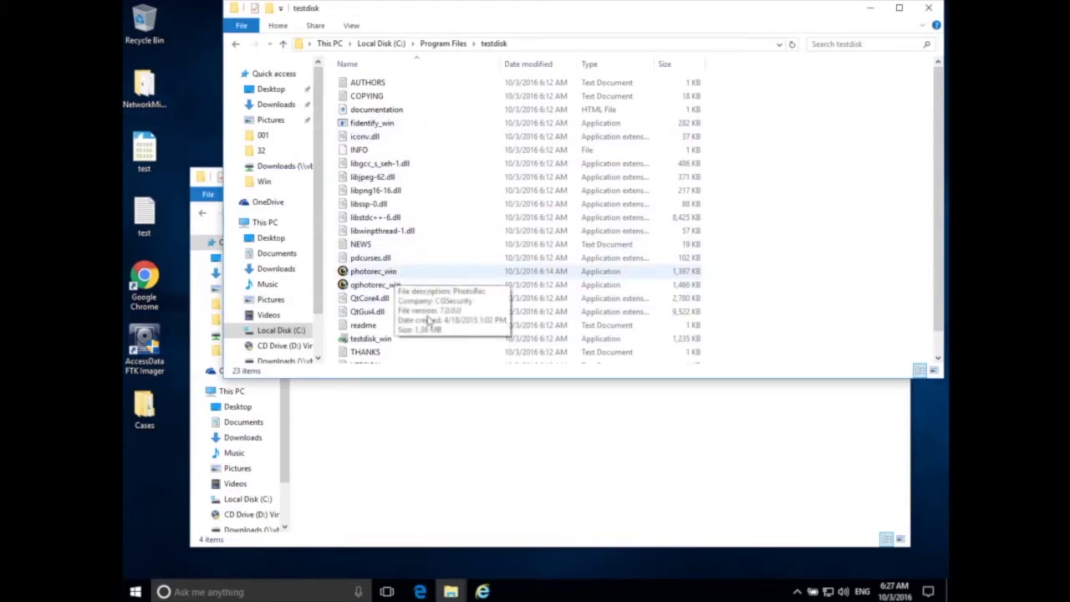
left_click(472, 445)
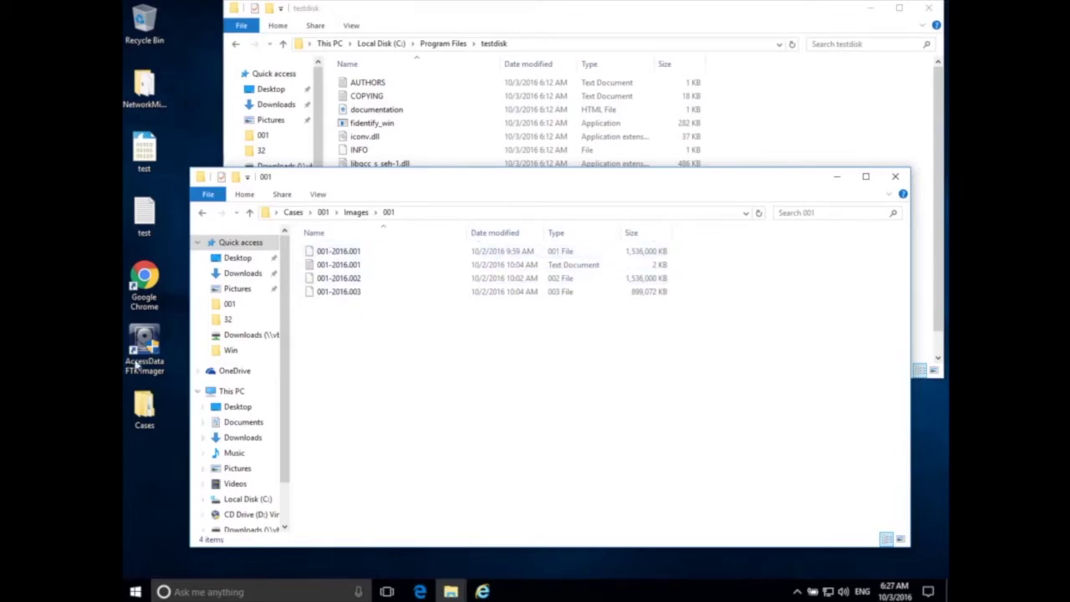
left_click(358, 251)
left_click(358, 278)
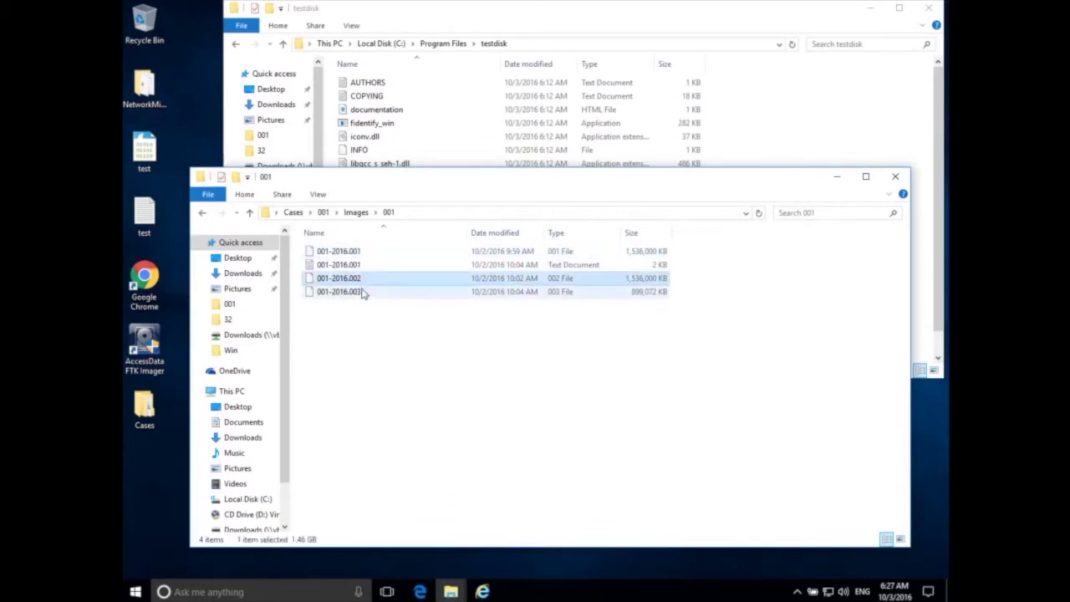
left_click(363, 292)
left_click(391, 373)
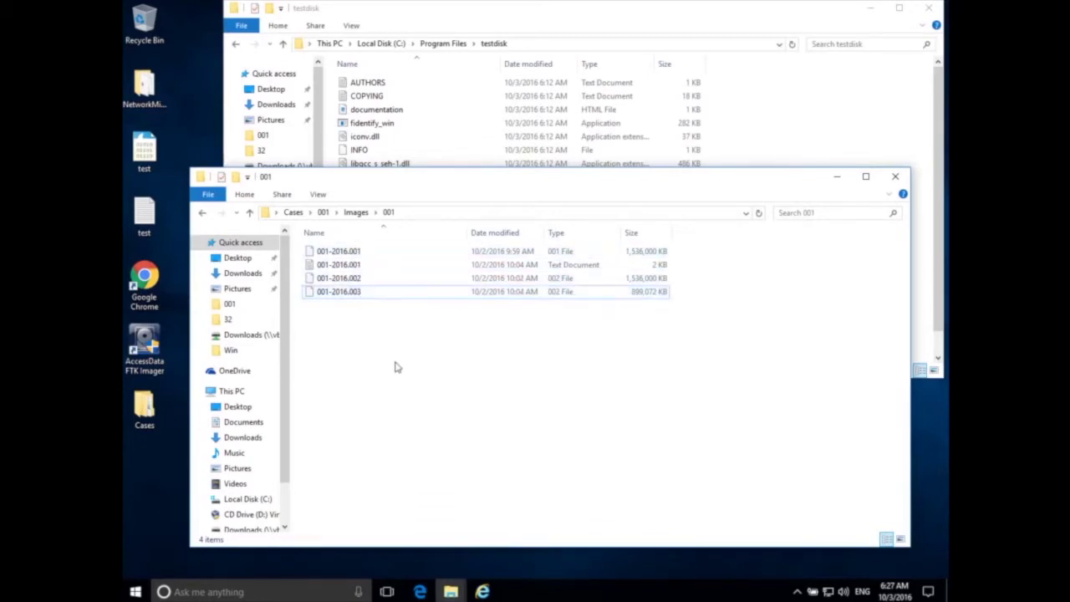
- Search Windows for cmd, open Command Prompt and reposition its window on the desktop
left_click(248, 592)
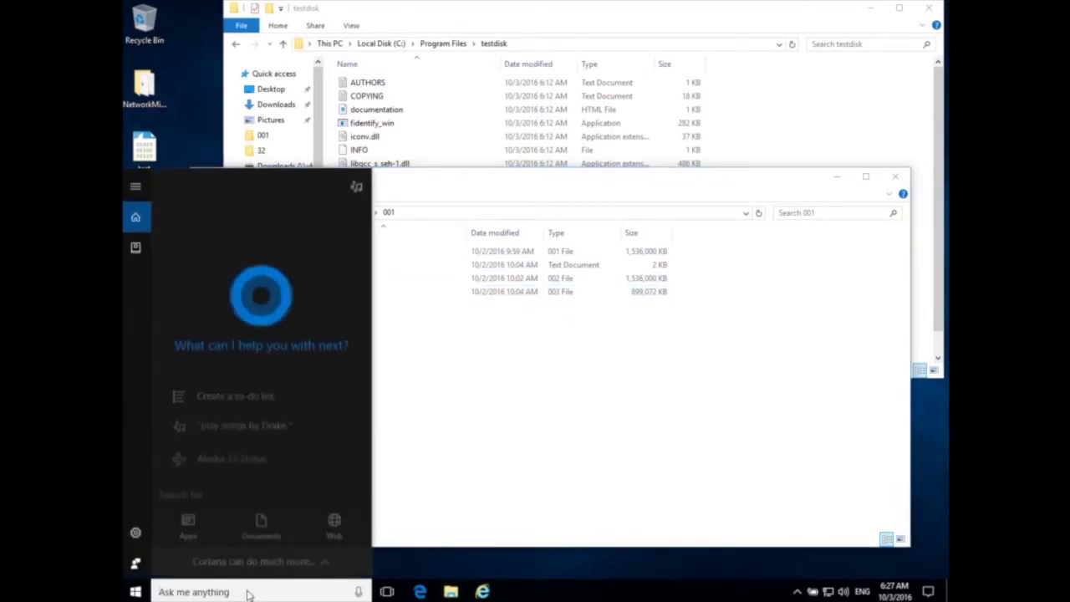
type("cmd")
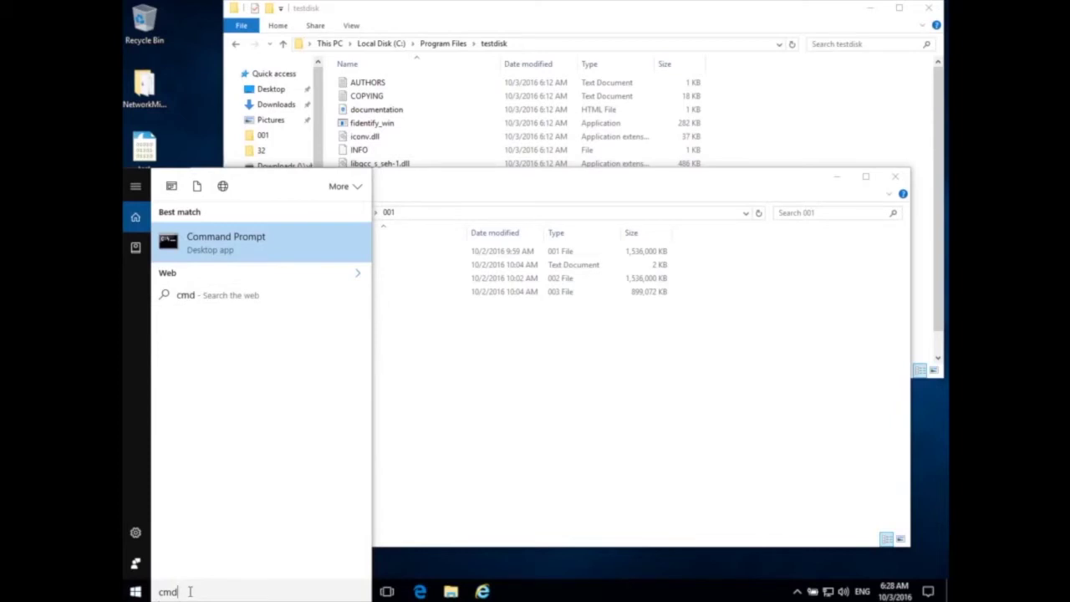
left_click(227, 249)
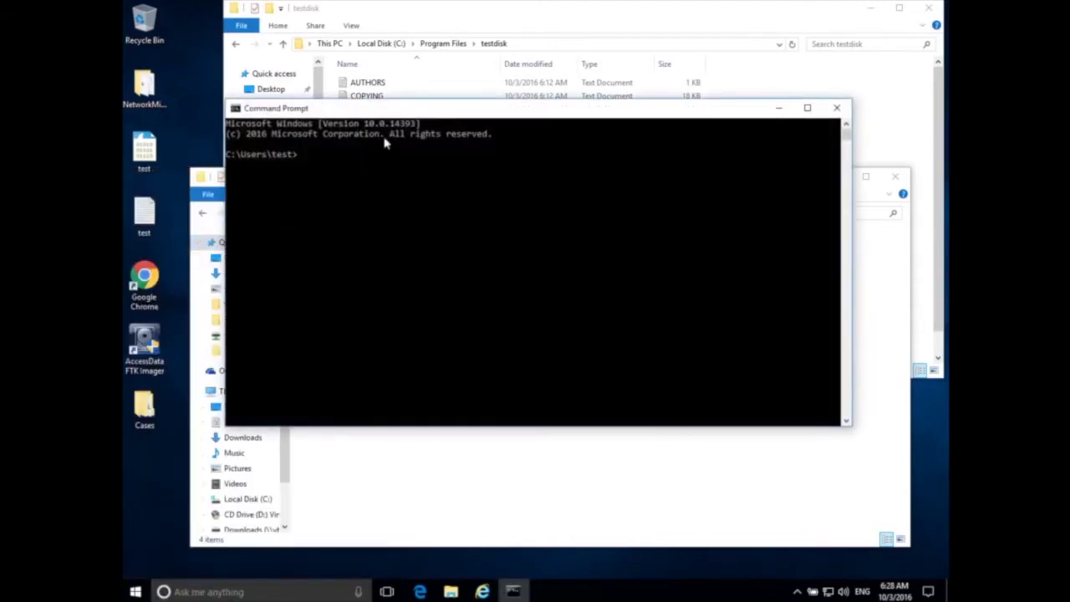
left_click_drag(441, 113, 388, 97)
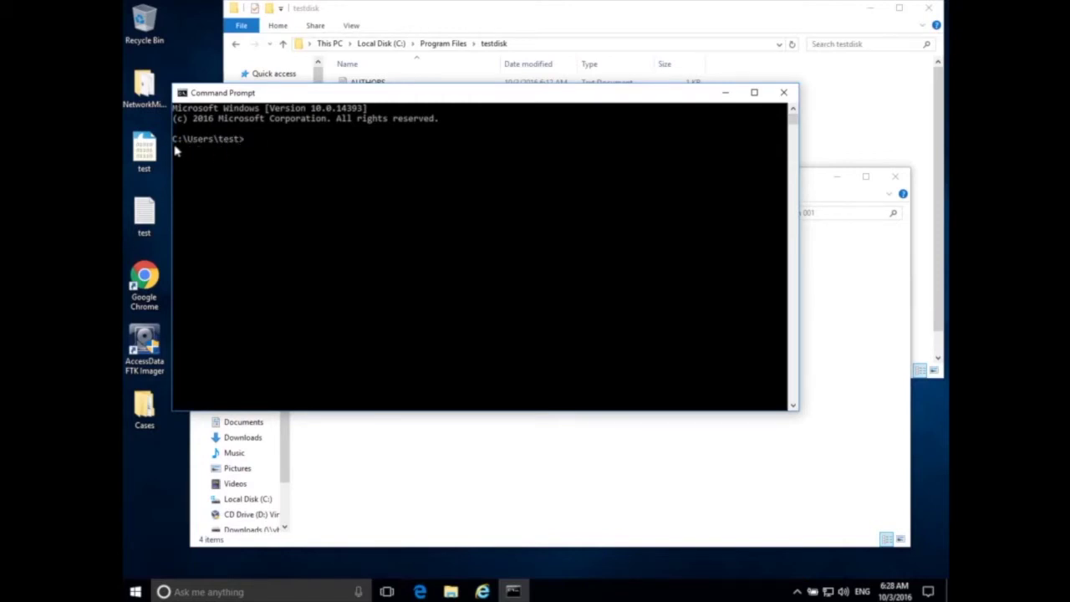
- Copy the full path of the image folder, C:\Users\test\Desktop\Cases\001\Images\001, from its File Explorer window
left_click(478, 443)
left_click(418, 217)
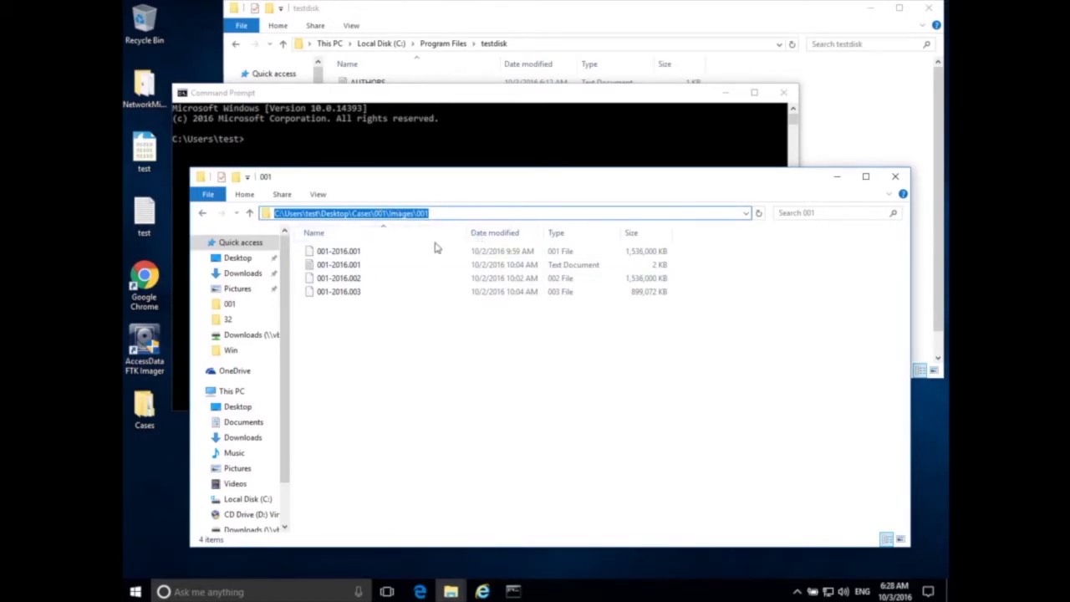
right_click(402, 213)
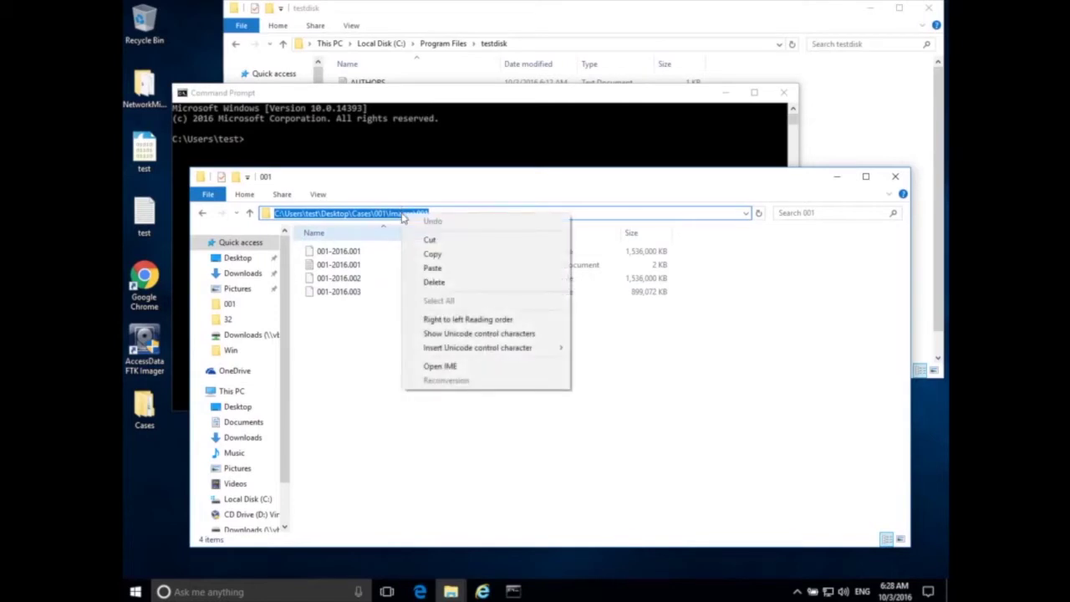
left_click(432, 255)
- In Command Prompt, change to C:\Users\test\Desktop\Cases\001\Images\001 with cd and list its contents with dir
left_click(441, 146)
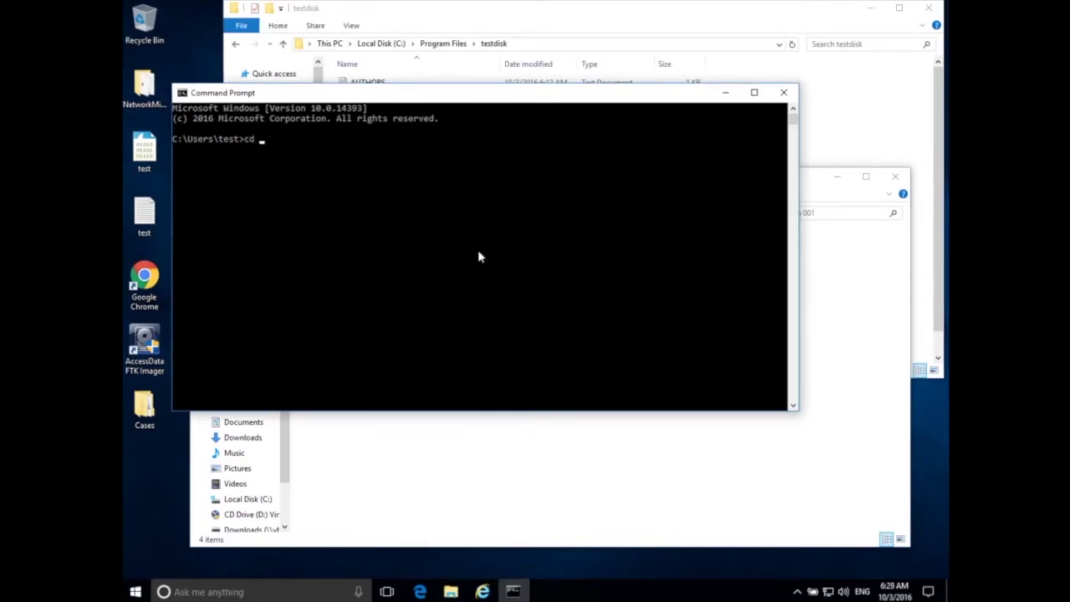
left_click(421, 483)
left_click(222, 143)
right_click(264, 142)
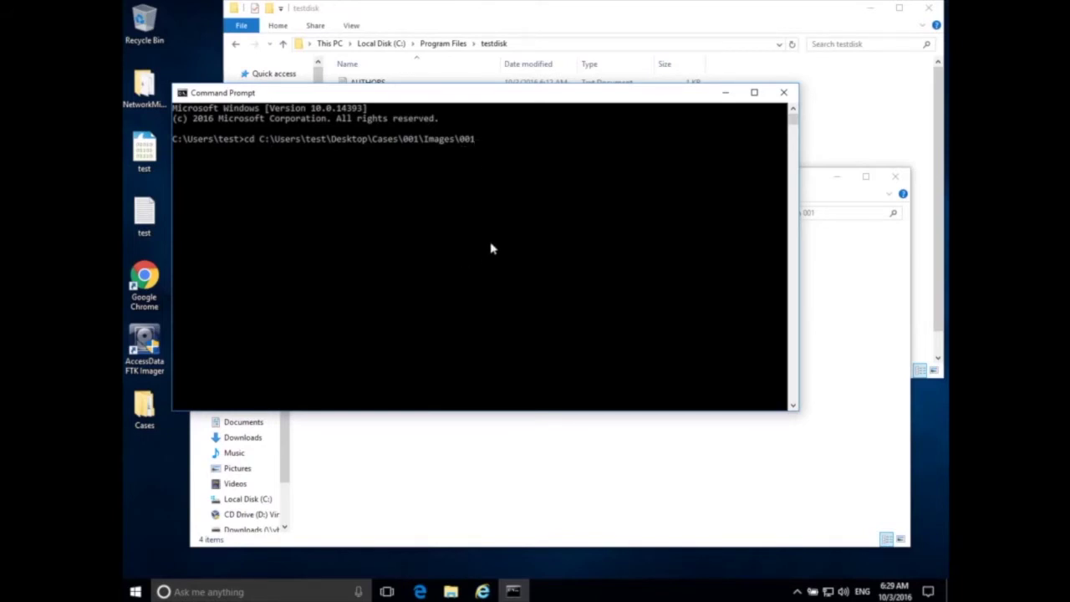
key("Return")
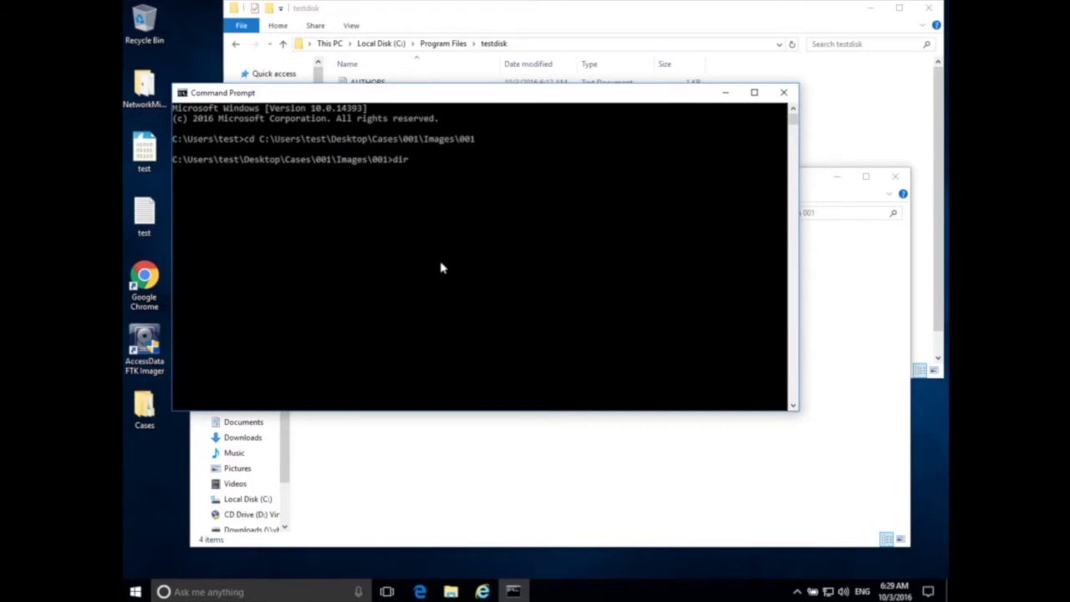
key("Return")
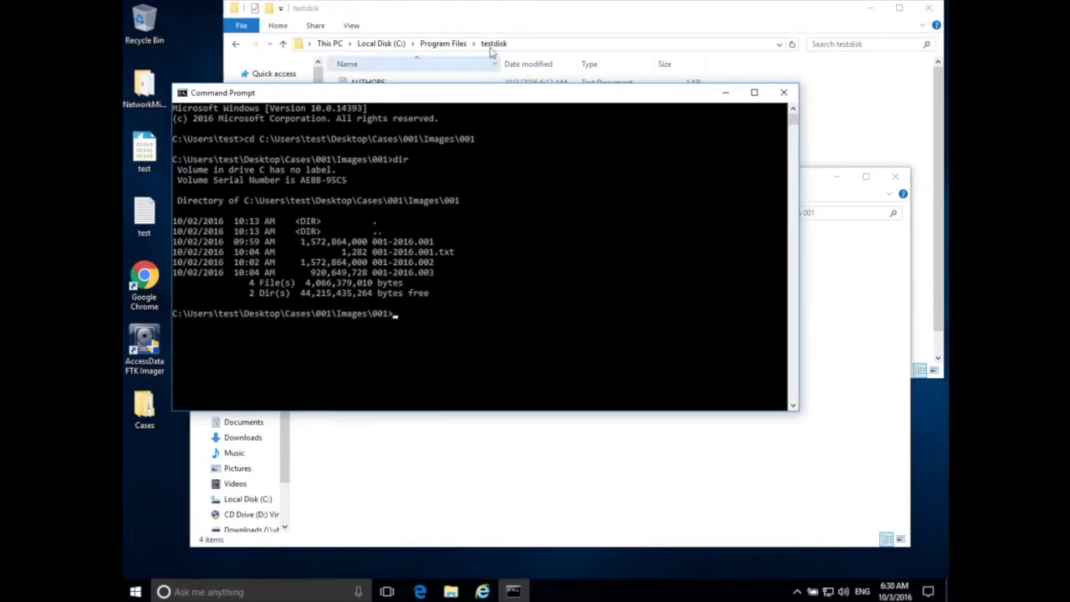
- Check the PhotoRec program name in the testdisk folder, then run photorec_win on 001-2016.001 from Command Prompt and allow it to make changes
left_click(509, 25)
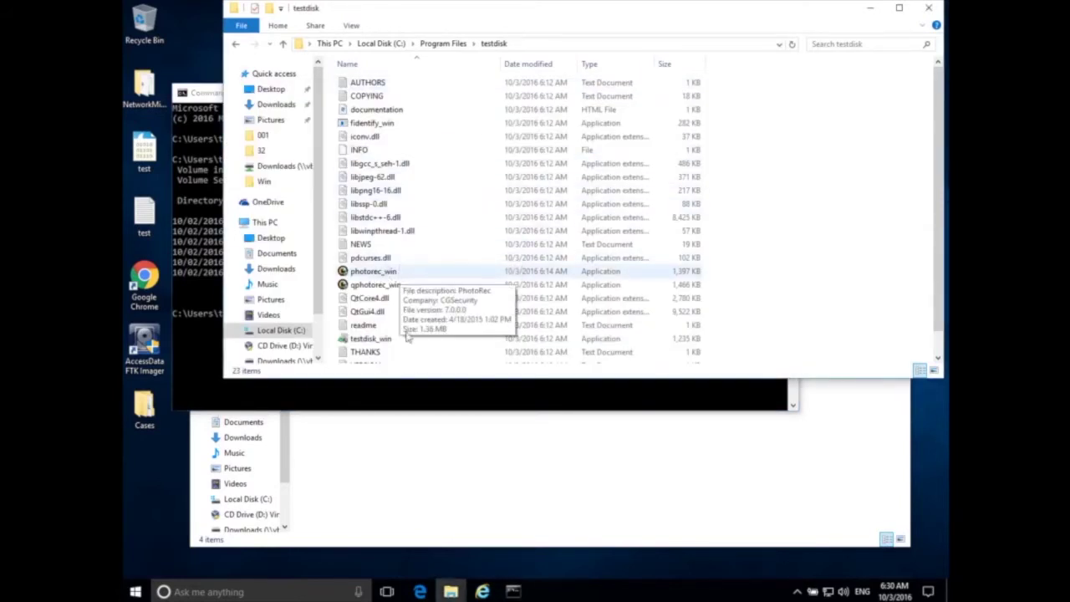
left_click(420, 394)
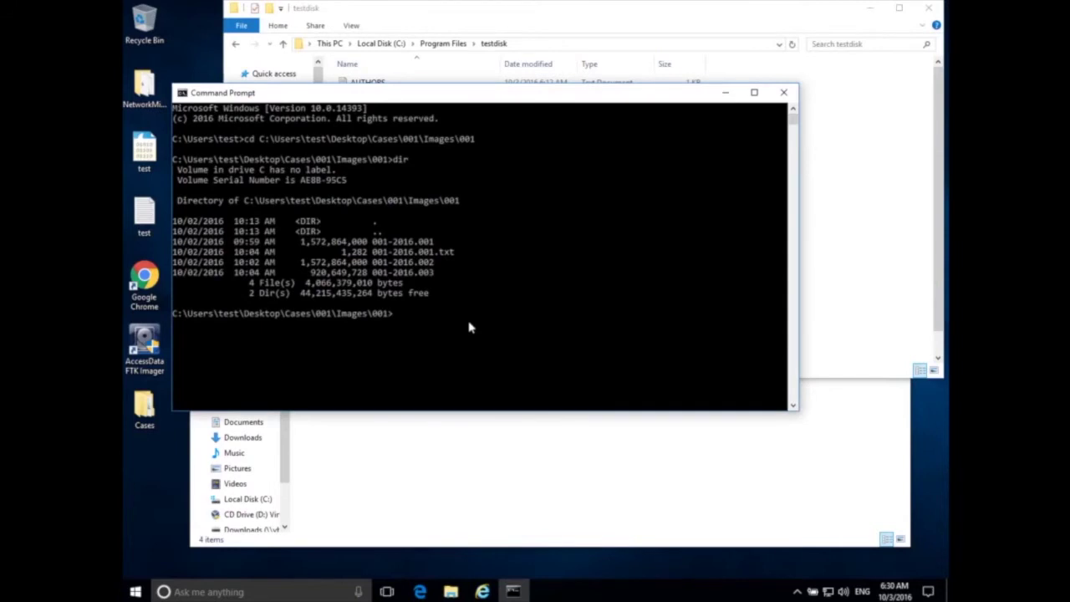
type("photorec_win")
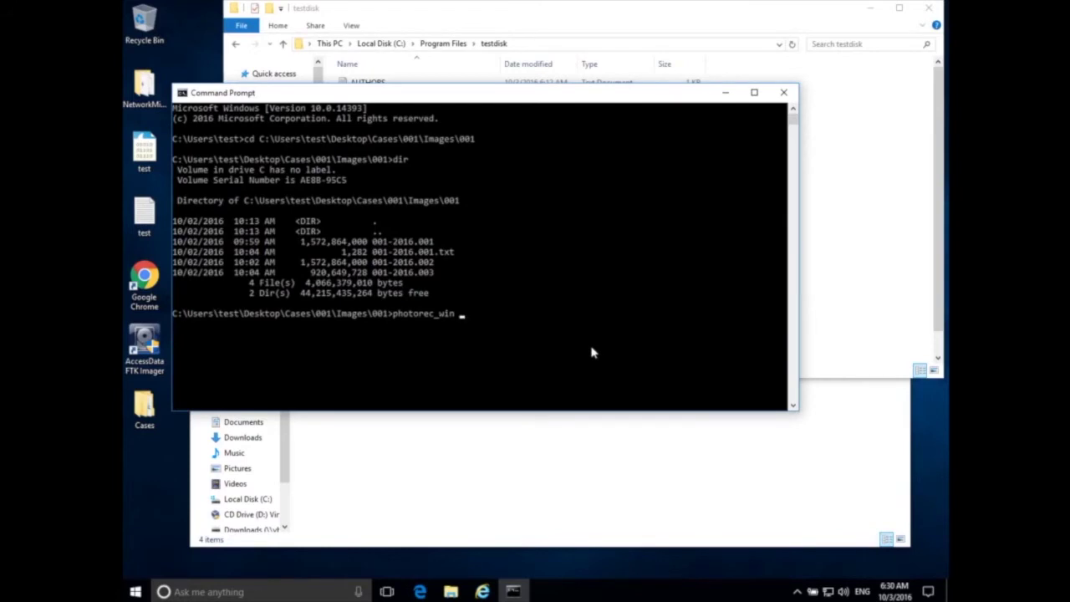
type("2016.001")
key("Return")
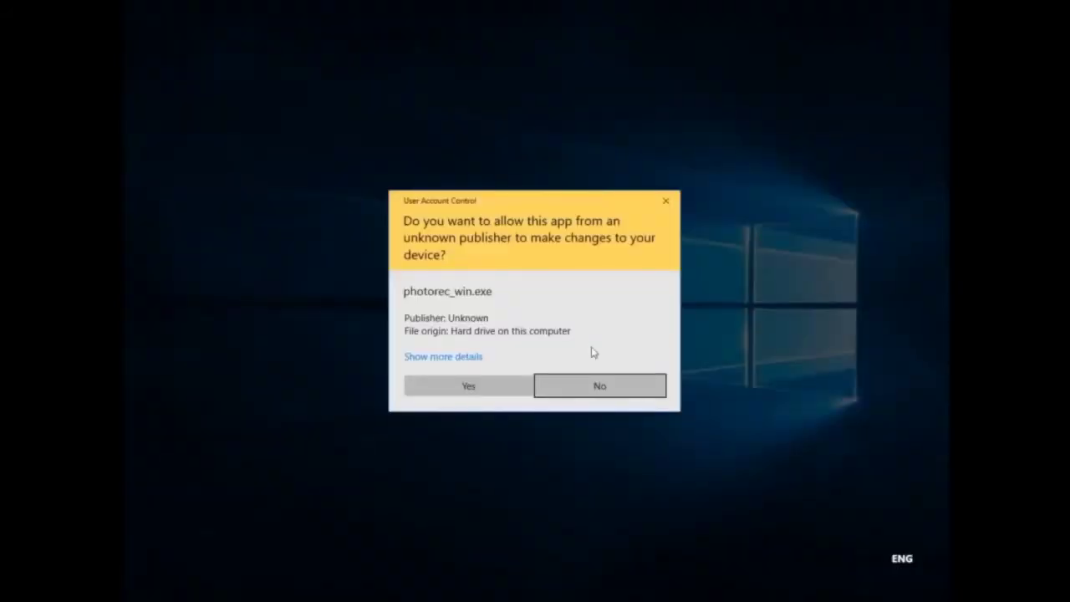
left_click(481, 386)
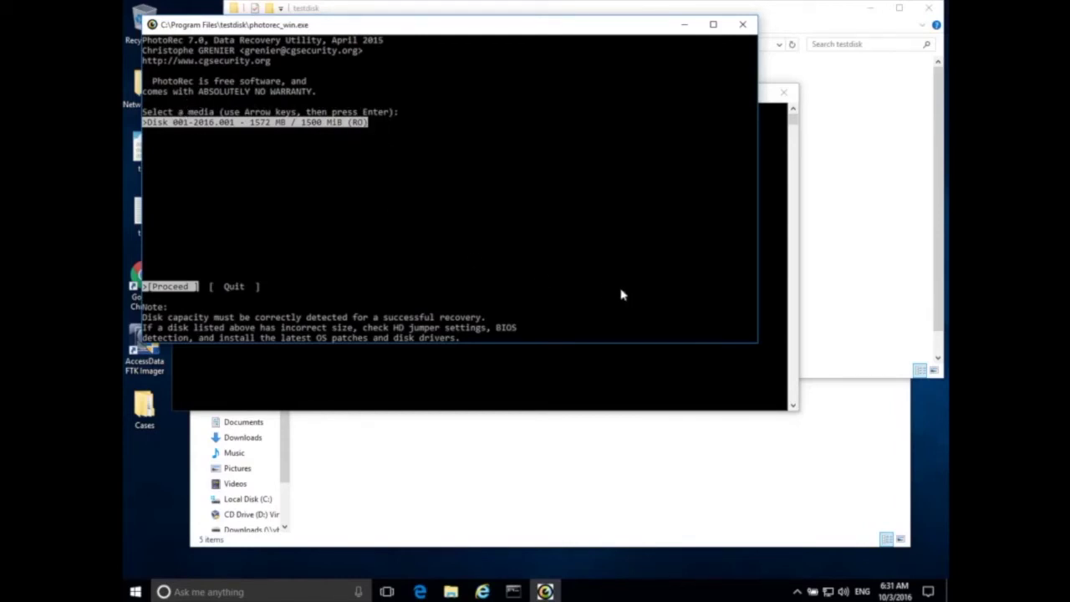
- Open the 001-2016.001 text log in the image folder and compare its source data size and segment list with the disk size in PhotoRec
left_click(605, 428)
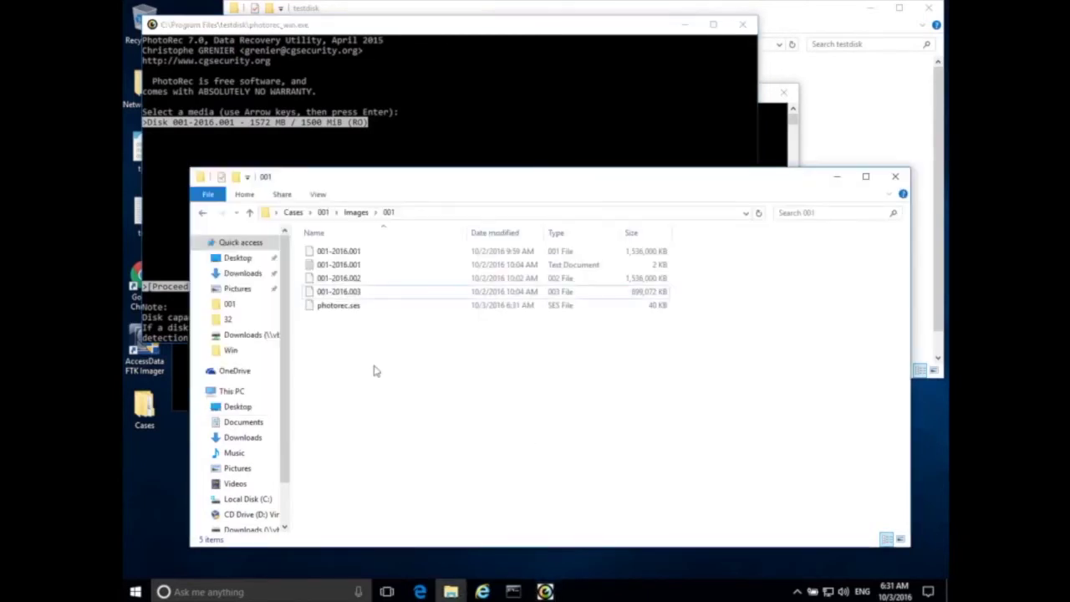
left_click(349, 265)
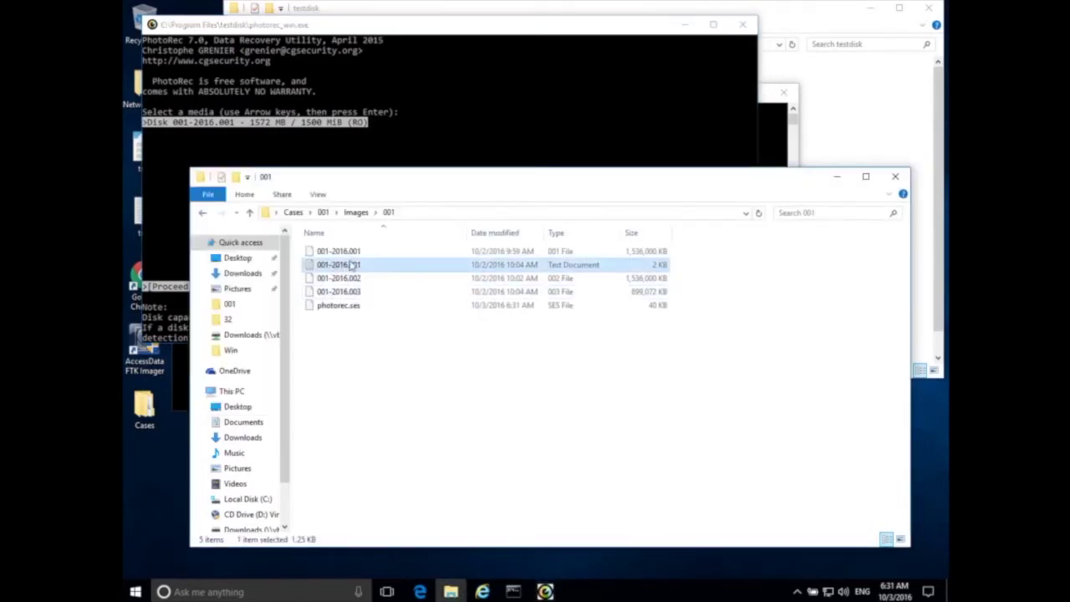
double_click(351, 265)
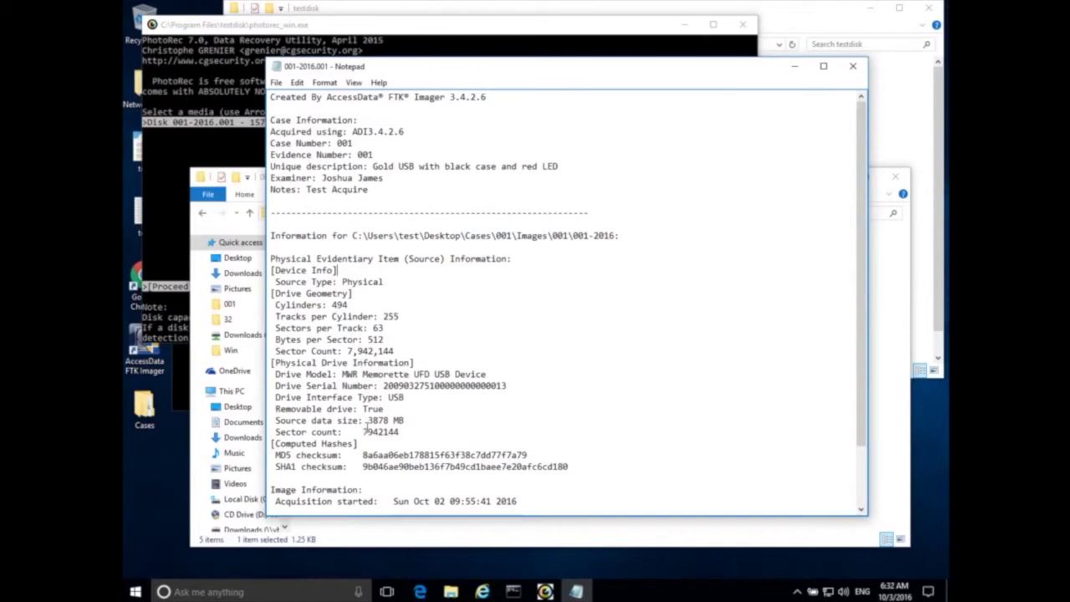
left_click_drag(368, 421, 390, 421)
scroll(510, 397, "down", 2)
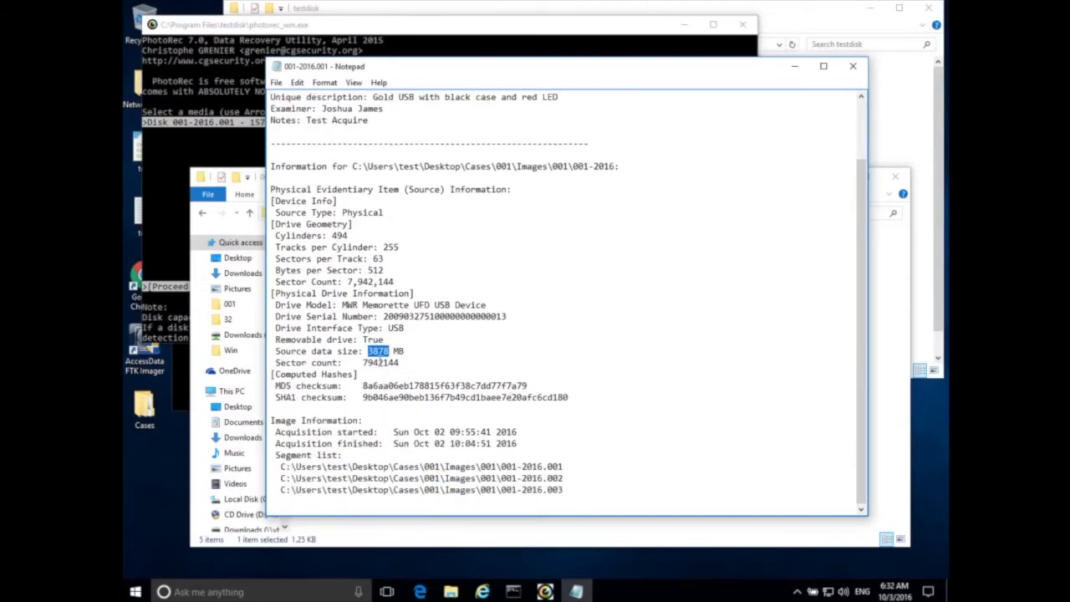
left_click_drag(405, 351, 311, 352)
left_click(239, 152)
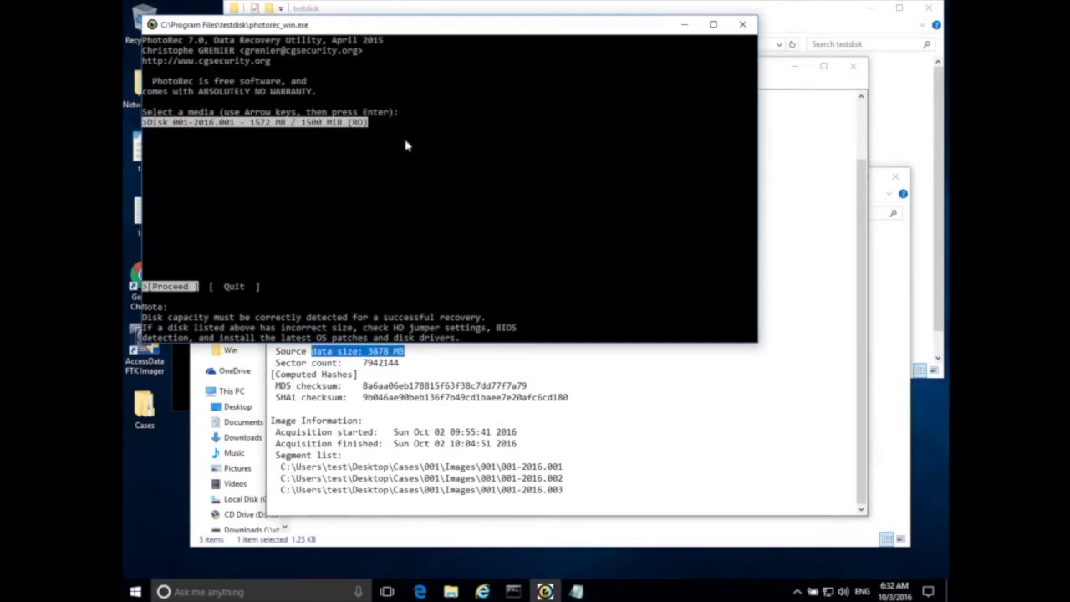
left_click(373, 178)
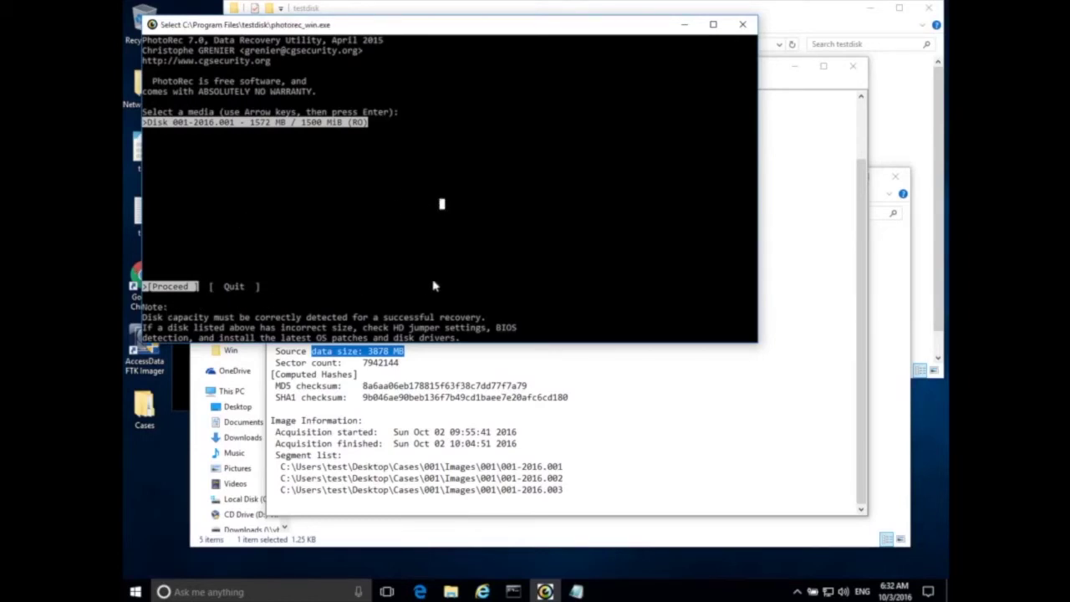
- Quit PhotoRec from the media selection screen instead of proceeding with disk 001-2016.001
key("Right")
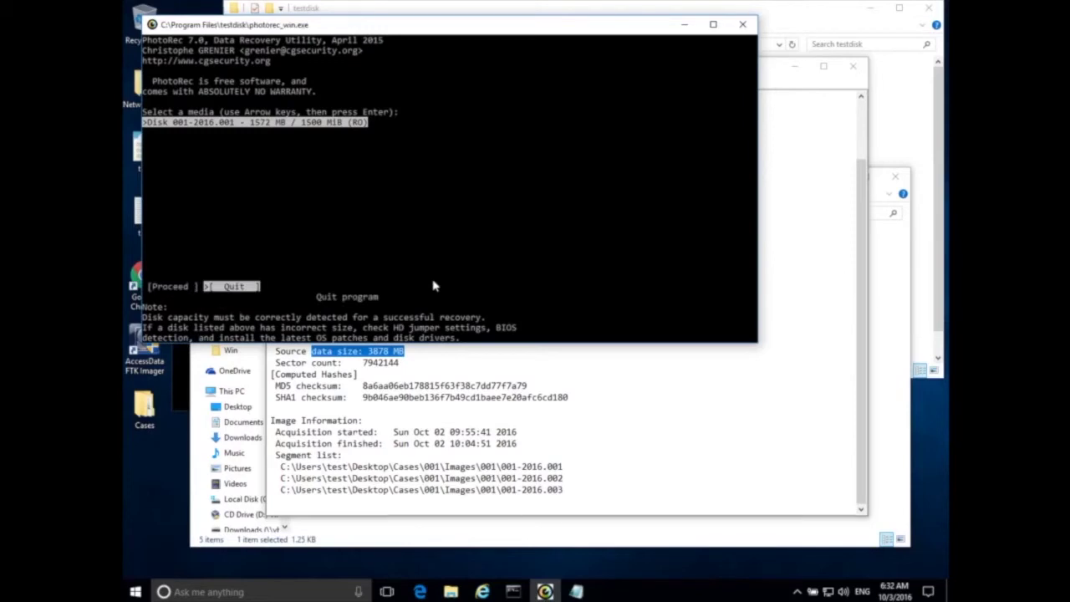
key("Left")
key("Right")
key("Return")
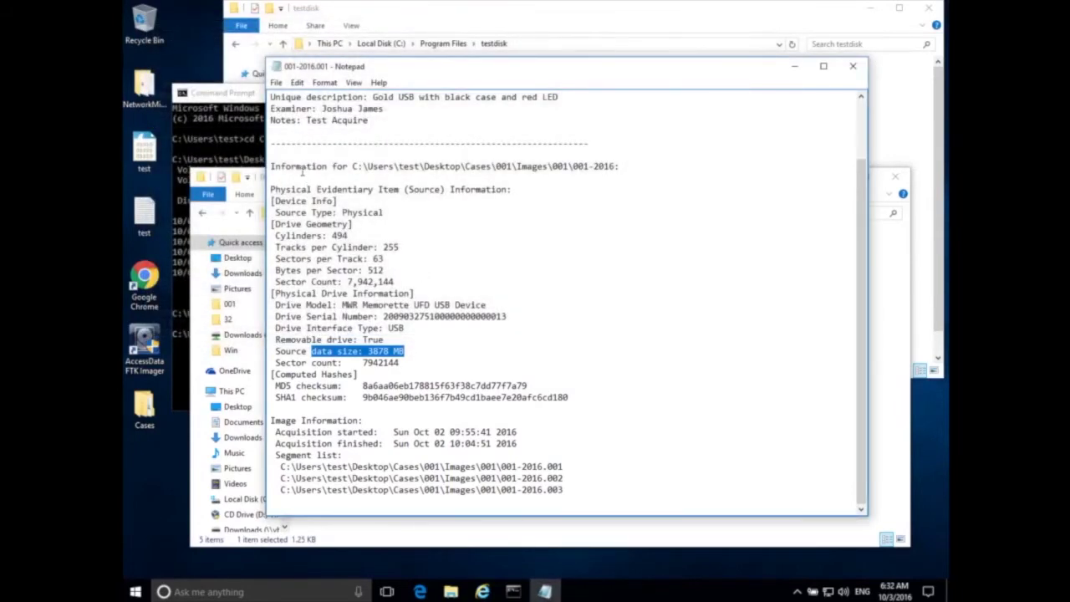
- In Command Prompt, list the contents of the C:\Users\test\Desktop\Cases\001\Images\001 folder with dir
left_click(245, 130)
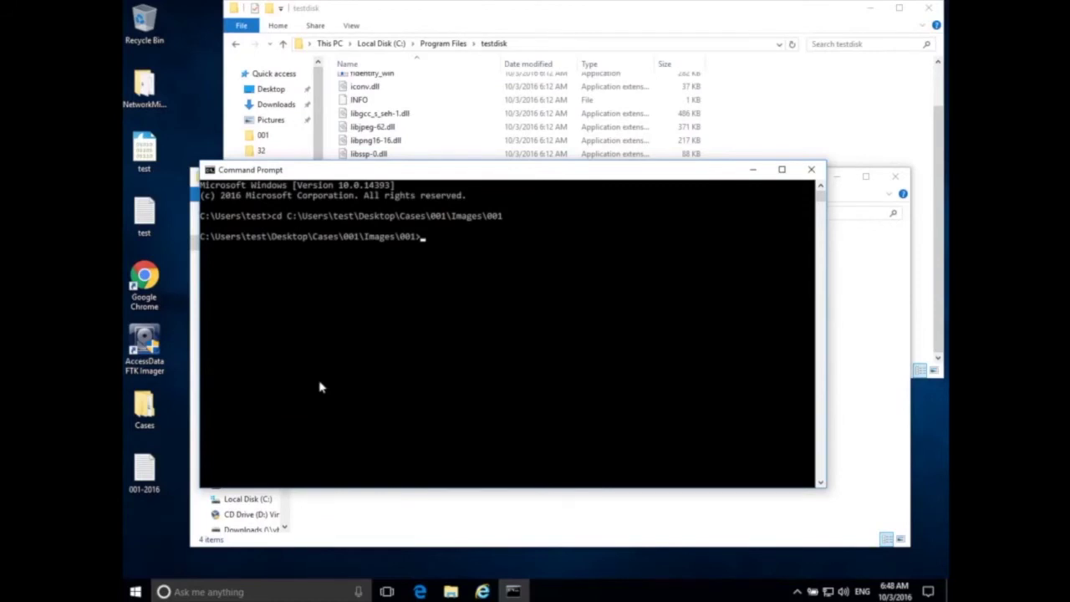
type("dir")
key("Return")
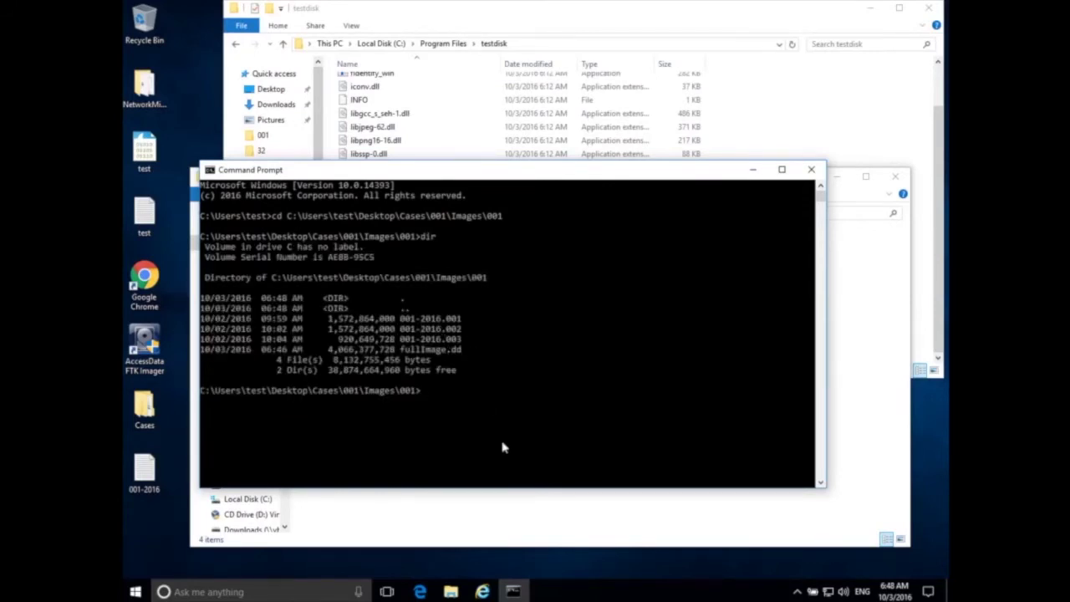
type("photorec")
key("BackSpace")
key("BackSpace")
type("ec_win")
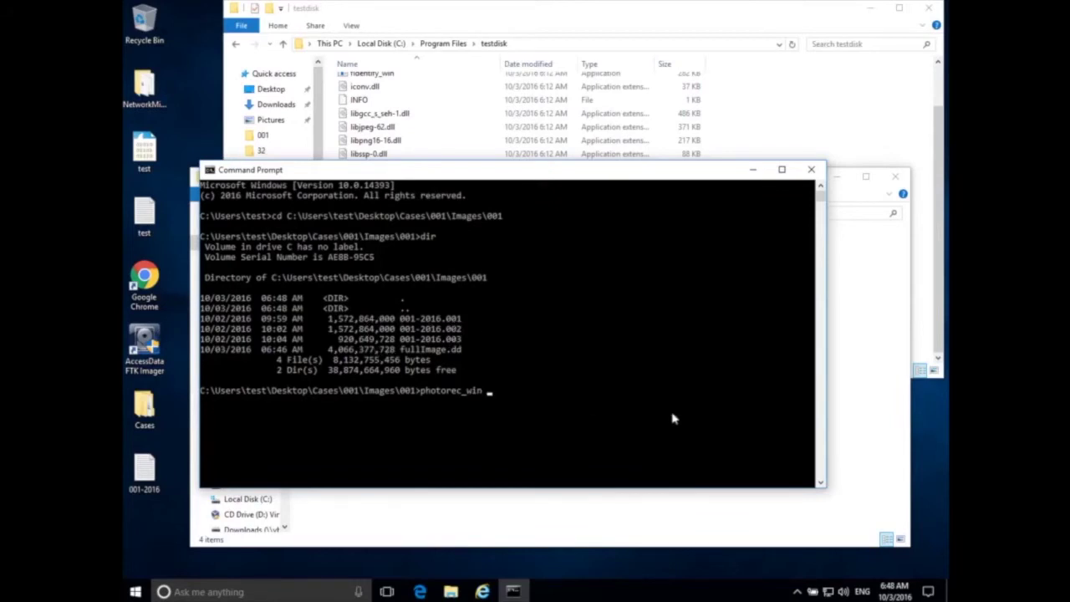
type(" 001-201")
type("6.001")
key("BackSpace")
key("BackSpace")
key("BackSpace")
type("???")
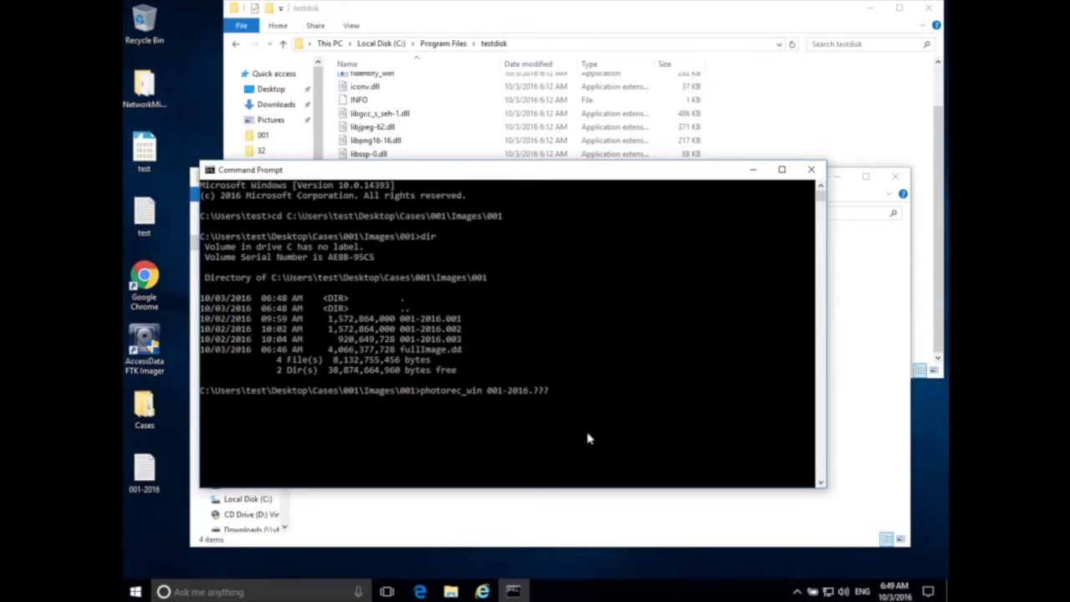
key("BackSpace")
key("BackSpace")
key("BackSpace")
key("BackSpace")
key("BackSpace")
key("BackSpace")
key("BackSpace")
key("BackSpace")
key("BackSpace")
key("BackSpace")
key("BackSpace")
key("BackSpace")
key("BackSpace")
key("BackSpace")
key("BackSpace")
type("in")
key("BackSpace")
key("BackSpace")
key("BackSpace")
key("BackSpace")
key("BackSpace")
key("BackSpace")
key("BackSpace")
key("BackSpace")
key("BackSpace")
key("BackSpace")
key("BackSpace")
key("BackSpace")
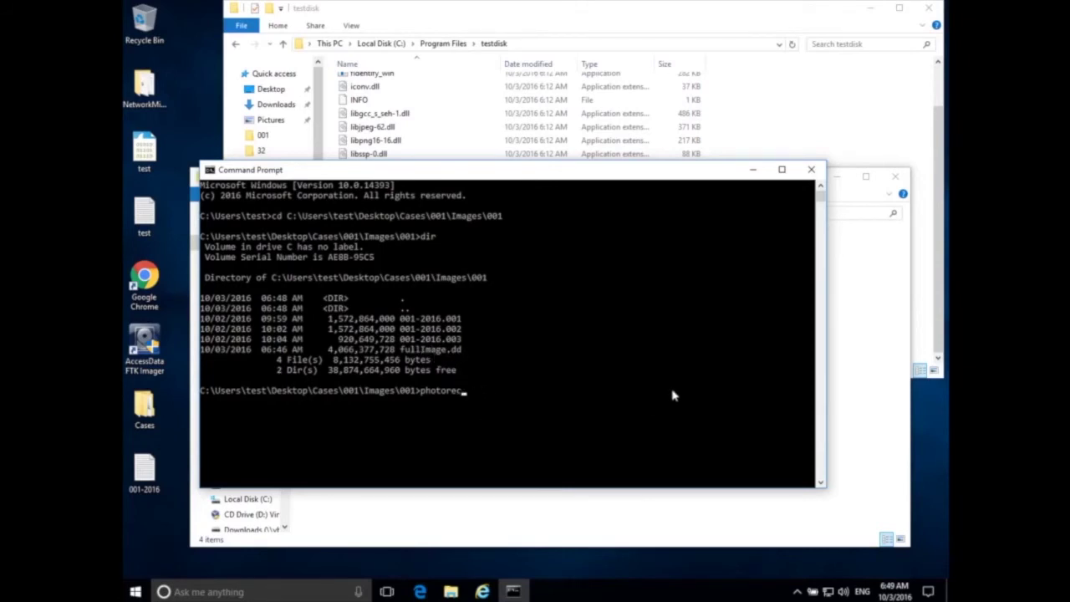
- Compute the MD5 hash of fullImage.dd with md5sum
type("md45")
key("BackSpace")
key("BackSpace")
type("5sum fu")
key("Tab")
key("Return")
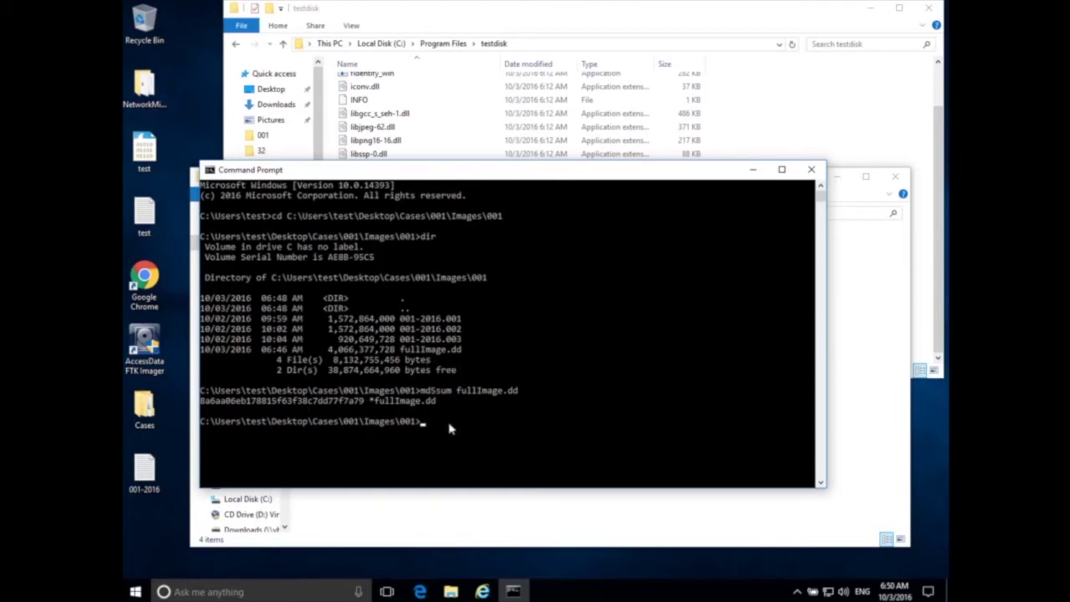
- Run photorec_win on fullImage.dd from Command Prompt and allow the program to make changes
type("photorec_win f")
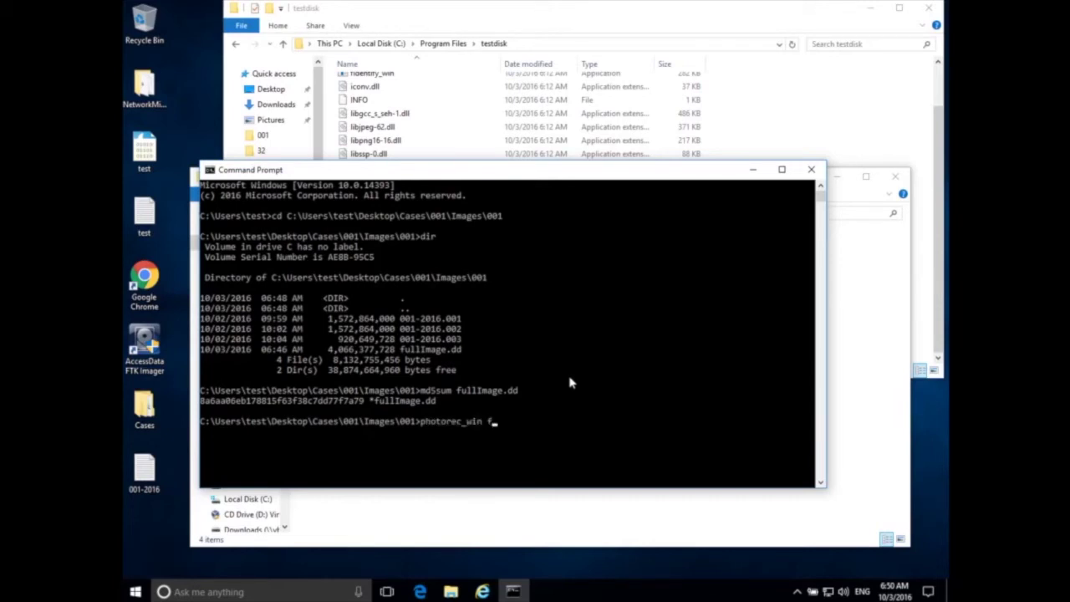
key("Tab")
key("Return")
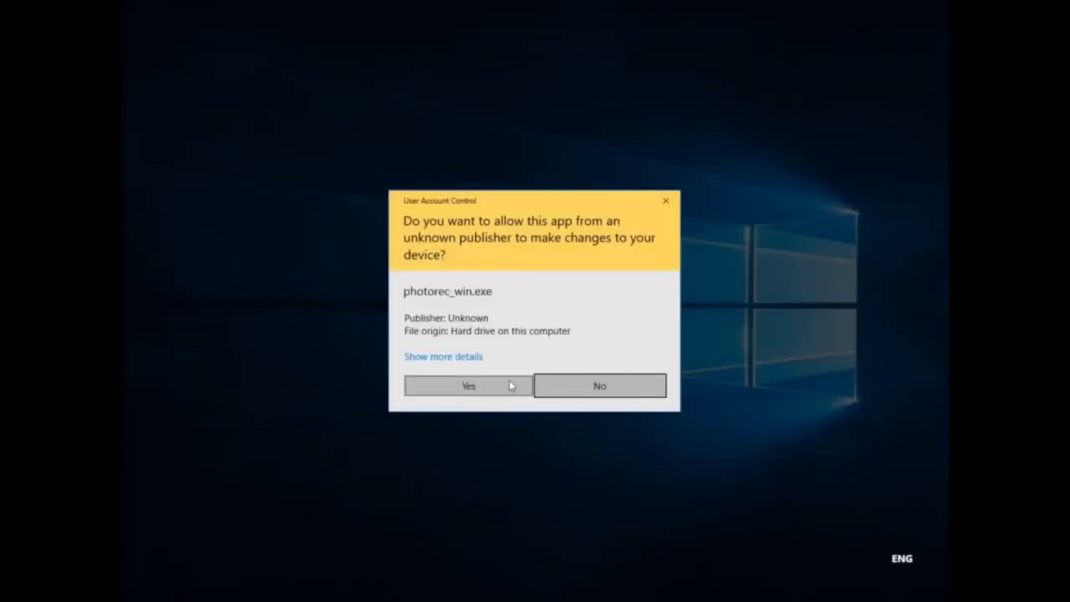
left_click(509, 382)
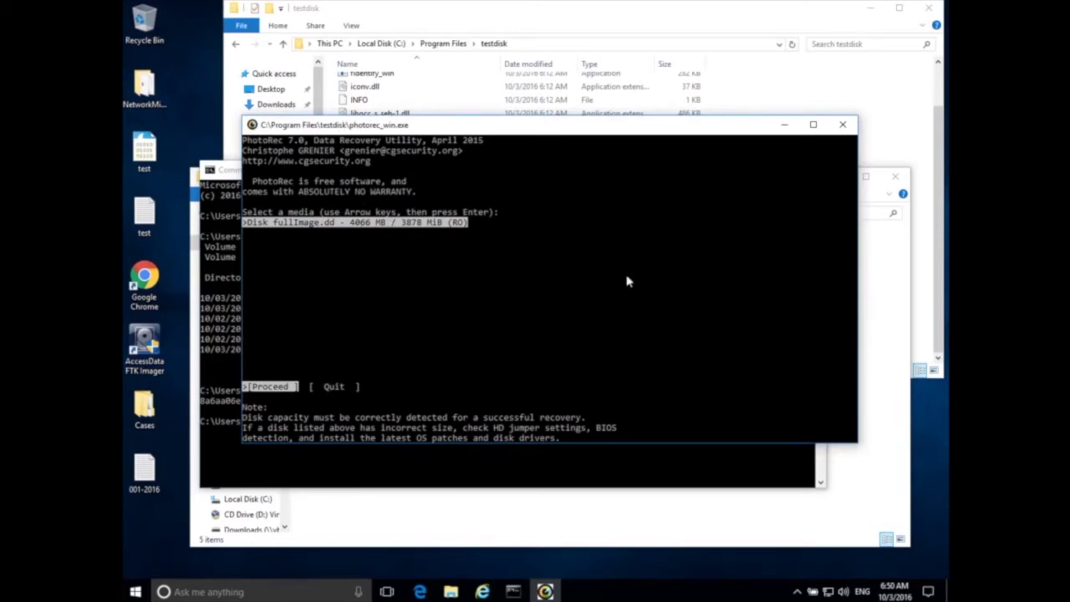
- Proceed with disk fullImage.dd, choose the FAT32 TESTUSB partition and open PhotoRec's file options
key("Return")
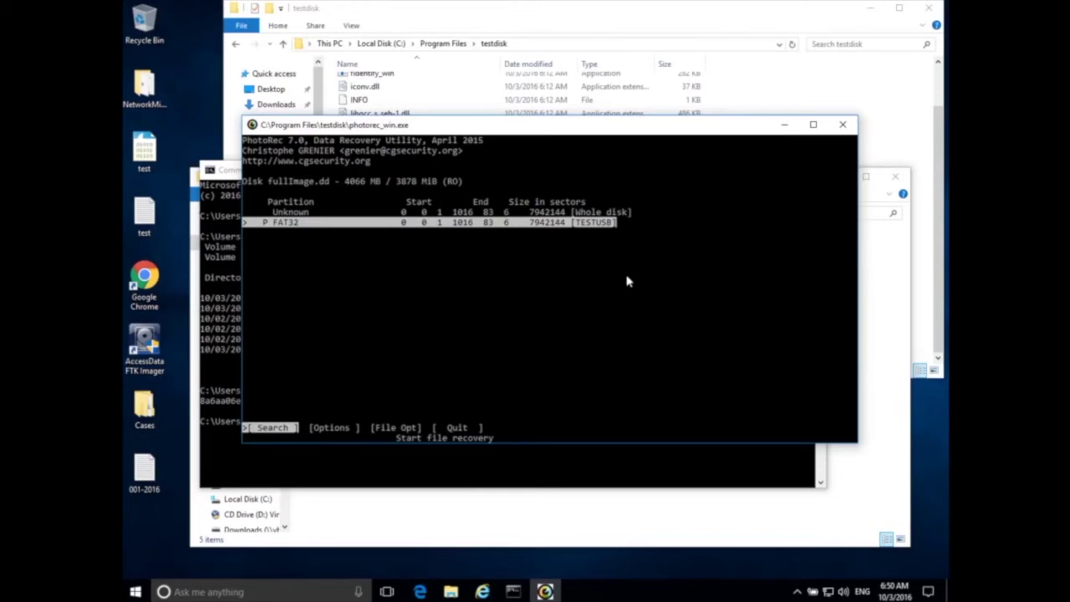
key("Up")
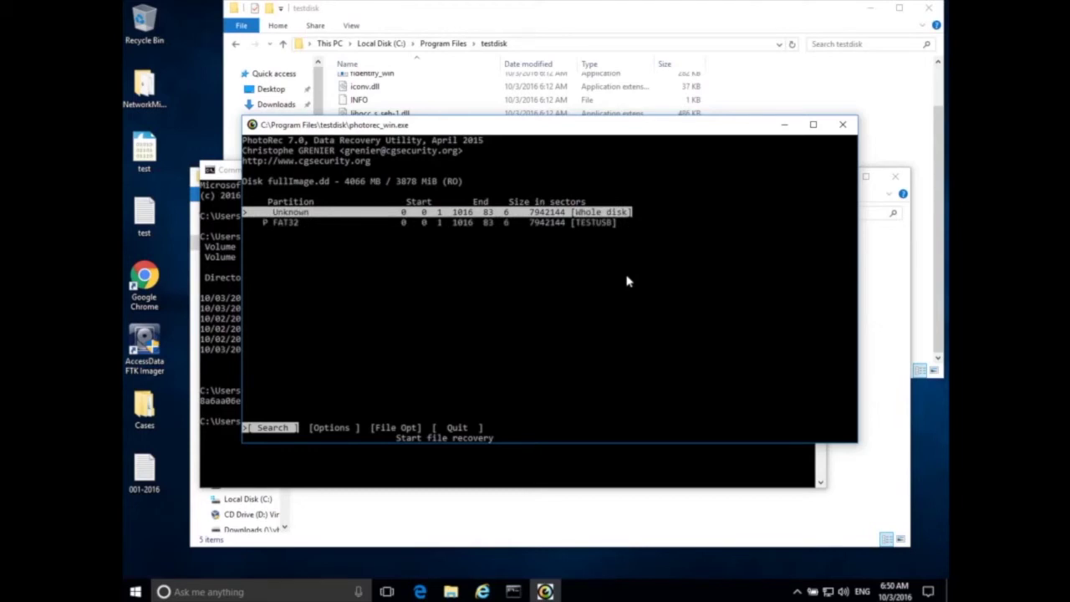
key("Down")
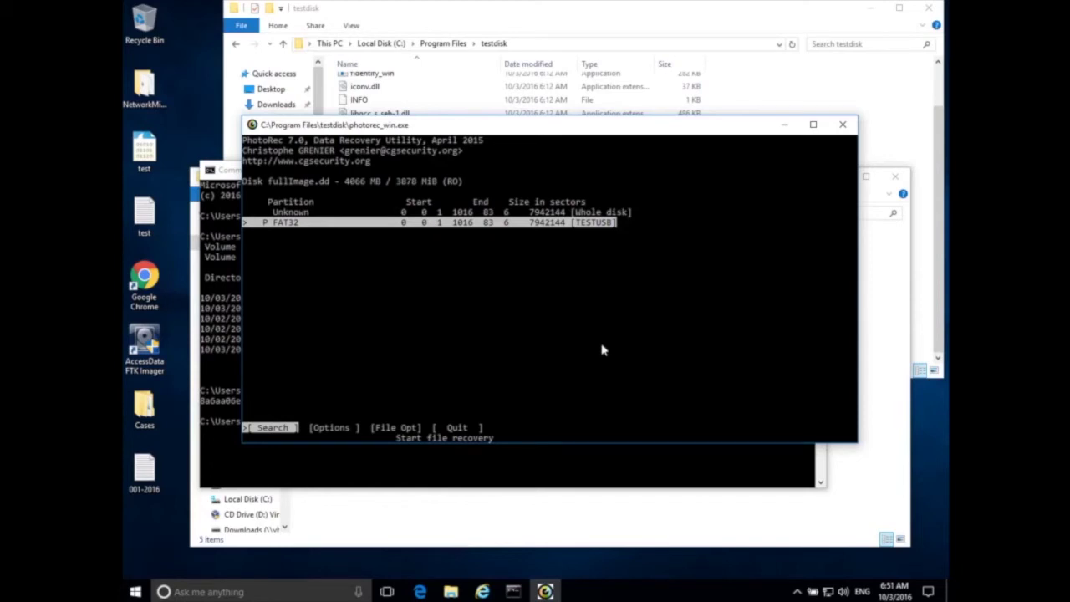
key("Right")
key("Right")
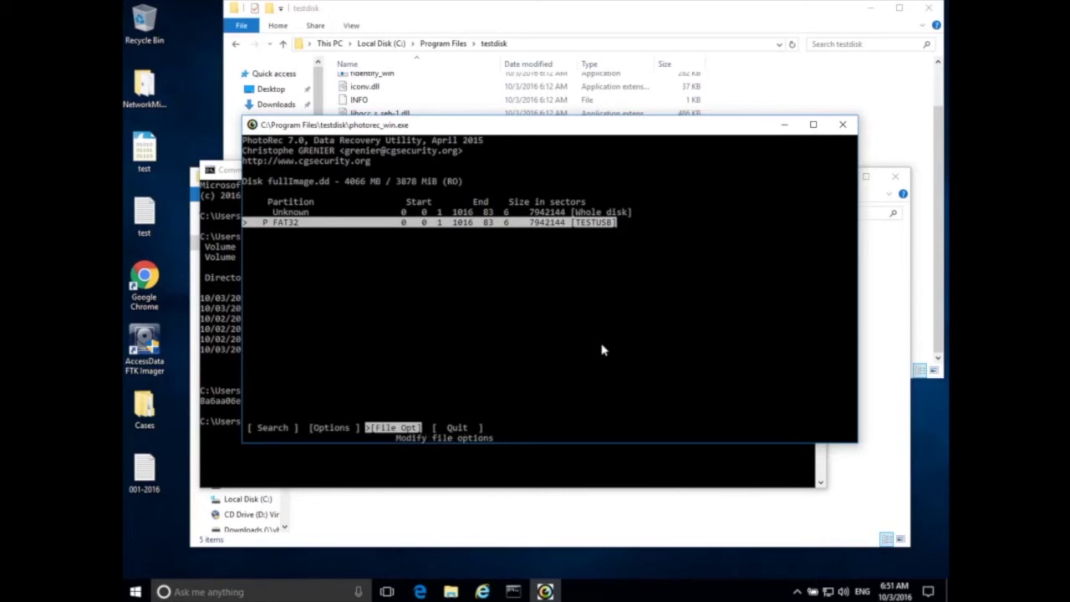
key("Return")
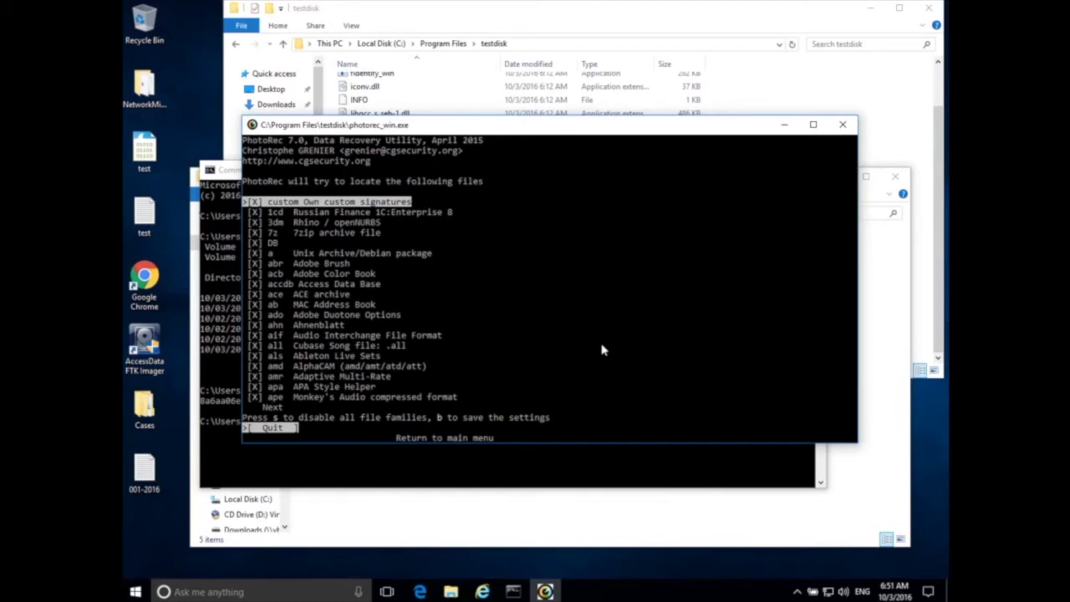
- Look through the list of file types PhotoRec can locate, returning to the first entry, custom signatures
key("Down")
key("Down")
key("Down")
key("Down")
key("Down")
key("Down")
key("Down")
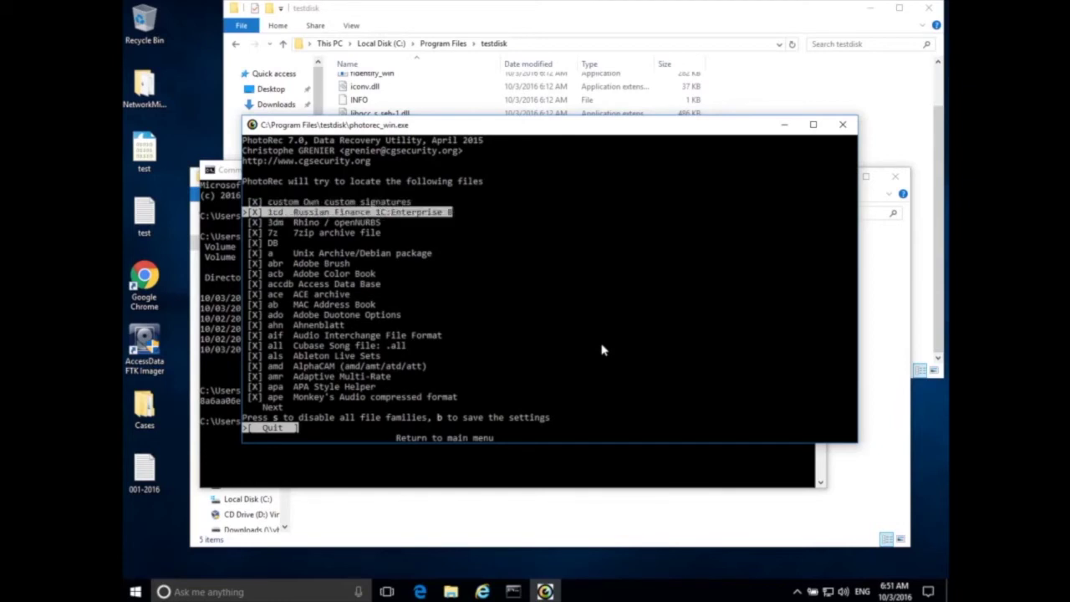
key("Down")
key("Down")
key("Down")
key("Down")
key("Down")
key("Down")
key("Down")
key("Down")
key("Down")
key("Down")
key("Down")
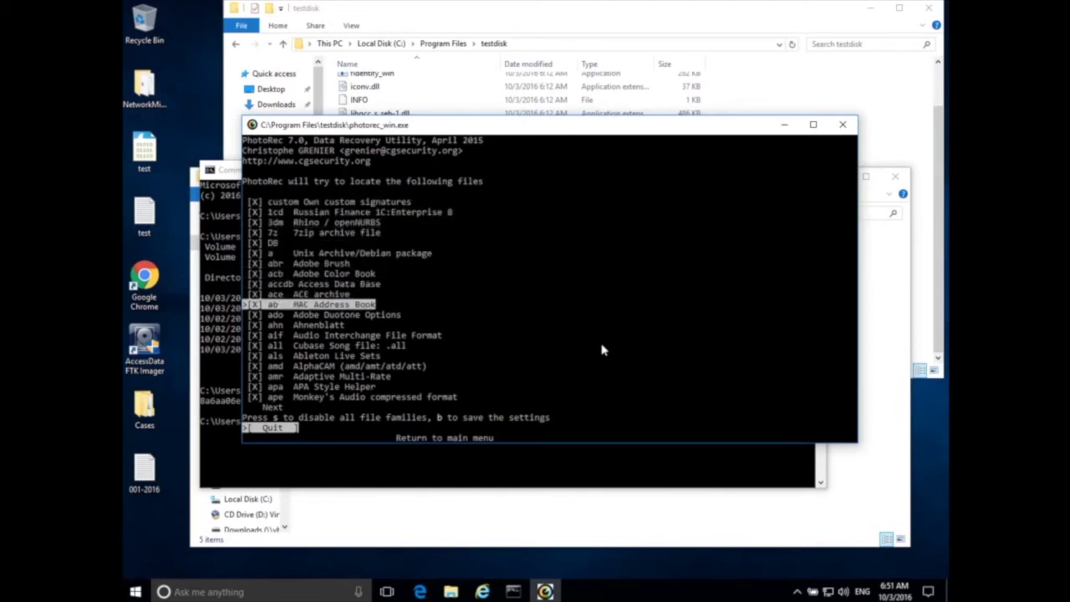
key("Down")
key("Down")
key("Down")
key("Down")
key("Down")
key("Down")
key("Down")
key("Down")
key("Down")
key("Down")
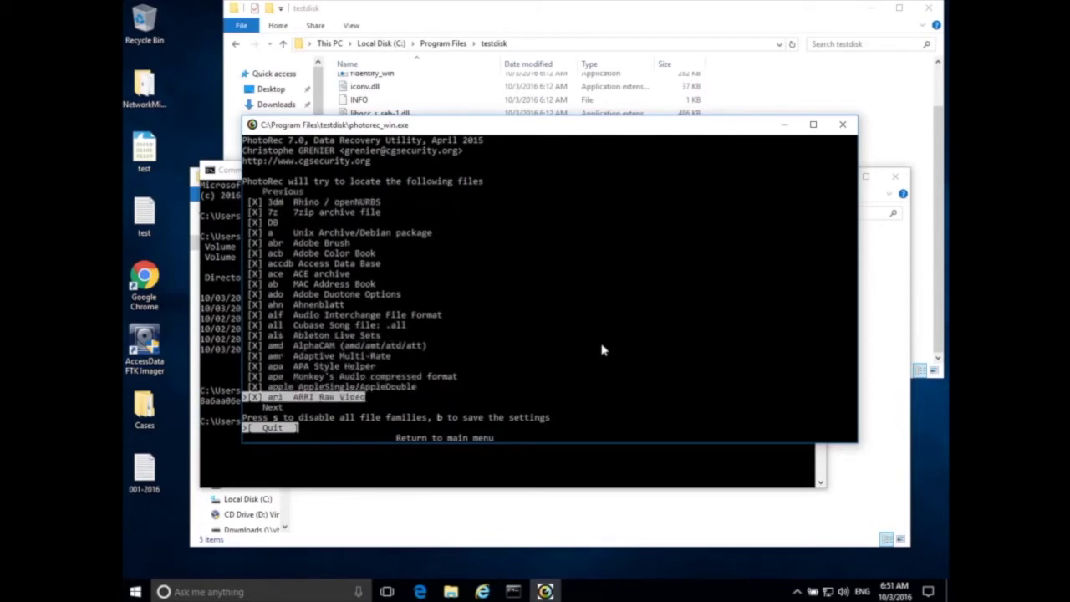
key("Down")
key("Down")
key("Down")
key("Down")
key("Down")
key("Down")
key("Down")
key("Down")
key("Down")
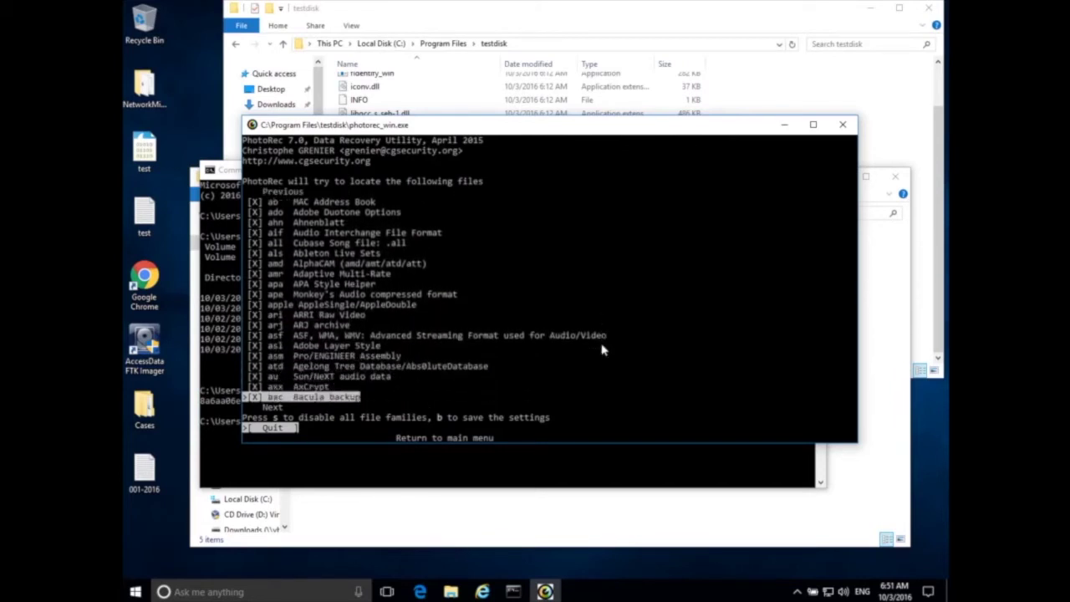
key("Down")
key("Down")
key("Down")
key("Down")
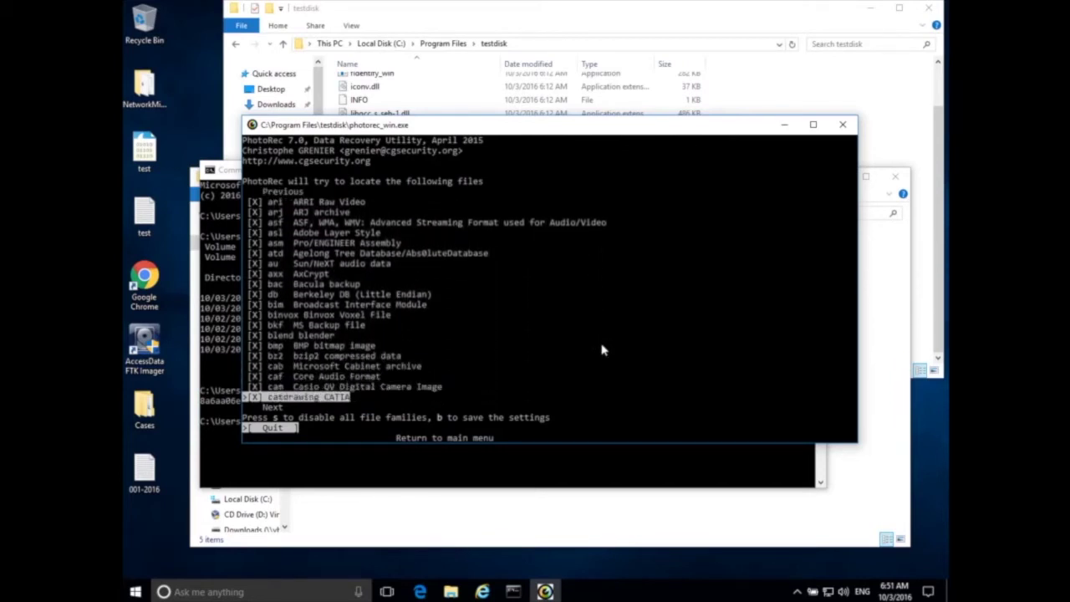
key("Up")
key("Up")
key("Up")
key("Up")
key("Up")
key("Up")
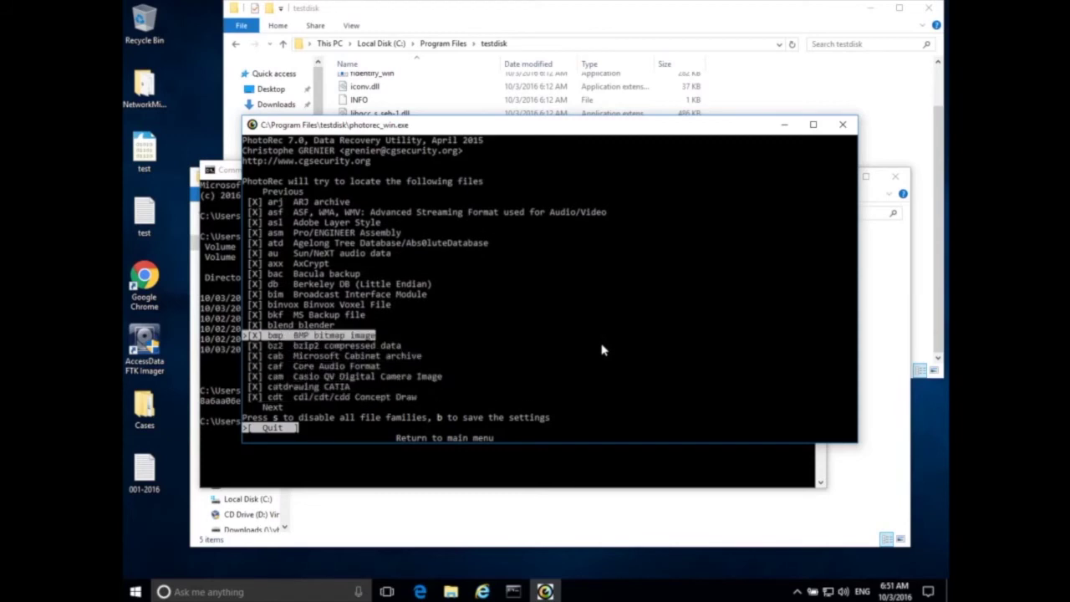
key("Up")
key("Down")
key("Down")
key("Down")
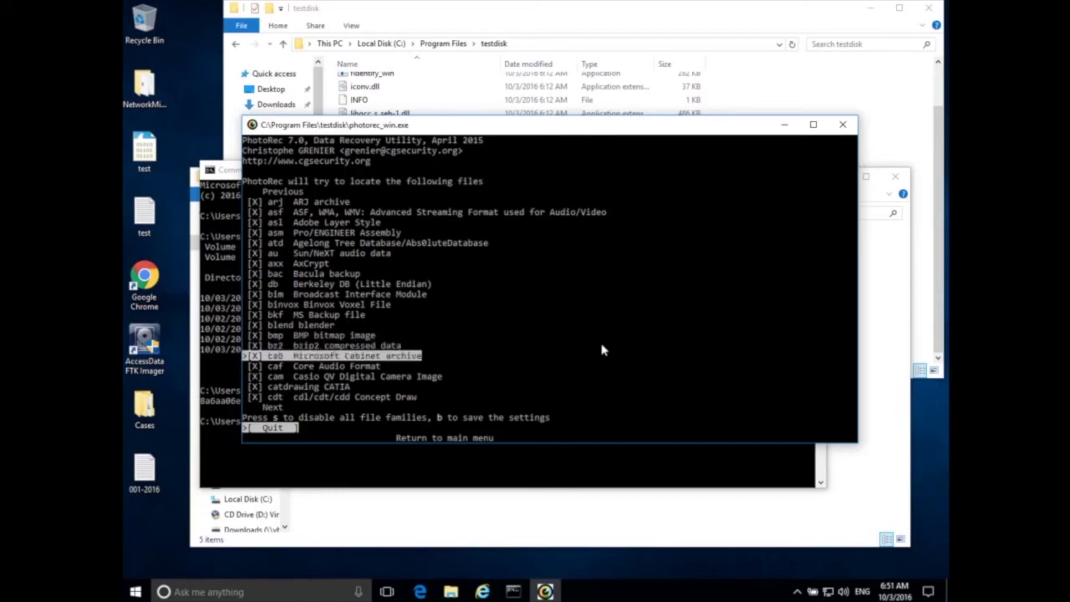
key("Down")
key("Down")
key("Down")
key("Down")
key("Down")
key("Down")
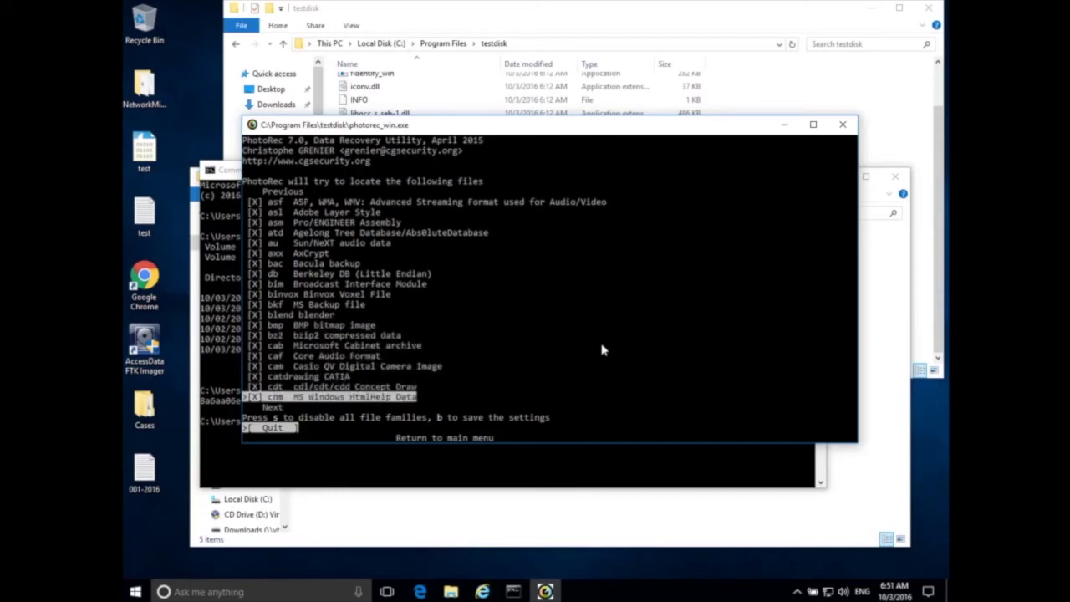
key("Up")
key("Up")
key("Up")
key("Up")
key("Up")
key("Up")
key("Up")
key("Up")
key("Up")
key("Up")
key("Up")
key("Up")
key("Up")
key("Up")
key("Up")
key("Up")
key("Up")
key("Up")
key("Up")
key("Up")
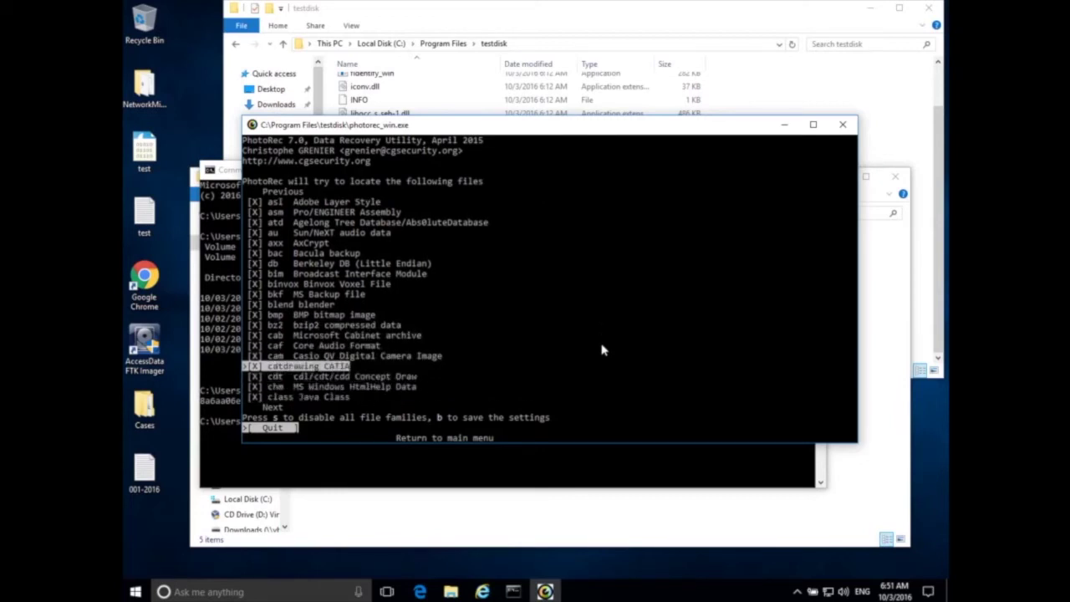
key("Up")
key("Up")
key("Up")
key("Up")
key("Up")
key("Up")
key("Up")
key("Up")
key("Up")
key("Up")
key("Up")
key("Up")
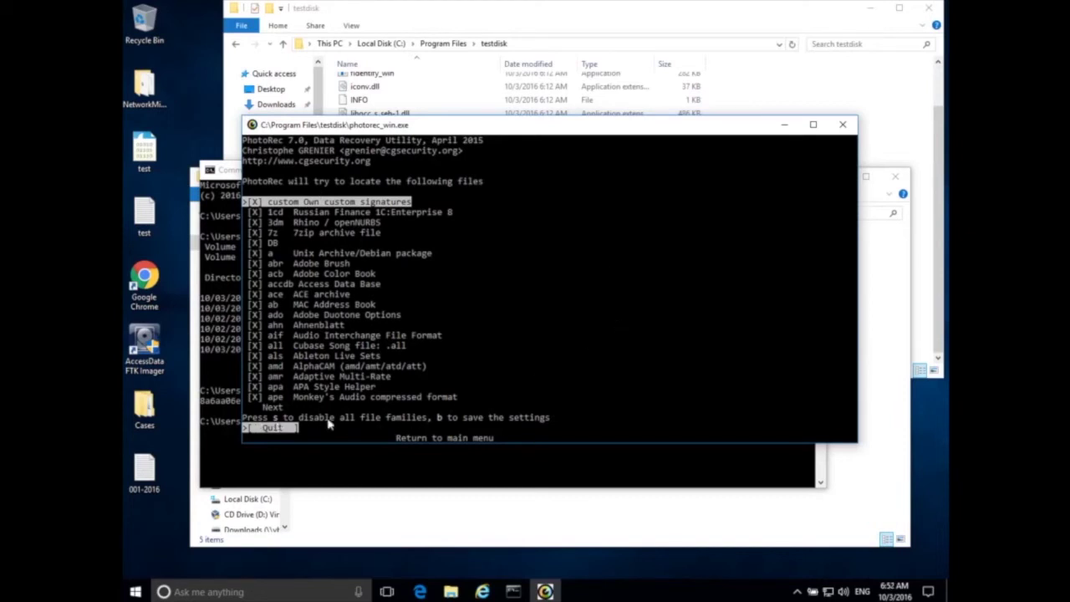
- Disable all file families in PhotoRec's file options
key("s")
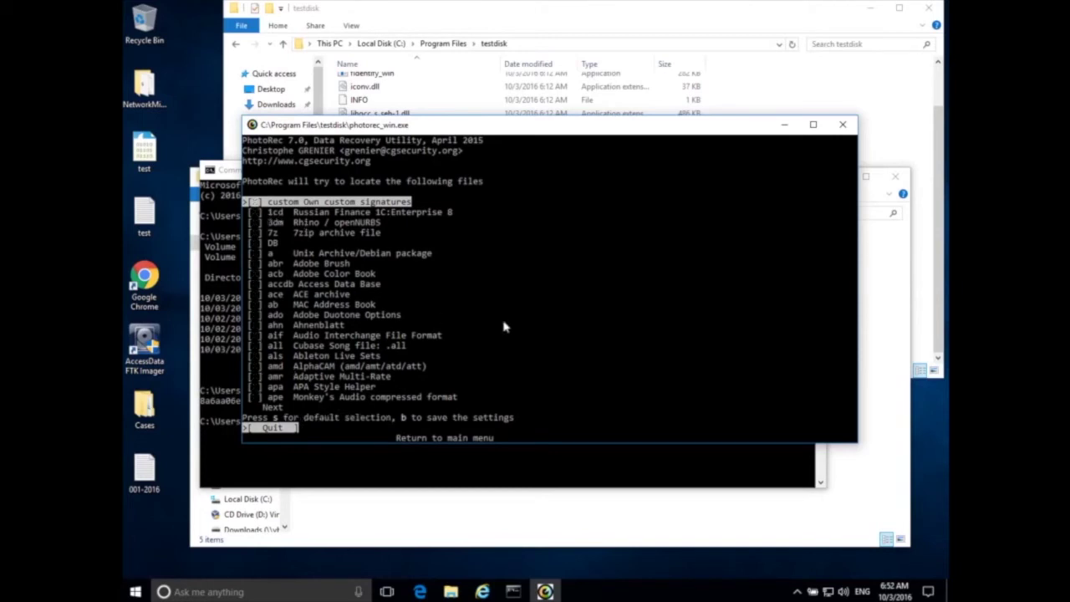
- Enable only the jpg (JPG picture) file family, save the file option settings and return to the partition selection
key("Down")
key("Down")
key("Down")
key("Down")
key("Down")
key("Down")
key("Down")
key("Down")
key("Down")
key("Down")
key("Down")
key("Down")
key("Down")
key("Down")
key("Down")
key("Down")
key("Down")
key("Down")
key("Down")
key("Down")
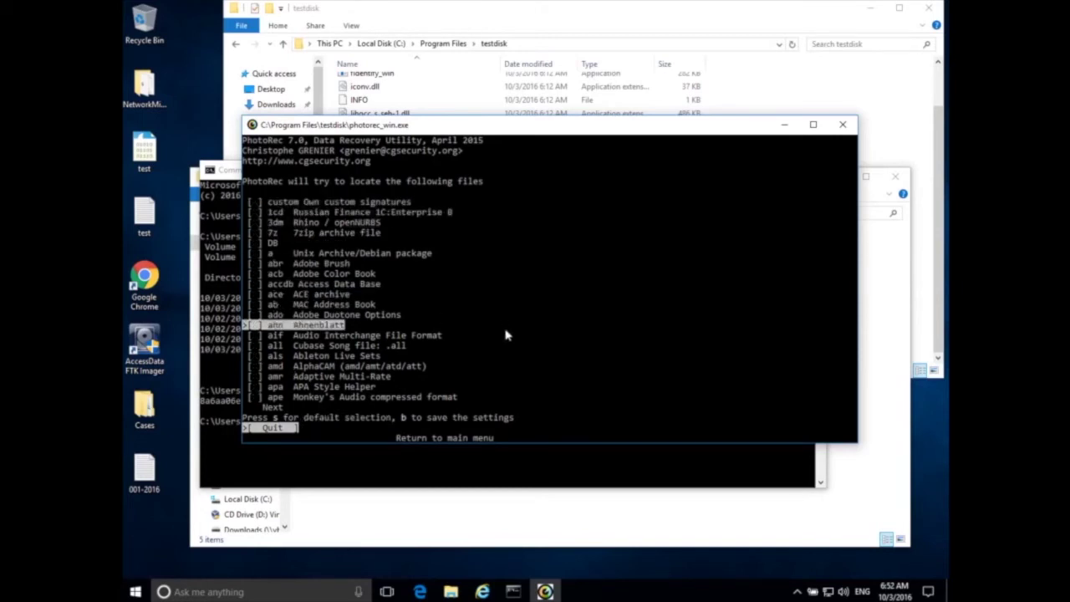
key("Down")
key("Down")
key("Down")
key("Down")
key("Down")
key("Down")
key("Down")
key("Down")
key("Down")
key("Down")
key("Down")
key("Down")
key("Down")
key("Down")
key("Down")
key("Down")
key("Down")
key("Down")
key("Down")
key("Down")
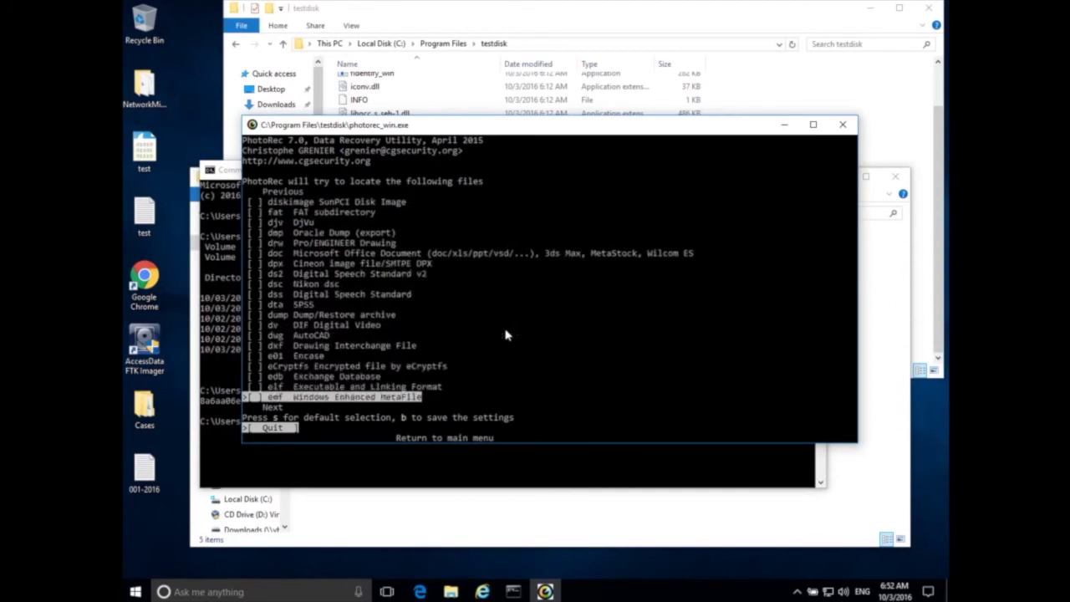
key("Down")
key("Down")
key("Down")
key("Down")
key("Down")
key("Down")
key("Down")
key("Down")
key("Down")
key("Down")
key("Down")
key("Down")
key("Down")
key("Down")
key("Down")
key("Down")
key("Down")
key("Down")
key("Down")
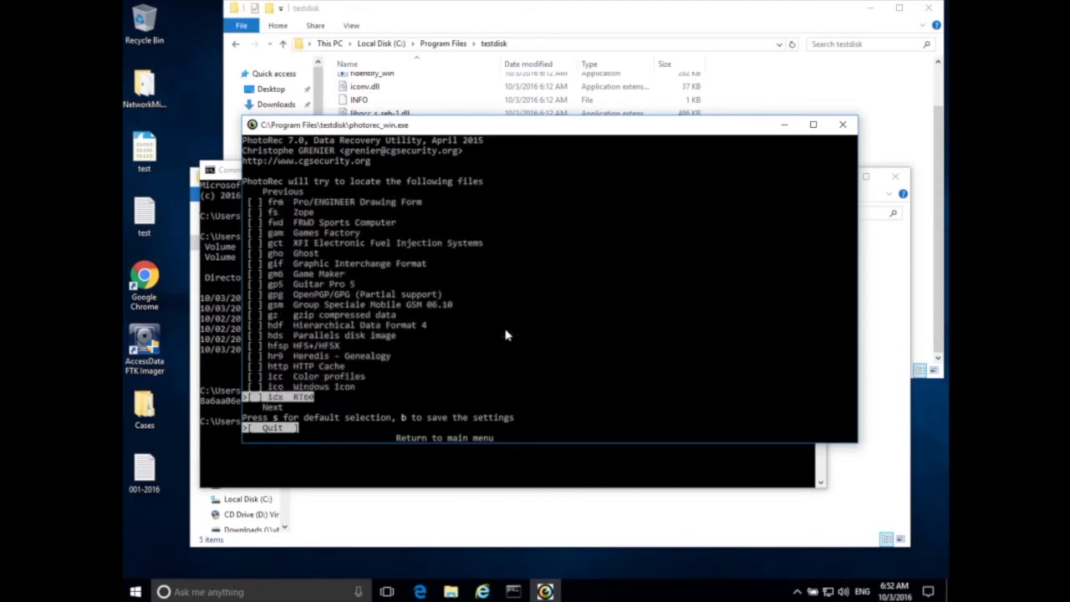
key("Down")
key("Down")
key("Down")
key("Down")
key("Down")
key("Down")
key("Down")
key("Down")
key("Down")
key("Down")
key("Down")
key("Down")
key("Up")
key("Up")
key("Up")
key("Up")
key("Up")
key("Up")
key("Up")
key("Up")
key("Up")
key("Up")
key("Up")
key("Up")
key("Up")
key("Up")
key("Up")
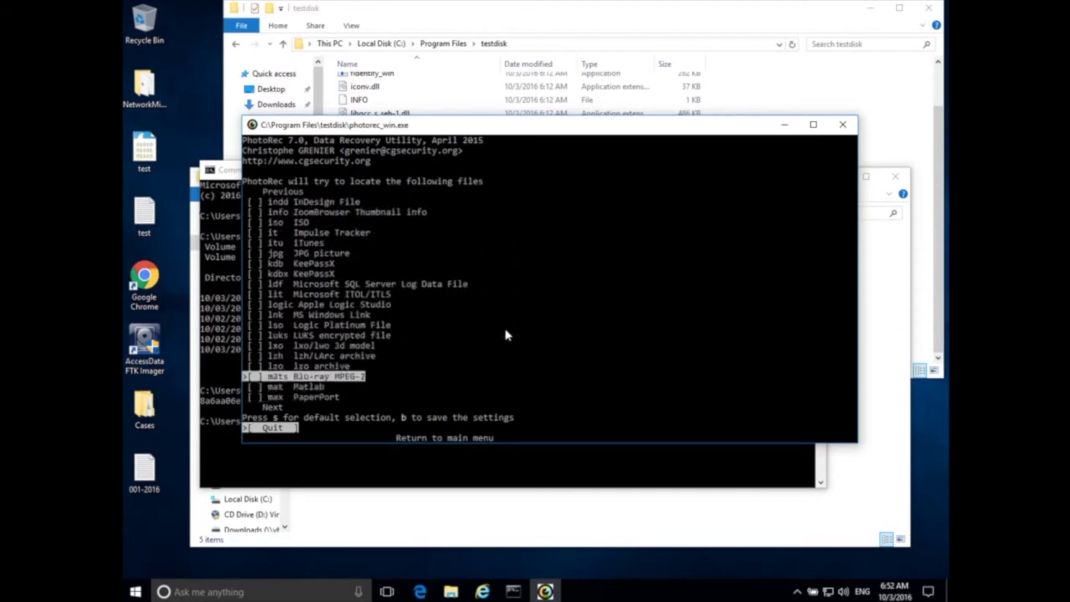
key("Down")
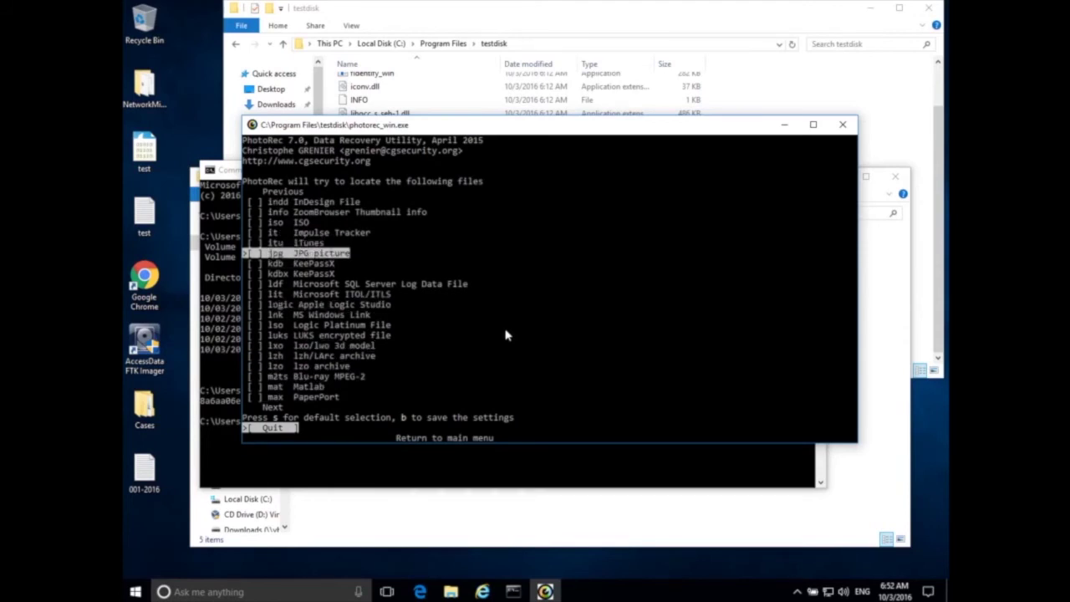
key("space")
key("b")
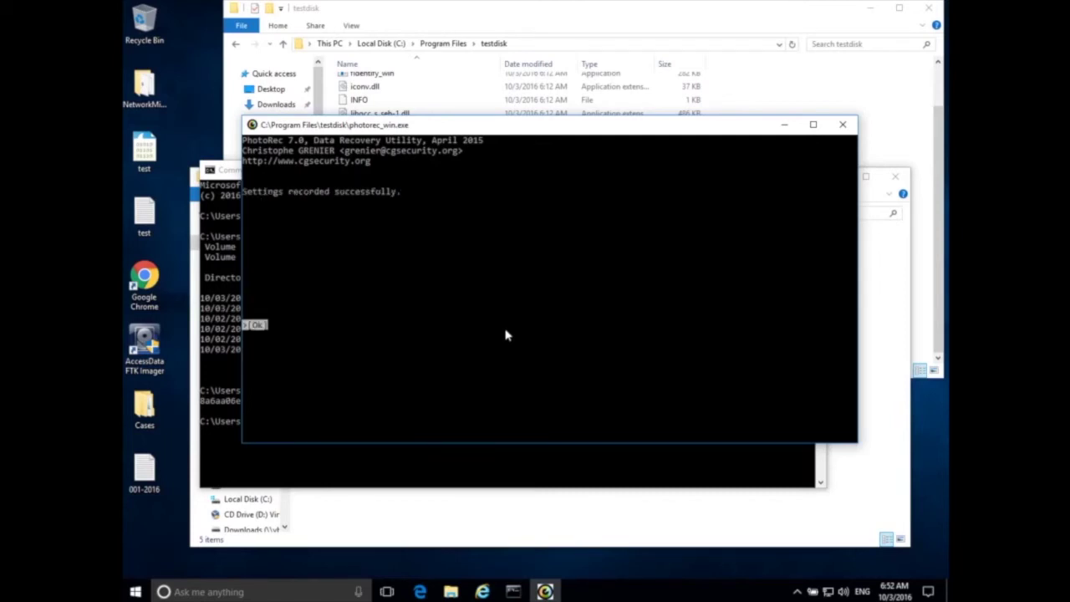
key("Return")
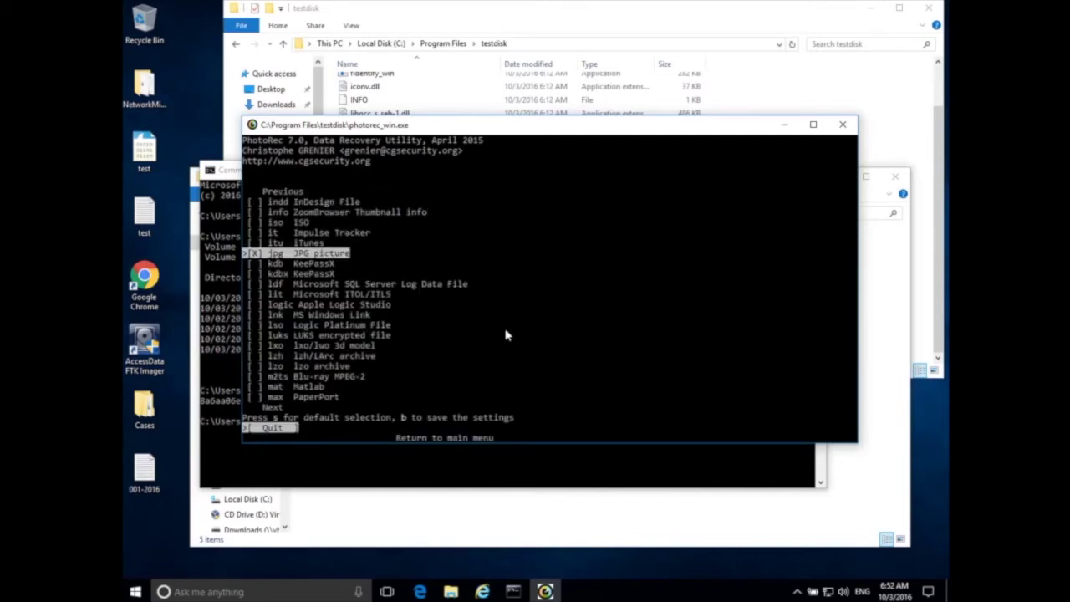
key("Return")
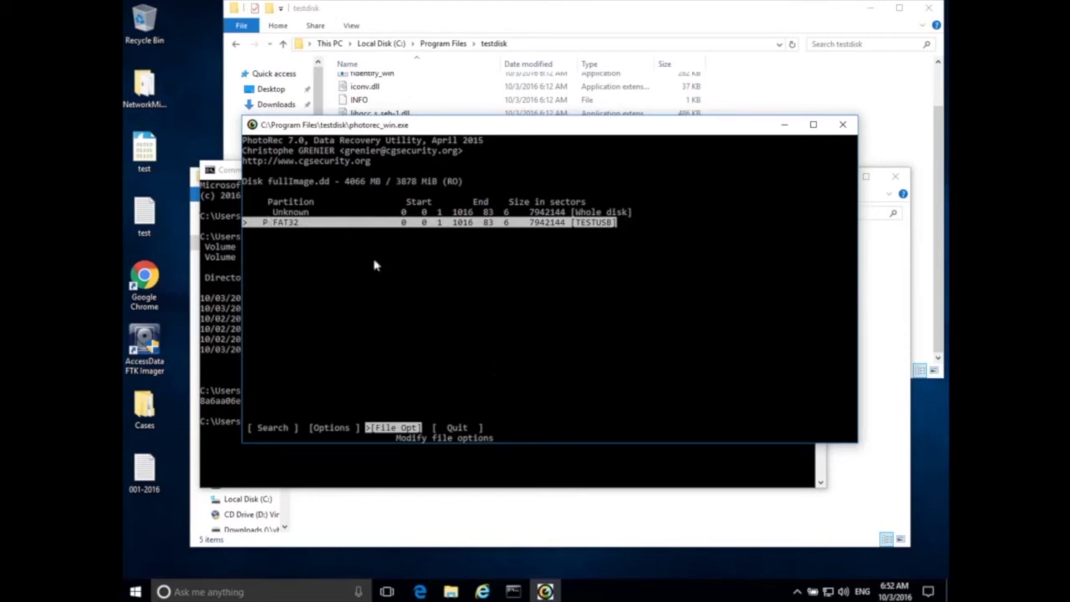
- Start file recovery on the FAT32 TESTUSB partition with Other (FAT/NTFS/HFS+/ReiserFS) as the filesystem type
key("Left")
key("Left")
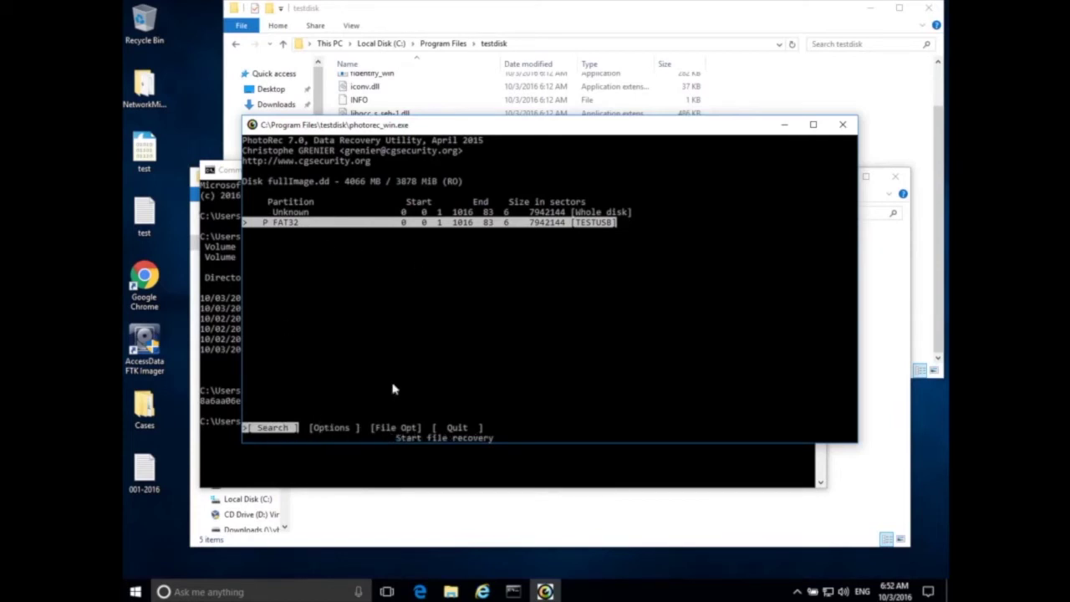
key("Return")
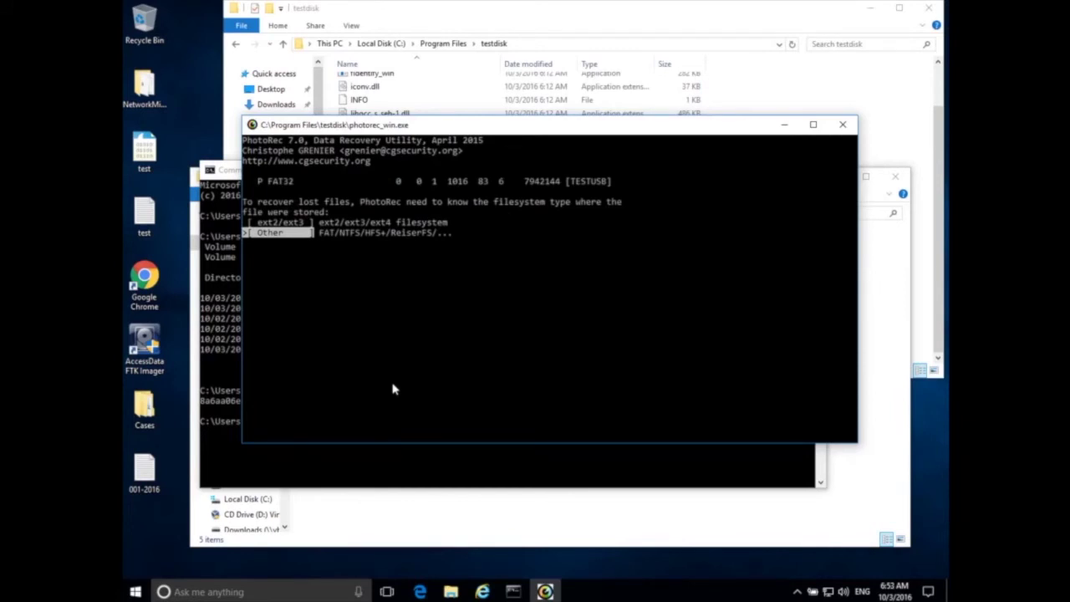
key("Up")
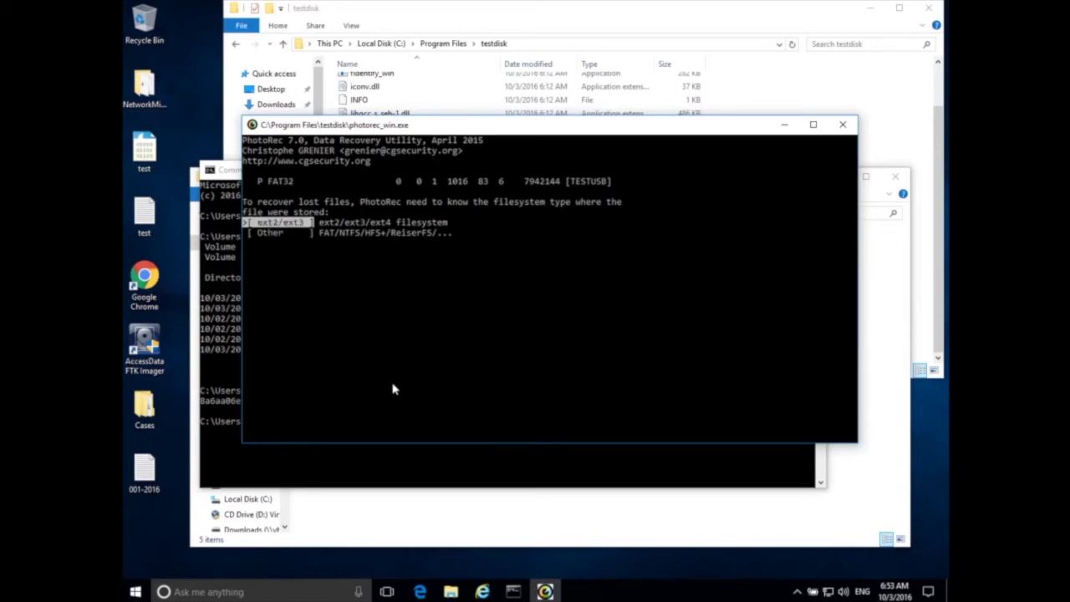
key("Down")
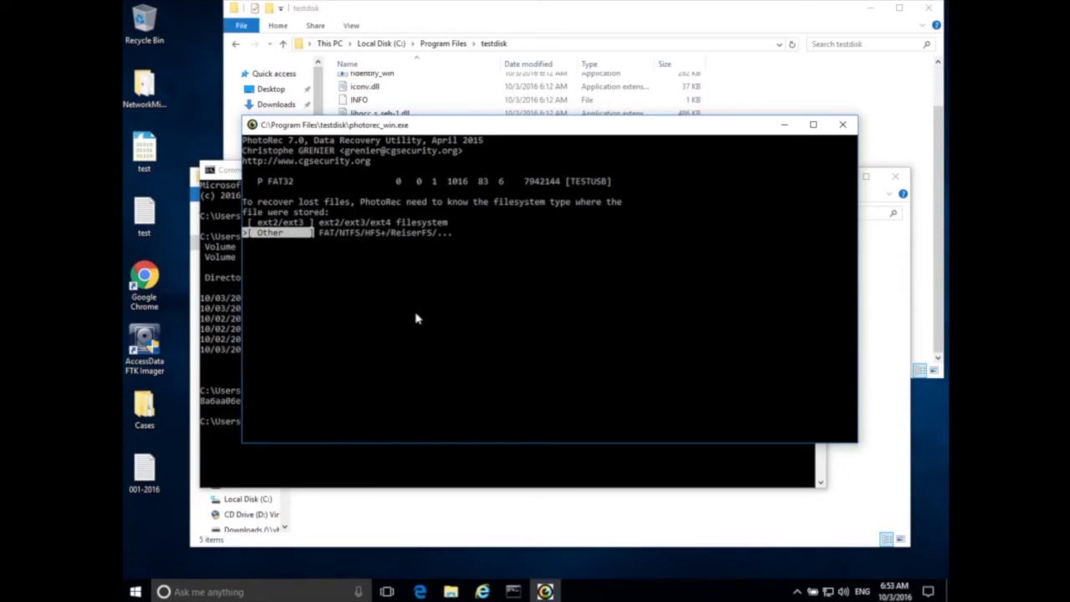
key("Return")
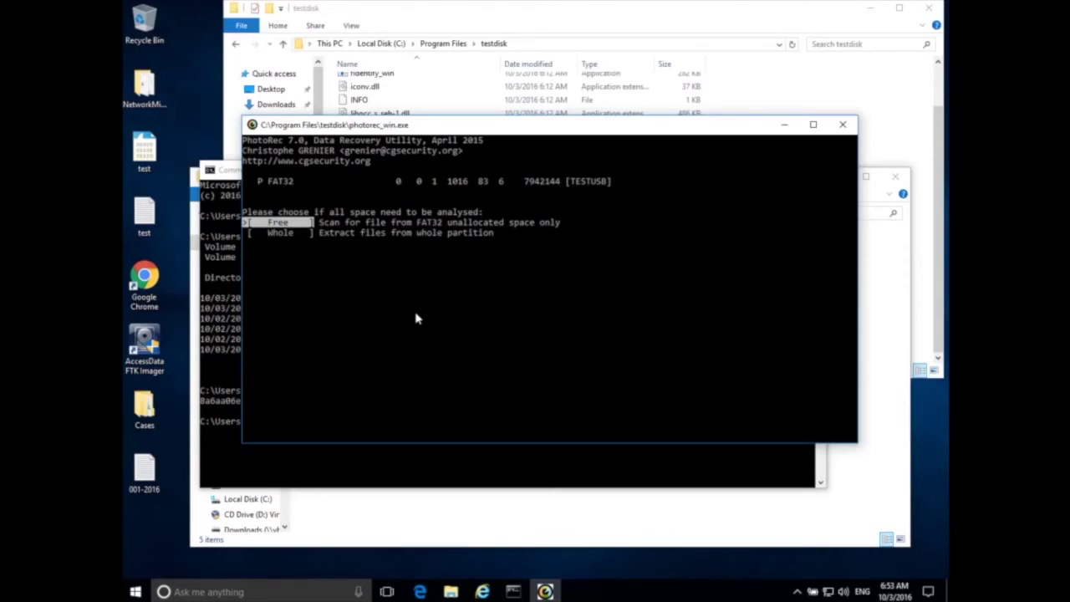
- Choose the Whole option to extract files from the whole partition
key("Down")
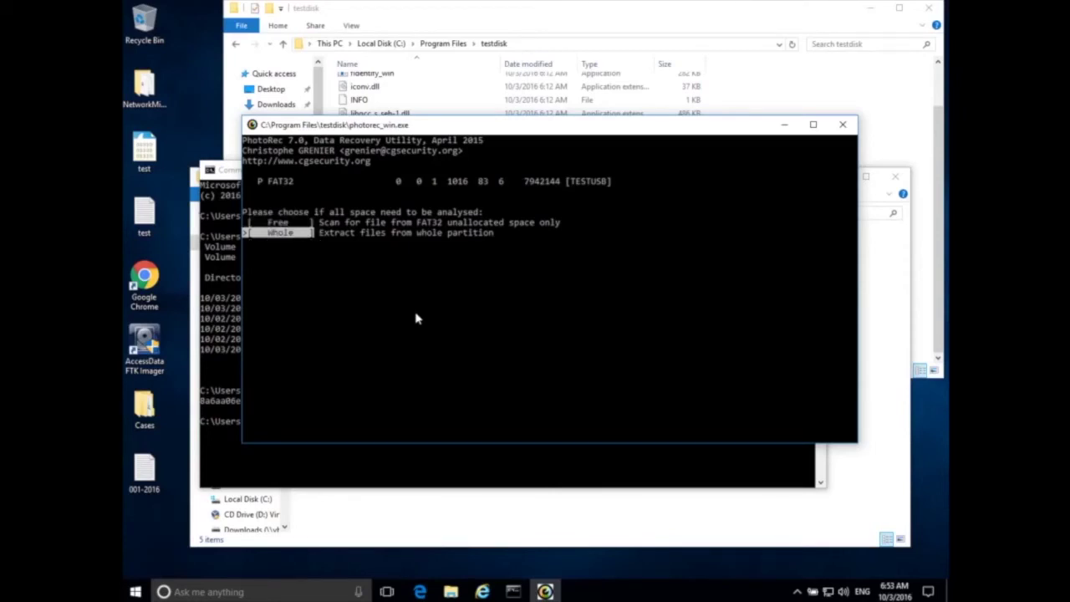
key("Up")
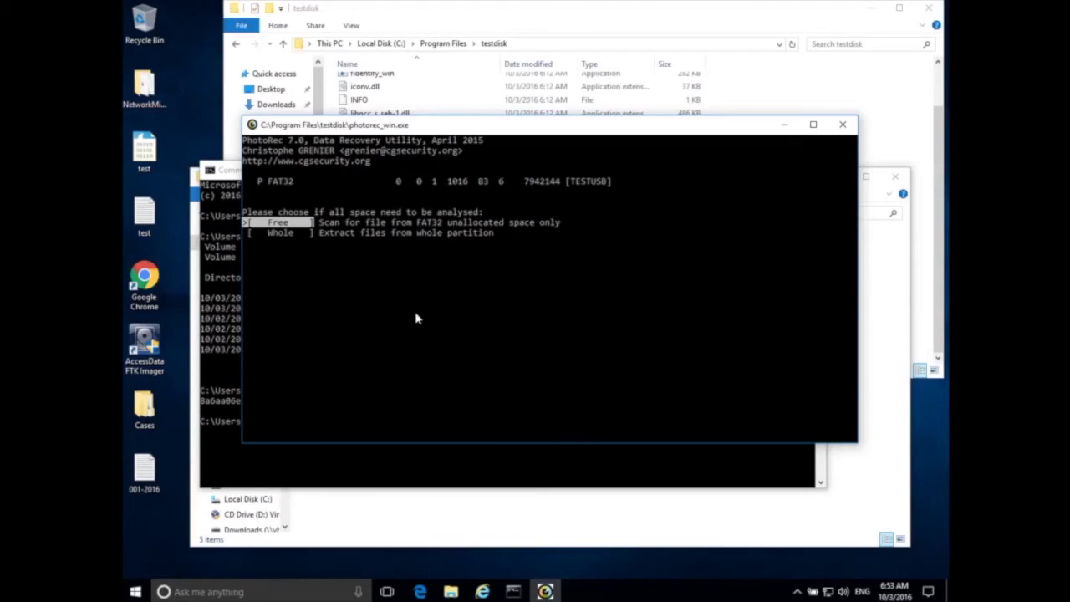
key("Down")
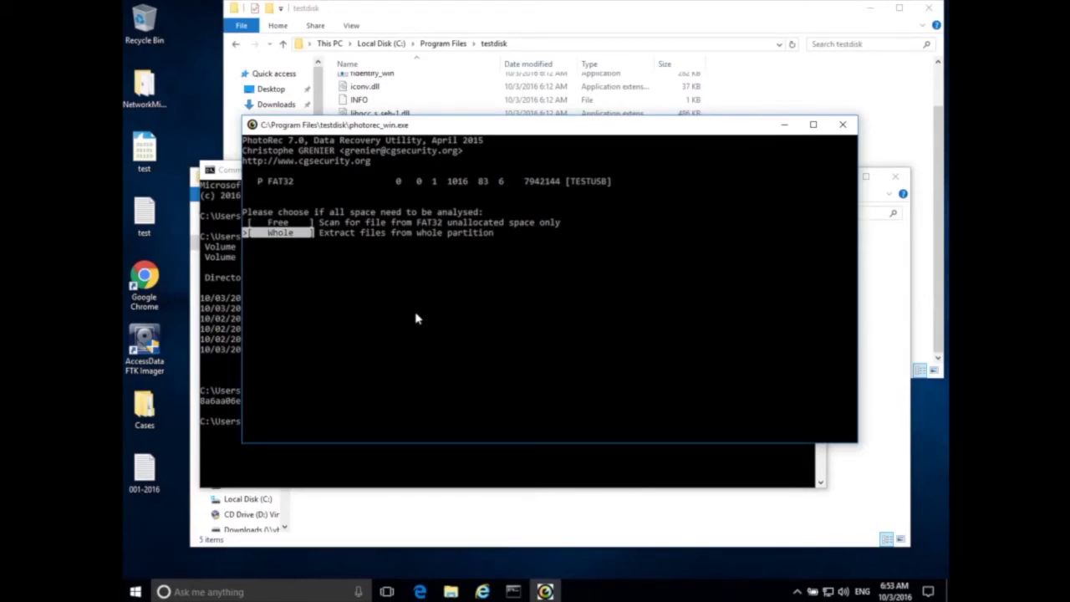
key("Return")
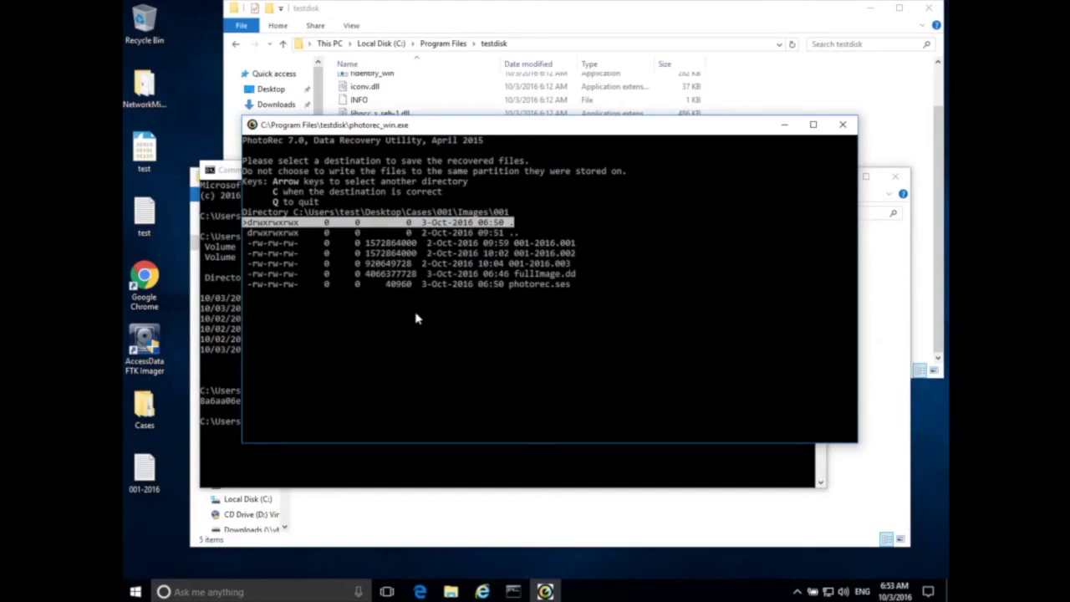
- Go up two levels from Images\001 to the Cases\001 directory in the recovery destination selection
key("Down")
key("Down")
key("Down")
key("Down")
key("Down")
key("Down")
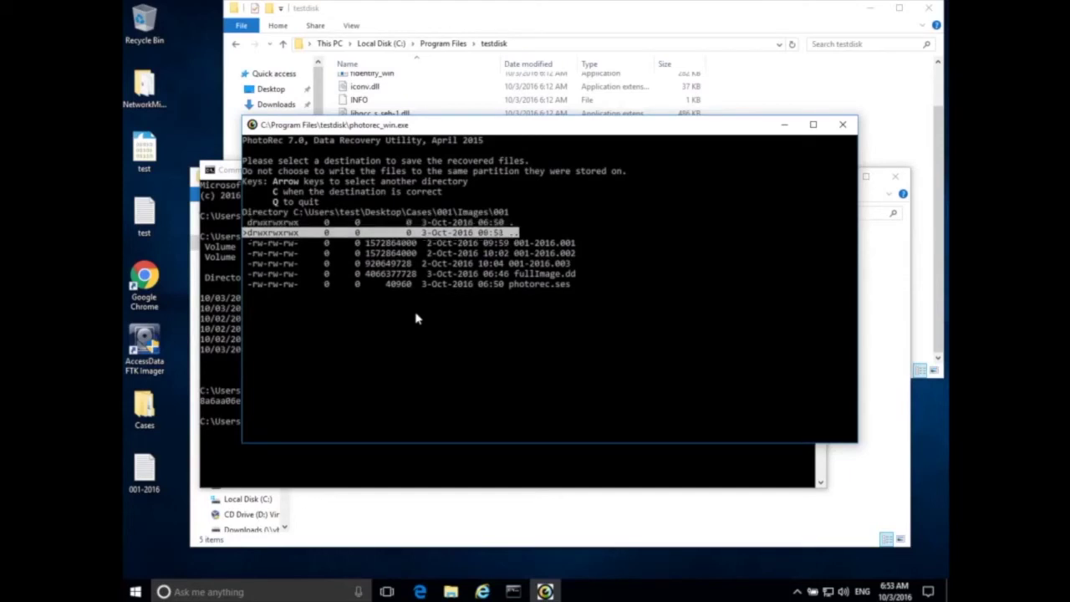
key("Up")
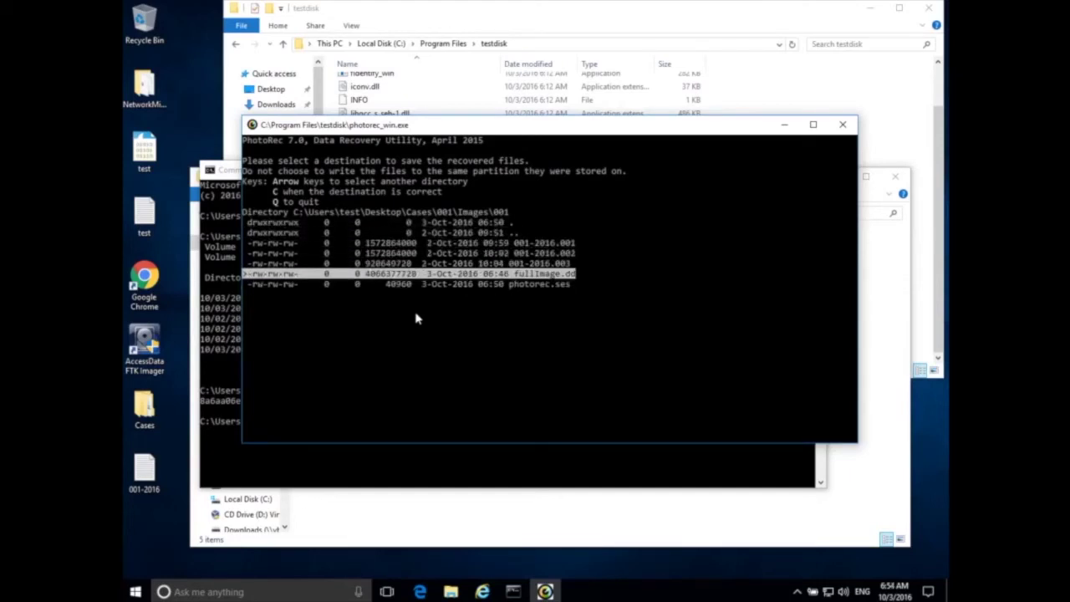
key("Up")
key("Up")
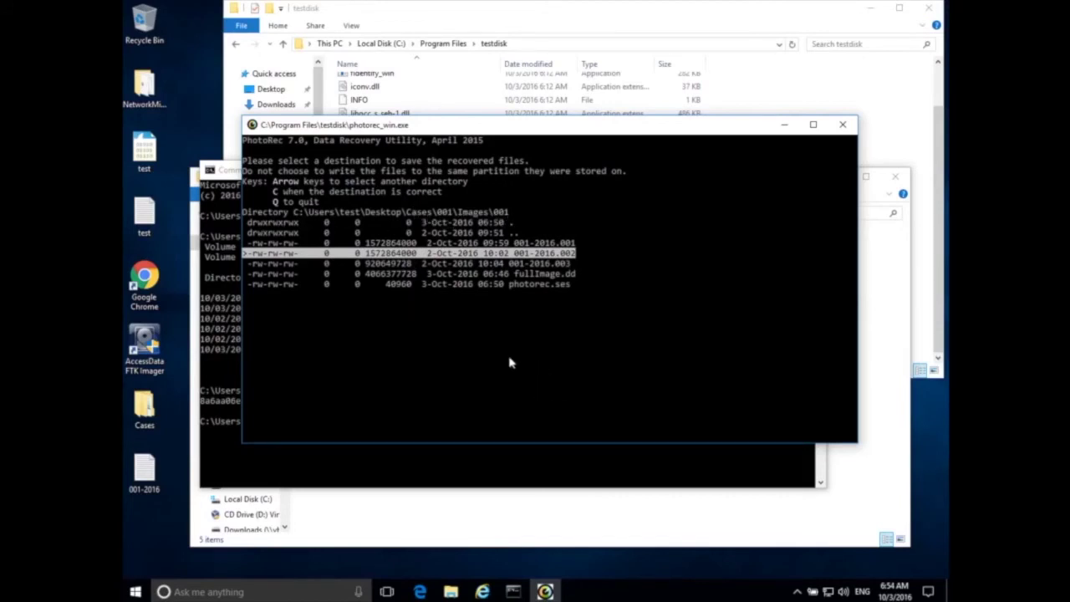
key("Up")
key("Up")
key("Up")
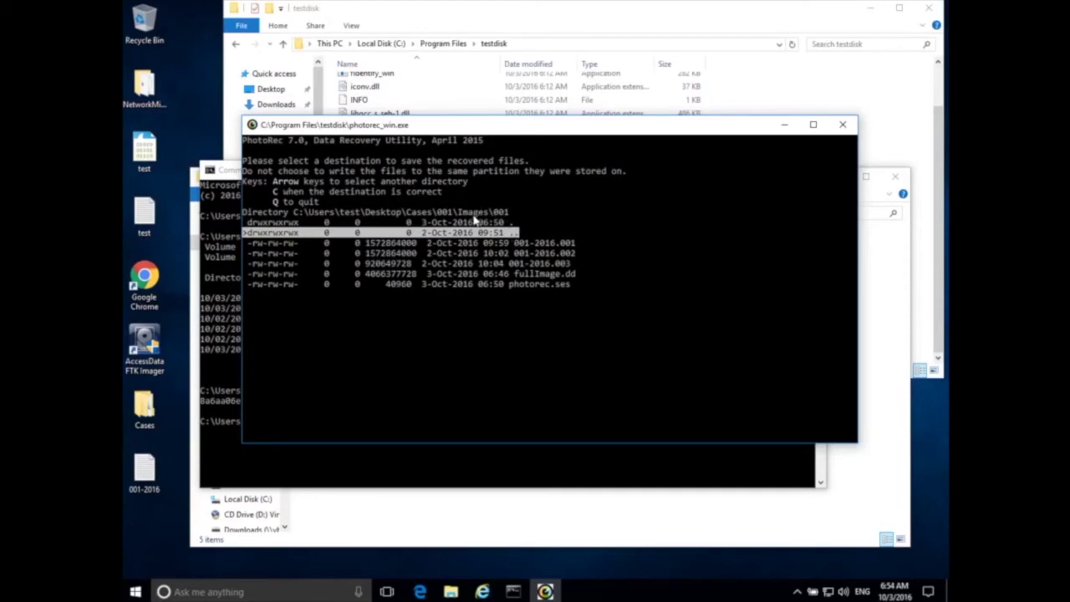
key("Return")
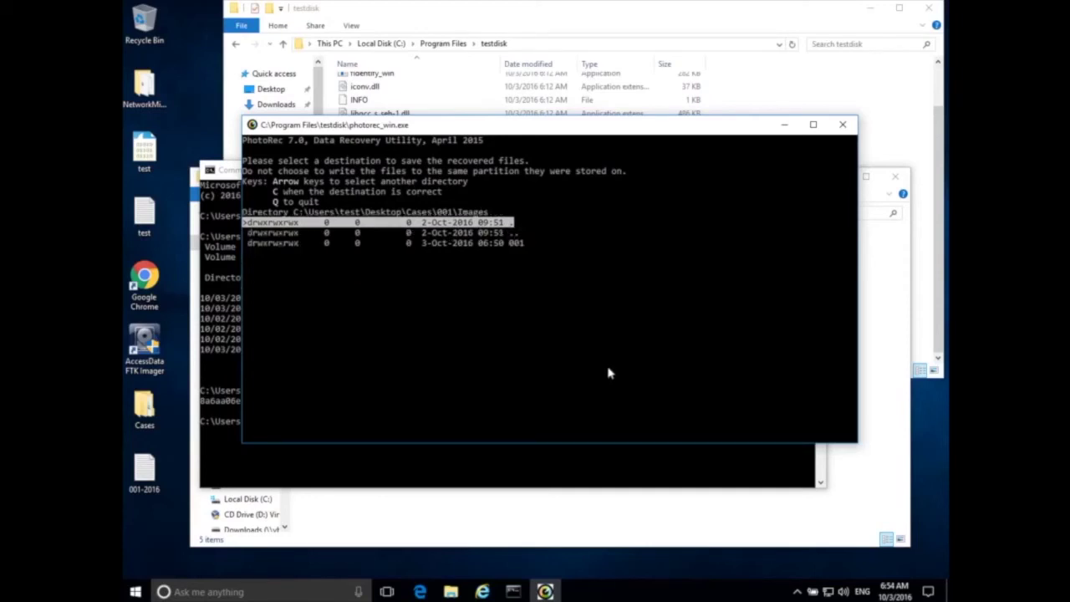
key("Down")
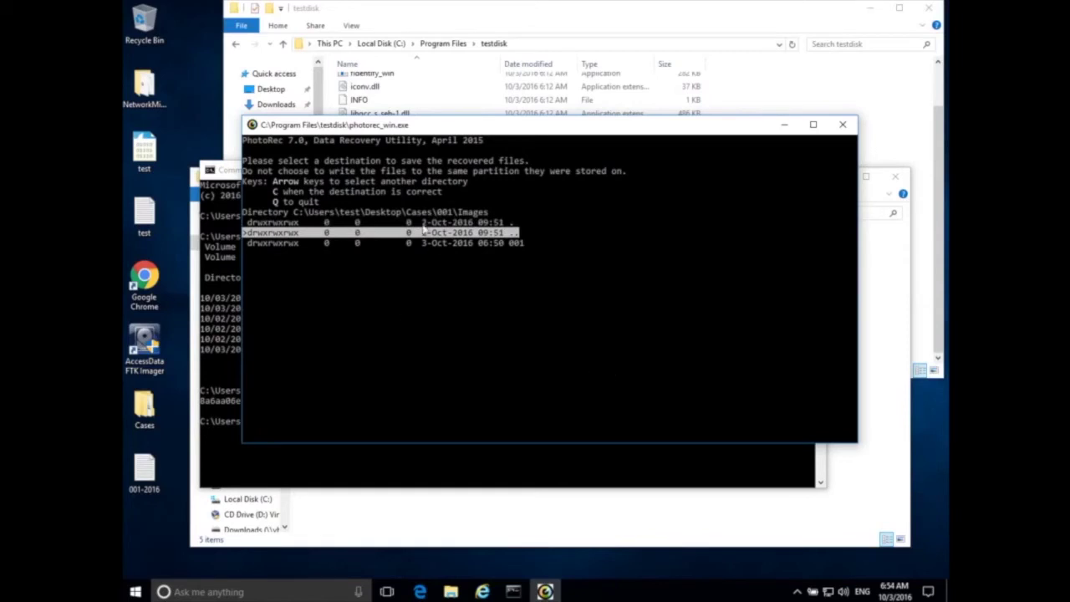
key("Return")
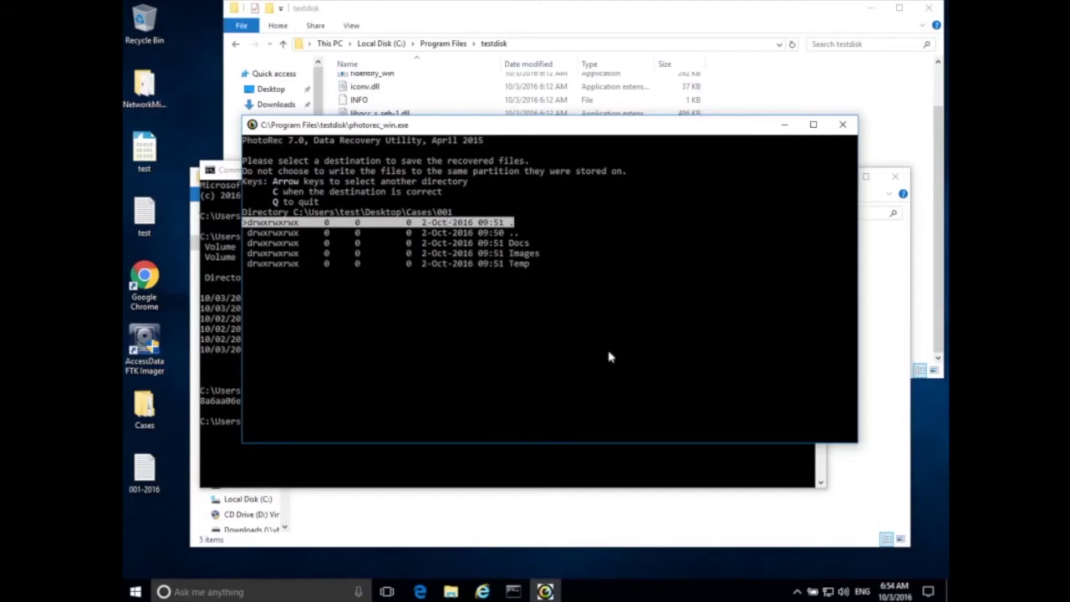
- Open the Temp directory inside Cases\001 as the destination for the recovered files
key("Down")
key("Down")
key("Down")
key("Down")
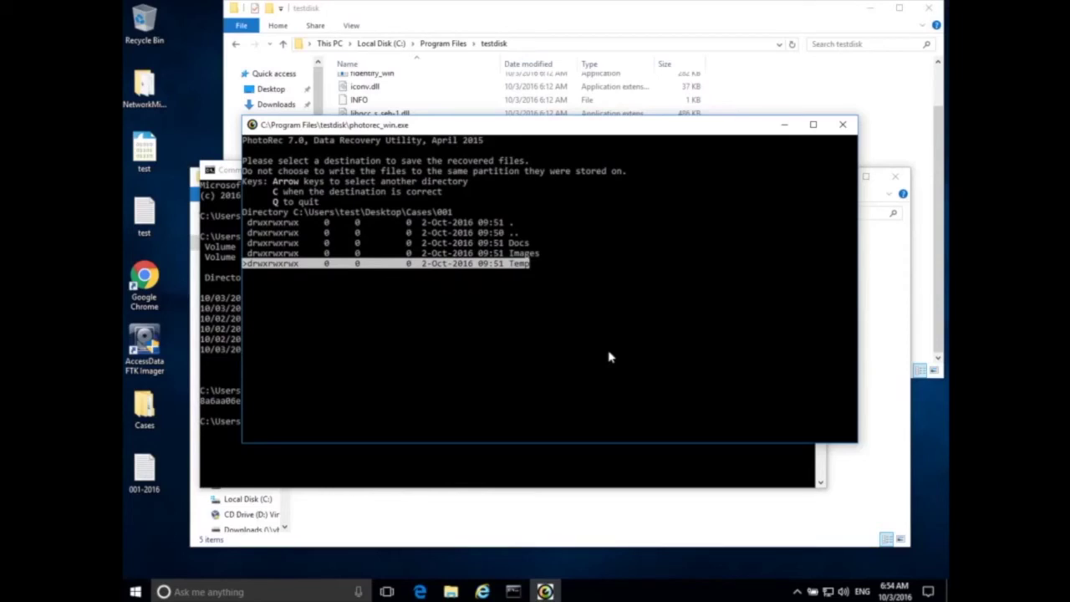
key("Return")
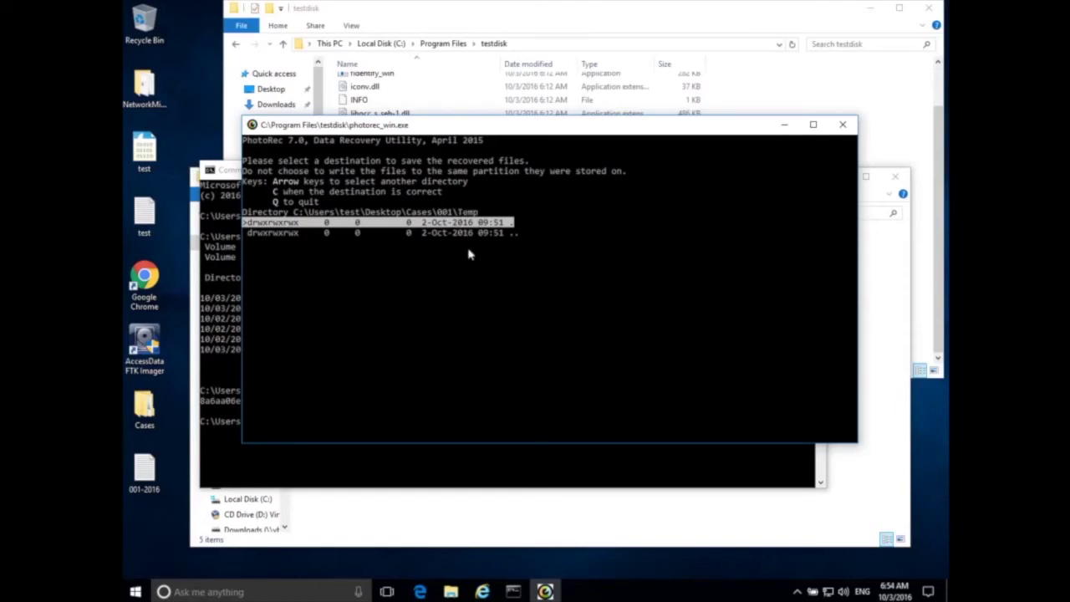
- Switch to File Explorer and open the Temp folder of case 001 to check its contents
left_click(528, 506)
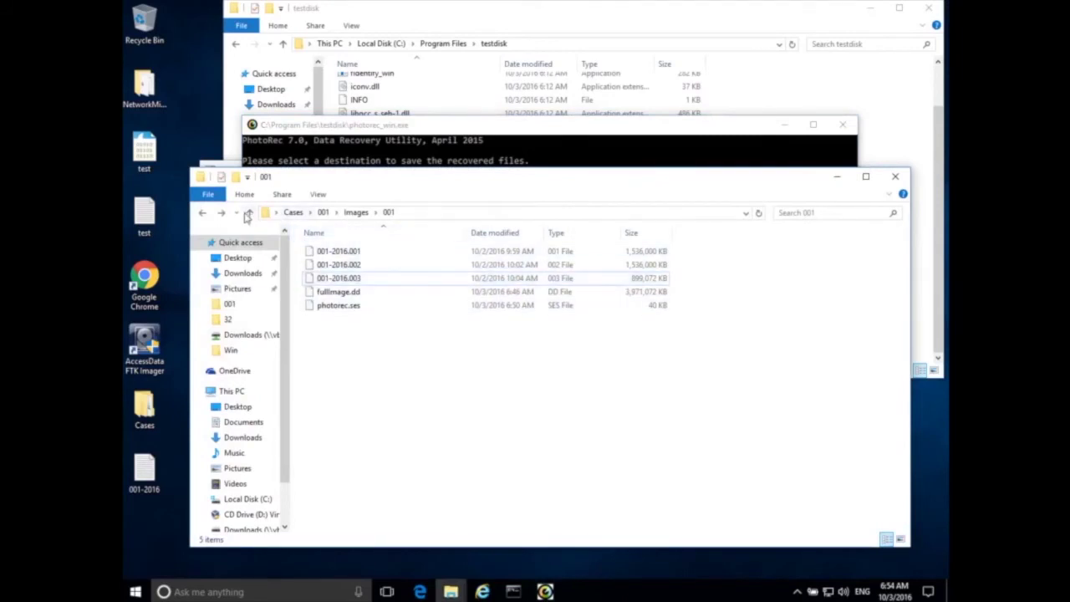
left_click(249, 213)
left_click(250, 214)
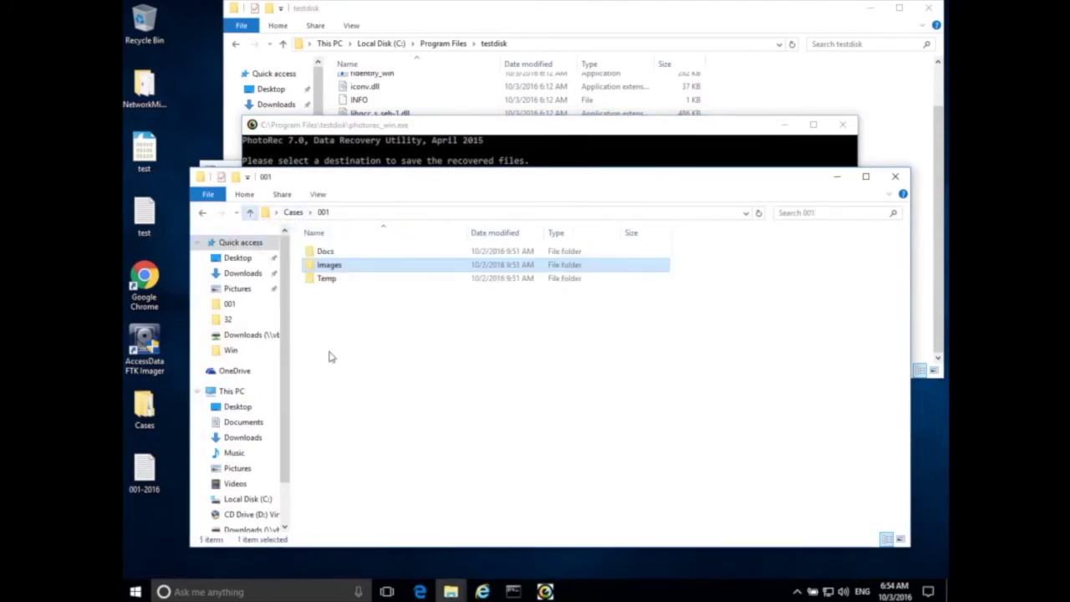
left_click(331, 279)
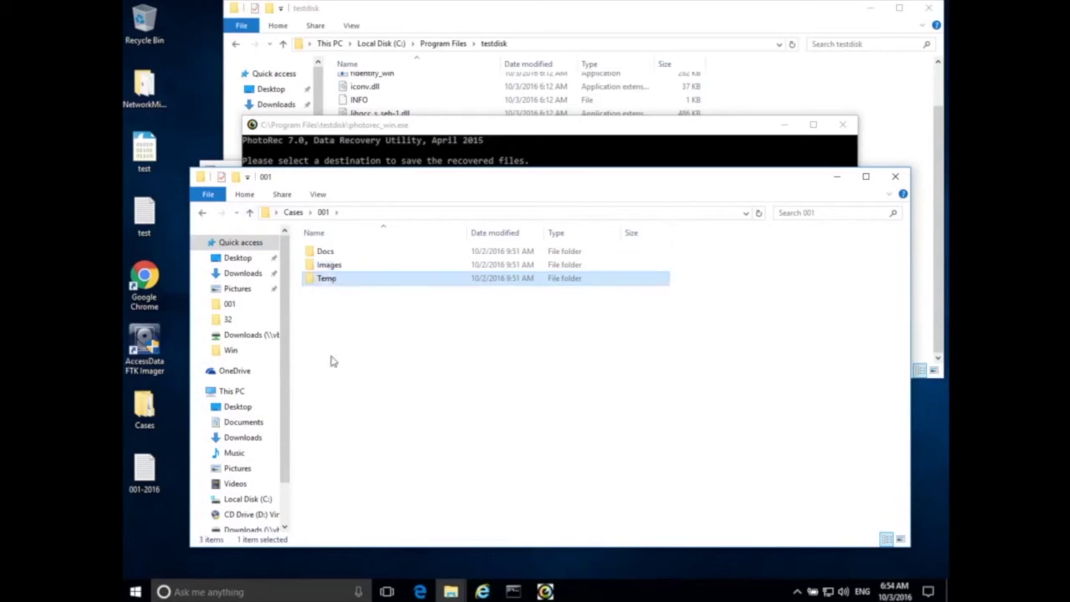
double_click(335, 283)
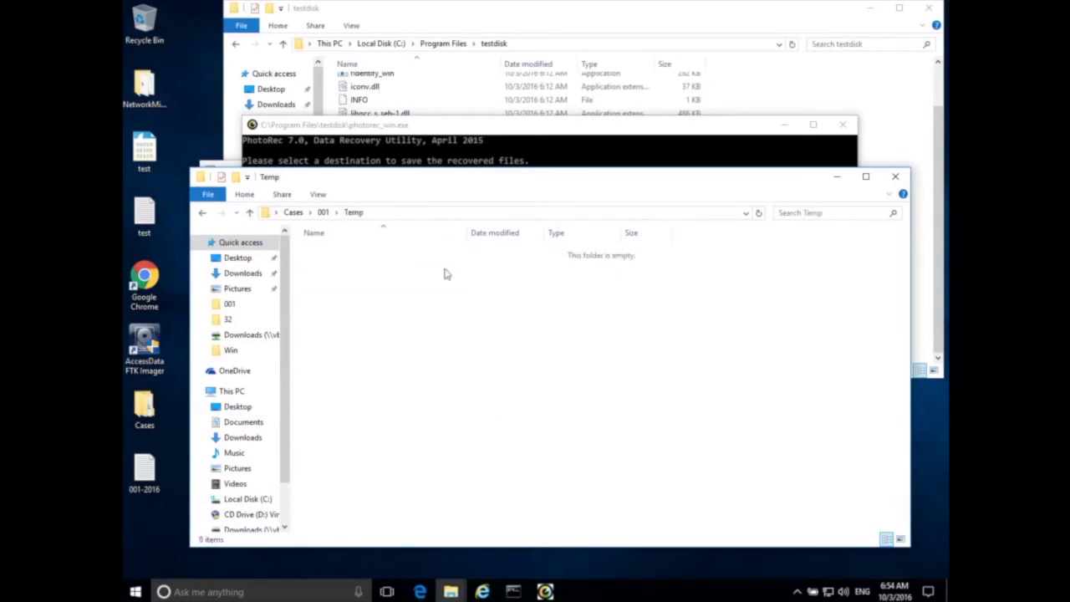
- Return to PhotoRec and confirm Cases\001\Temp as the destination to begin the recovery
left_click(586, 151)
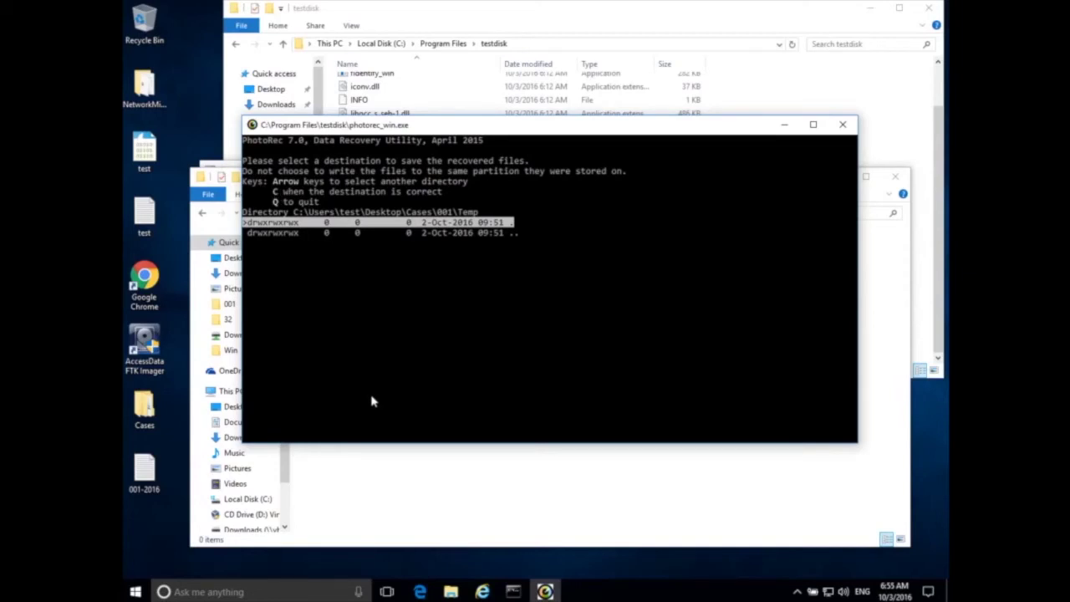
key("c")
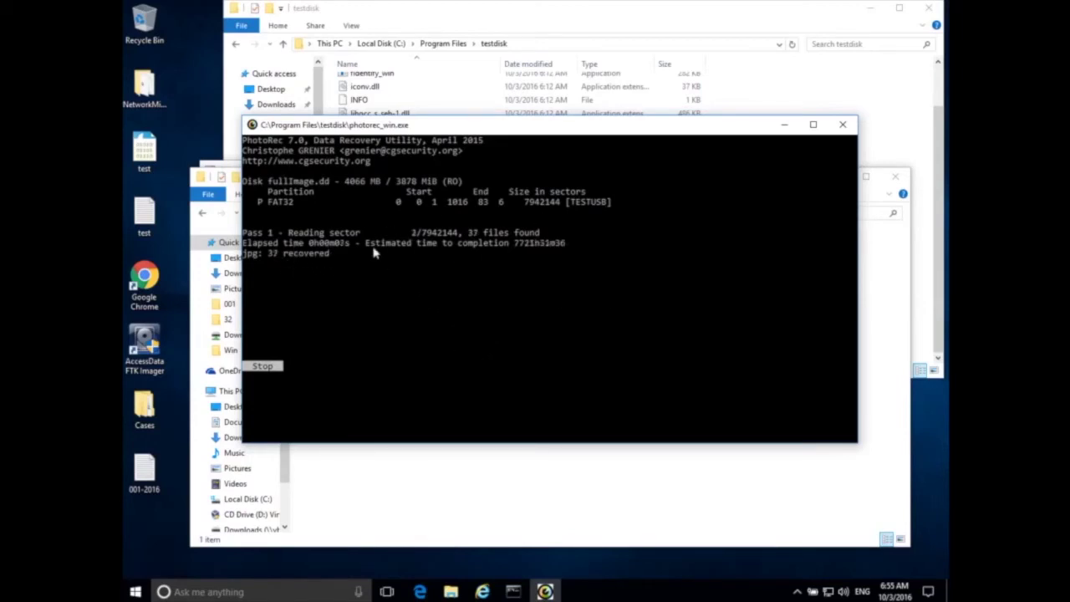
- Open the recup_dir.1 folder inside Temp in File Explorer and look through the recovered pictures
left_click(412, 492)
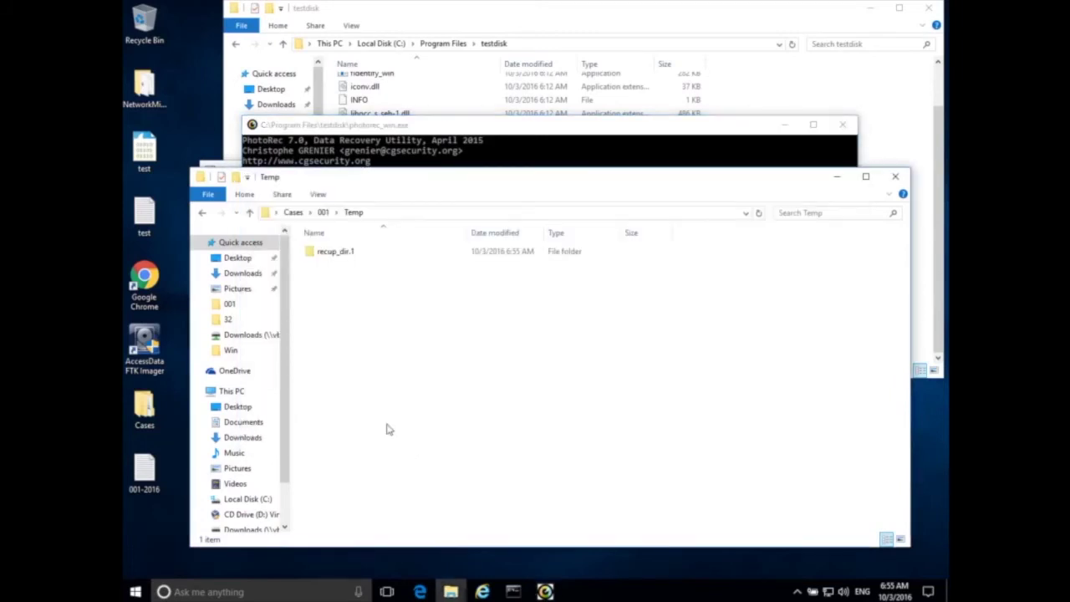
double_click(336, 251)
left_click(331, 254)
double_click(331, 252)
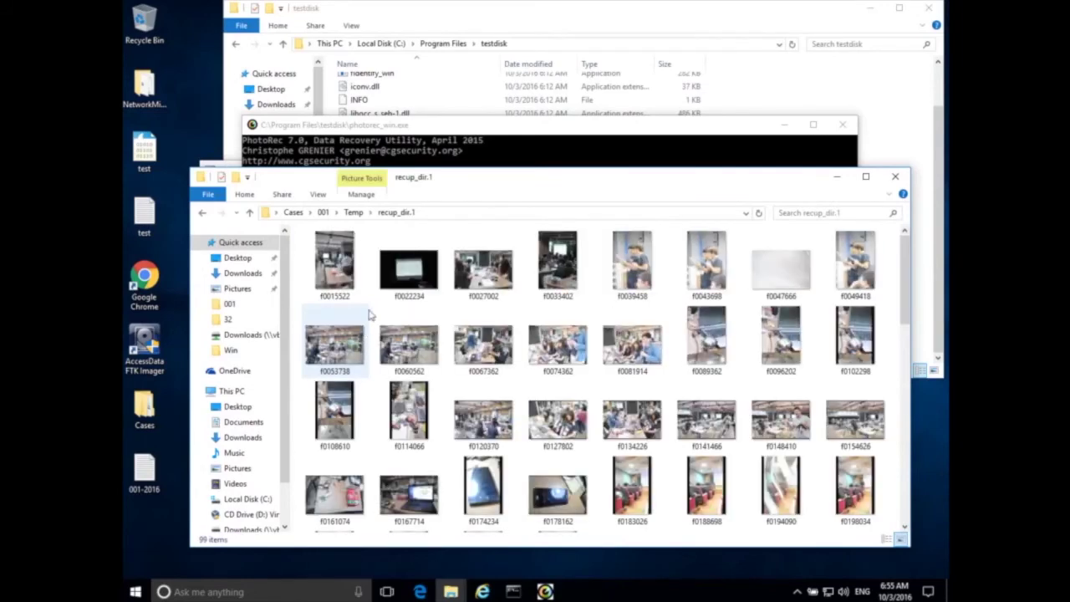
scroll(676, 326, "down", 5)
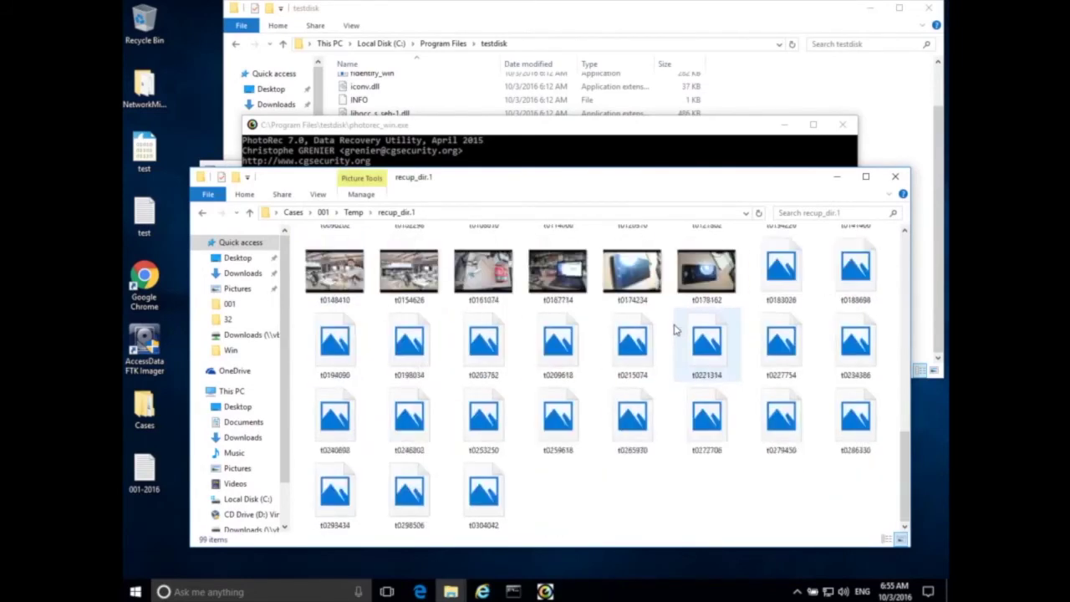
- Compare the recovered pictures in recup_dir.1 with PhotoRec's recovery summary, reopening the folder from Temp
scroll(527, 462, "up", 3)
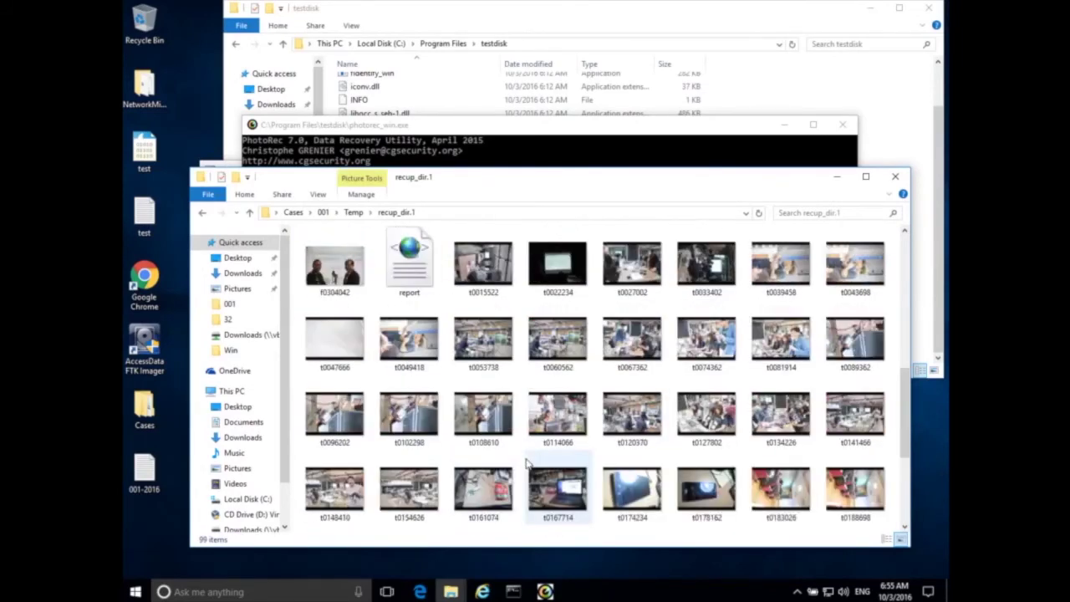
scroll(527, 462, "up", 5)
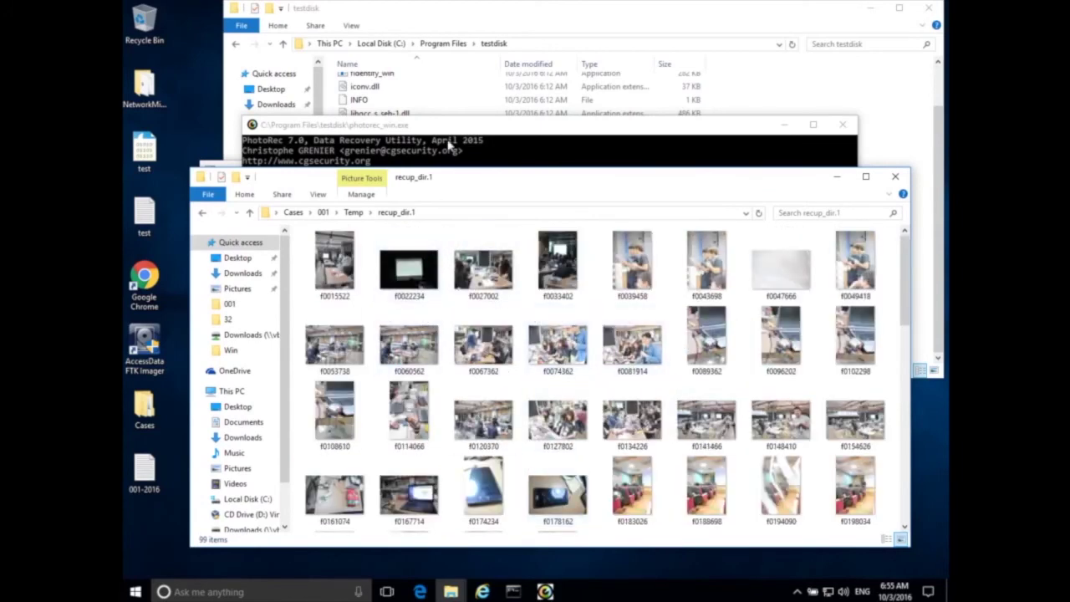
left_click(455, 155)
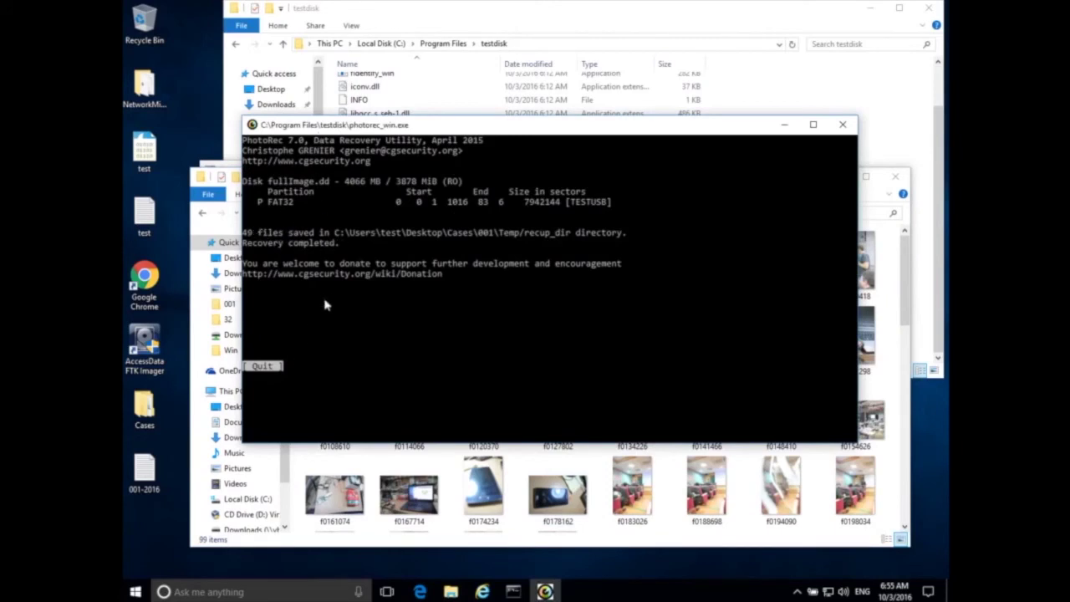
left_click(403, 488)
left_click(249, 212)
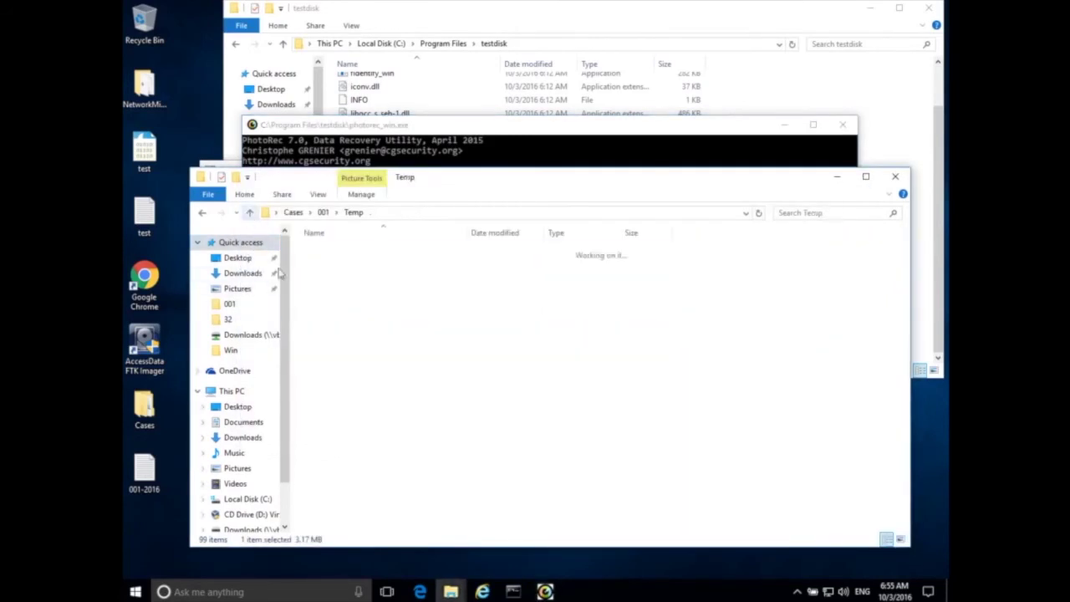
double_click(346, 248)
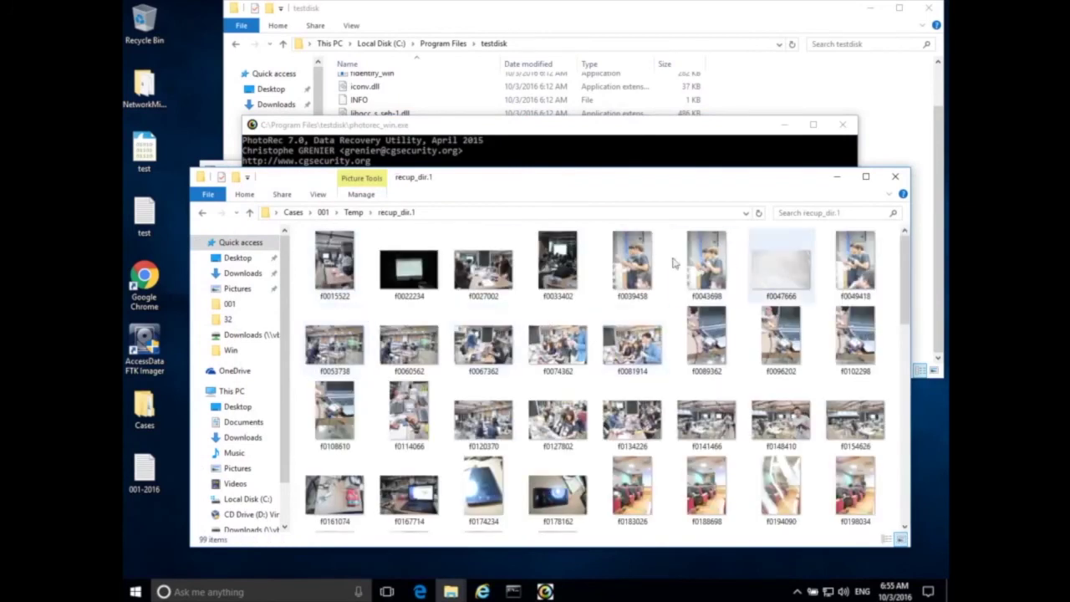
scroll(658, 493, "down", 10)
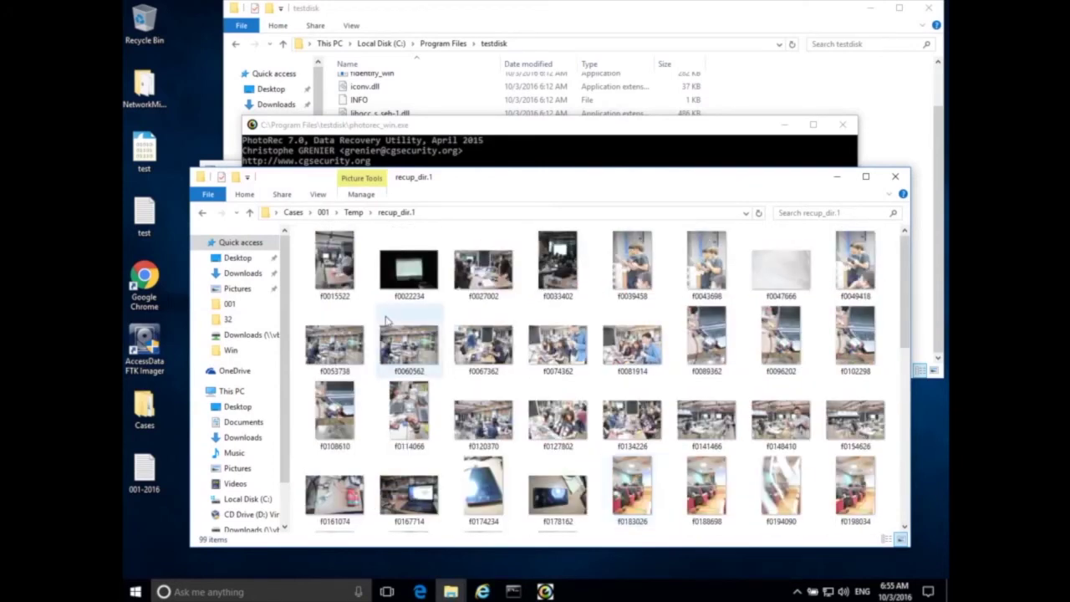
- Check the PhotoRec summary again and look through recup_dir.1, including the report file and the thumbnail images
left_click(438, 127)
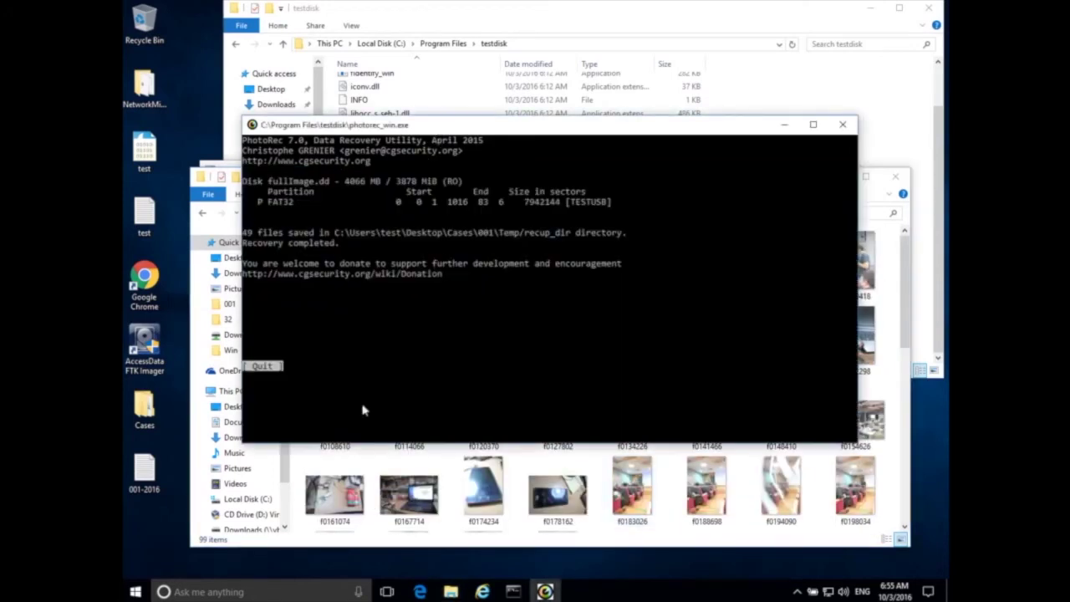
left_click(537, 490)
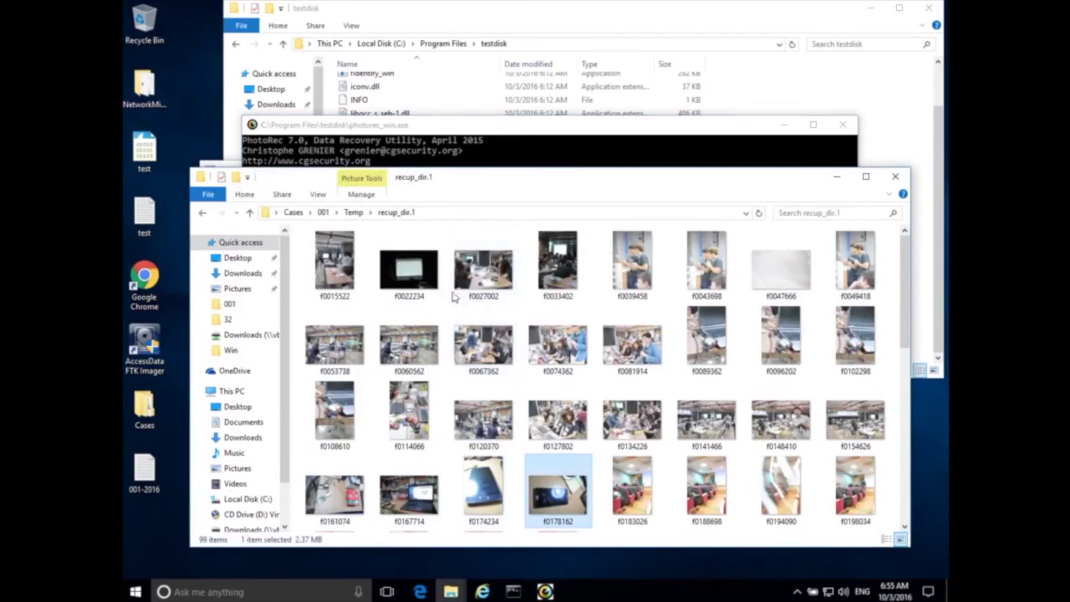
scroll(521, 318, "down", 5)
scroll(523, 318, "up", 3)
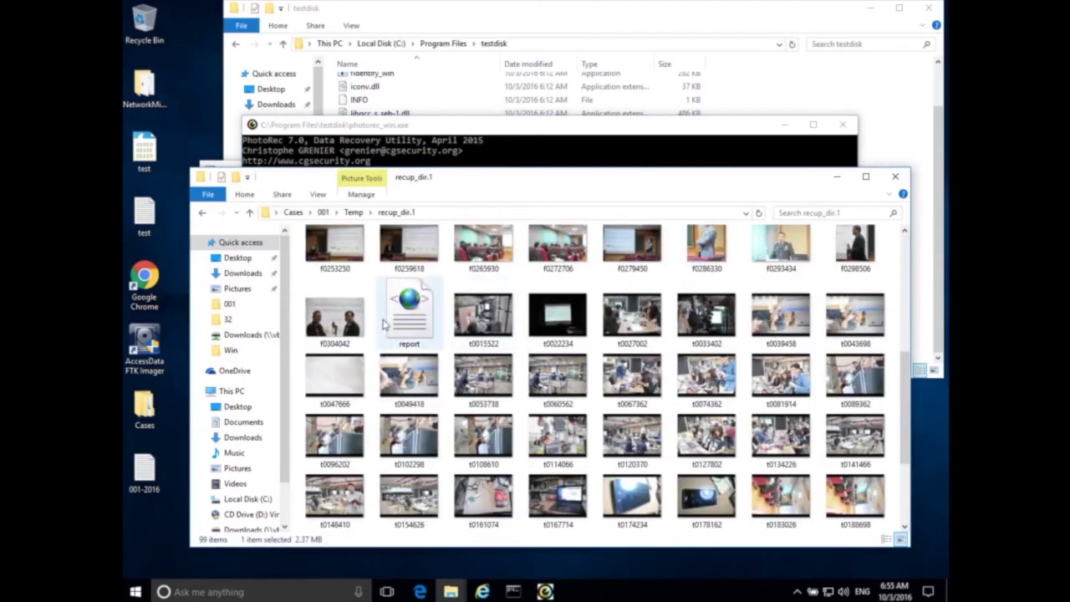
left_click(410, 316)
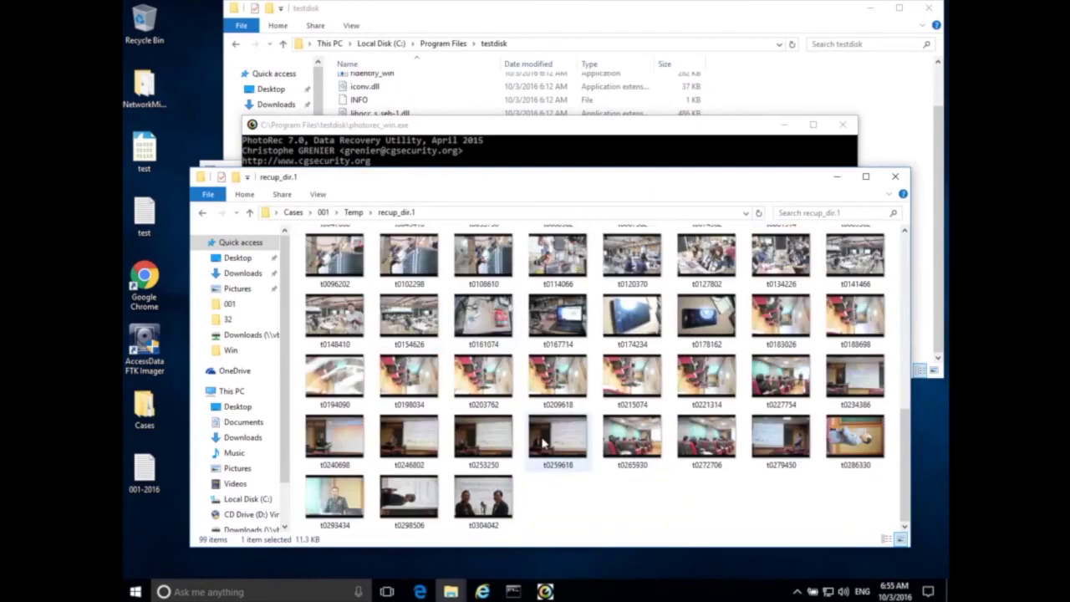
- Switch to PhotoRec and leave the completed recovery screen to return to the partition selection for fullImage.dd
left_click(499, 126)
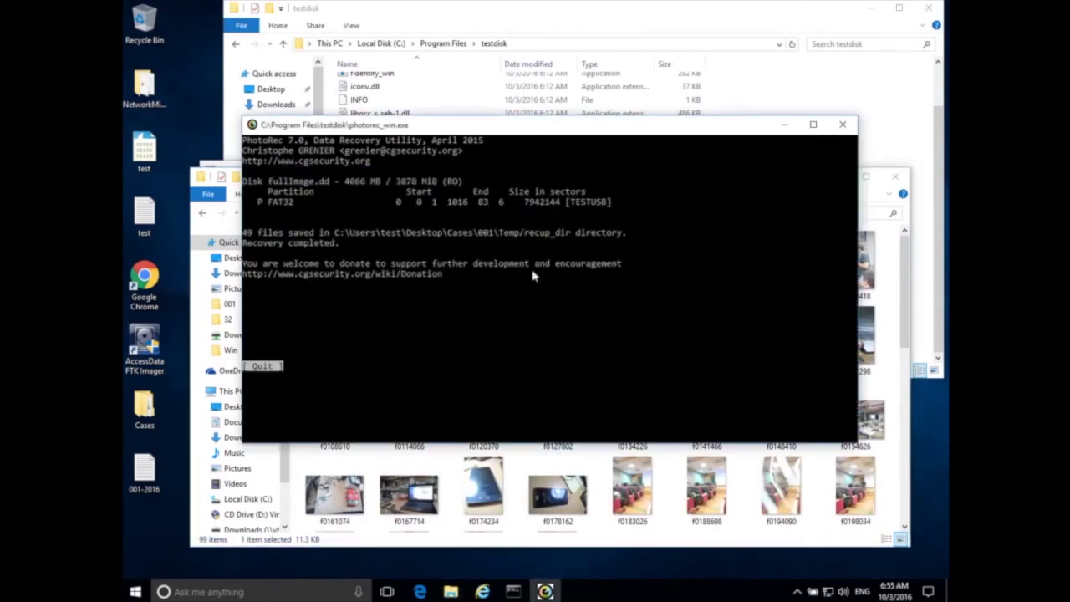
left_click(311, 315)
right_click(315, 315)
left_click(315, 315)
right_click(316, 316)
key("Return")
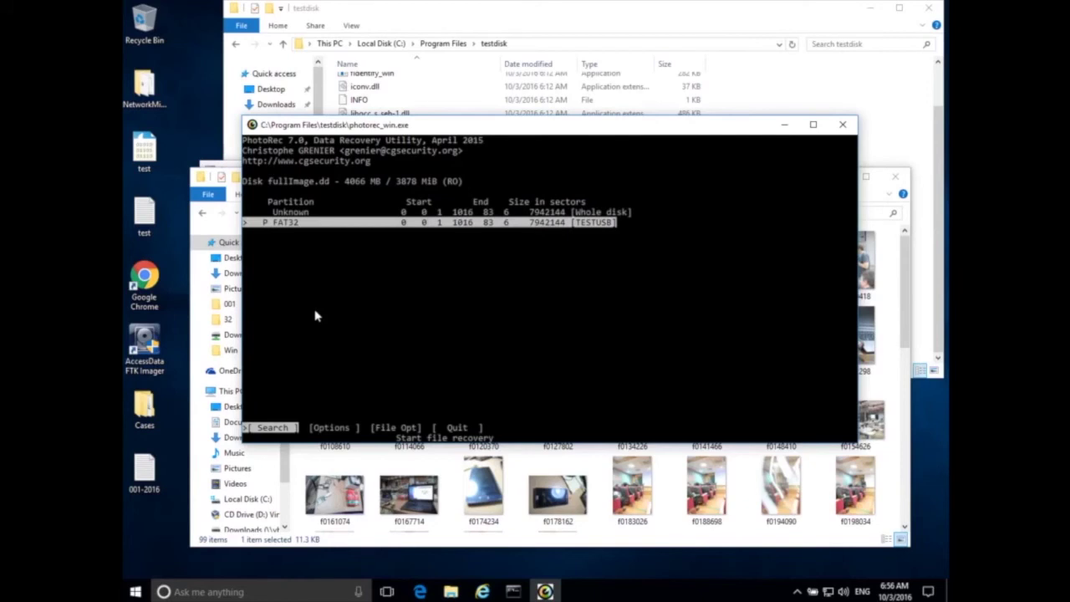
- Quit the partition selection and then the disk selection to exit PhotoRec
key("Right")
key("Right")
key("Right")
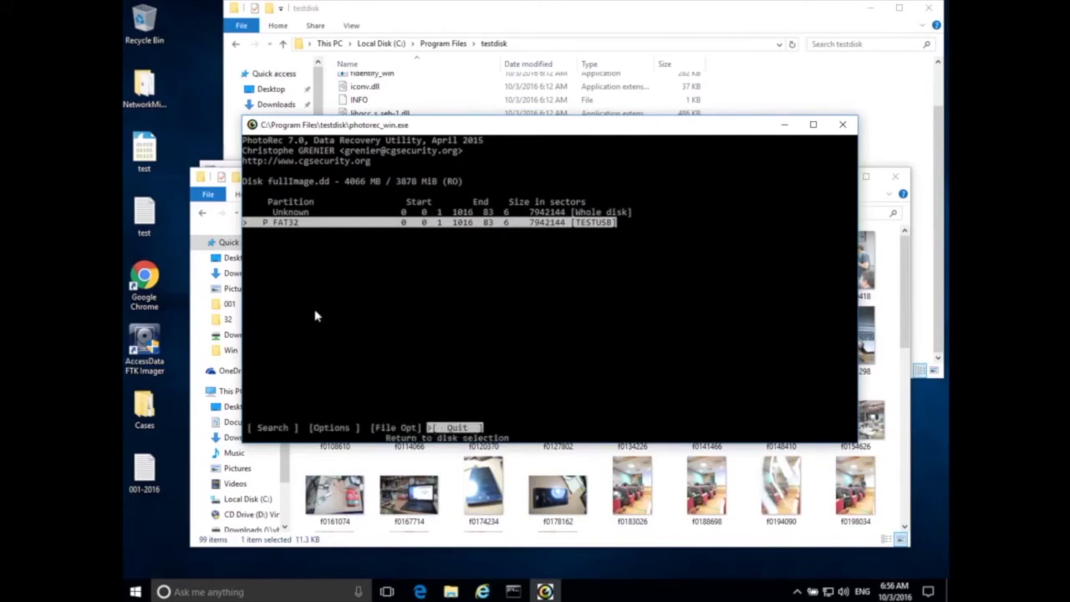
key("Left")
key("Left")
key("Right")
key("Left")
key("Left")
key("Left")
key("Return")
key("Right")
key("Return")
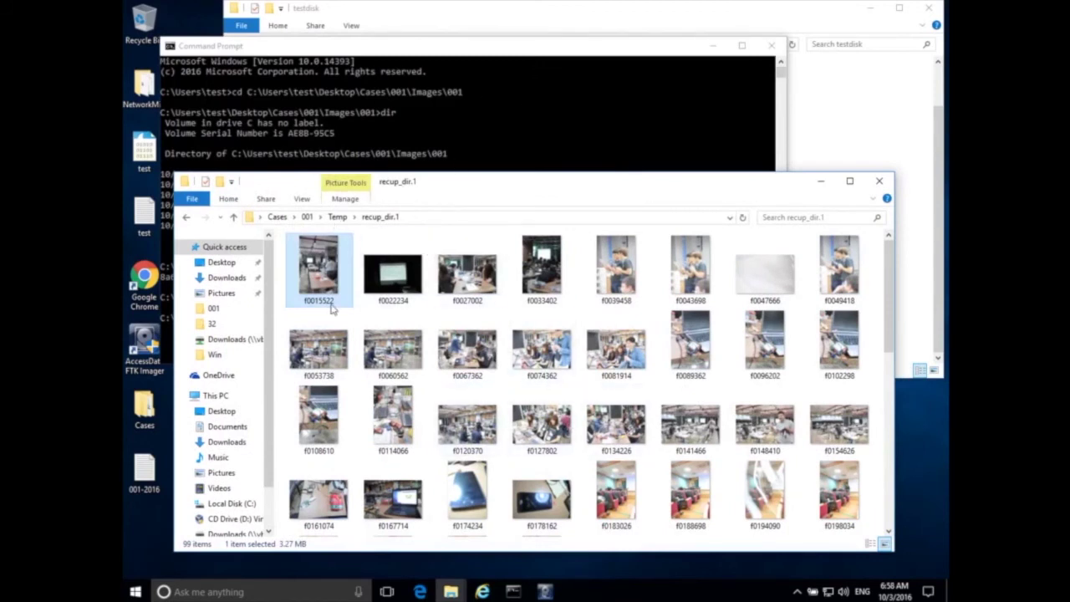
- Switch to FTK Imager, enlarge the hex viewer, and display the hex content of f0015522.jpg from recup_dir.1
left_click_drag(524, 181, 525, 173)
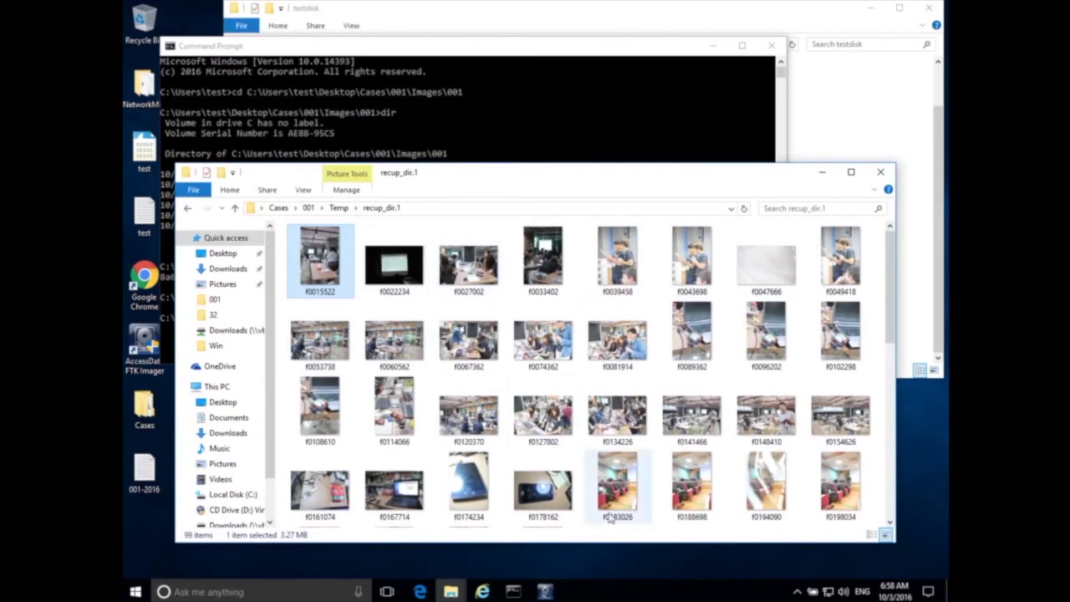
left_click(545, 591)
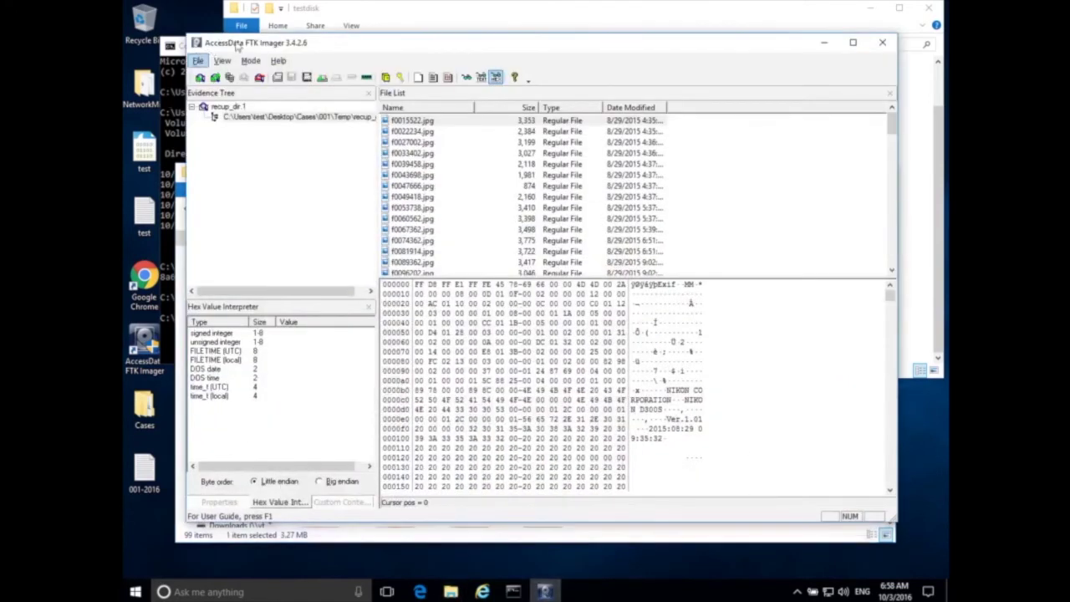
left_click_drag(452, 276, 450, 216)
left_click(266, 202)
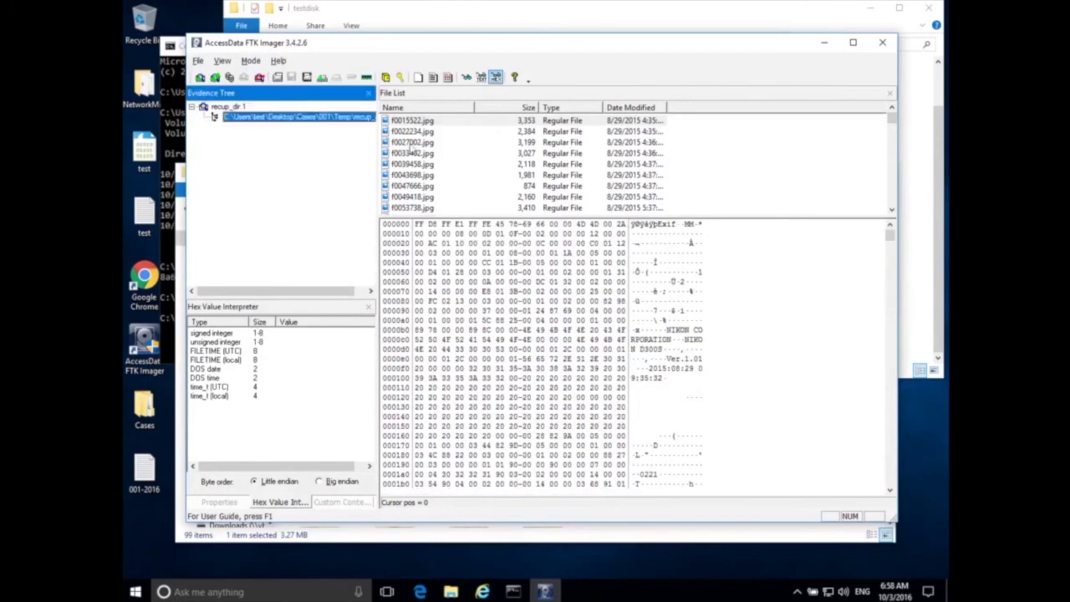
left_click(427, 142)
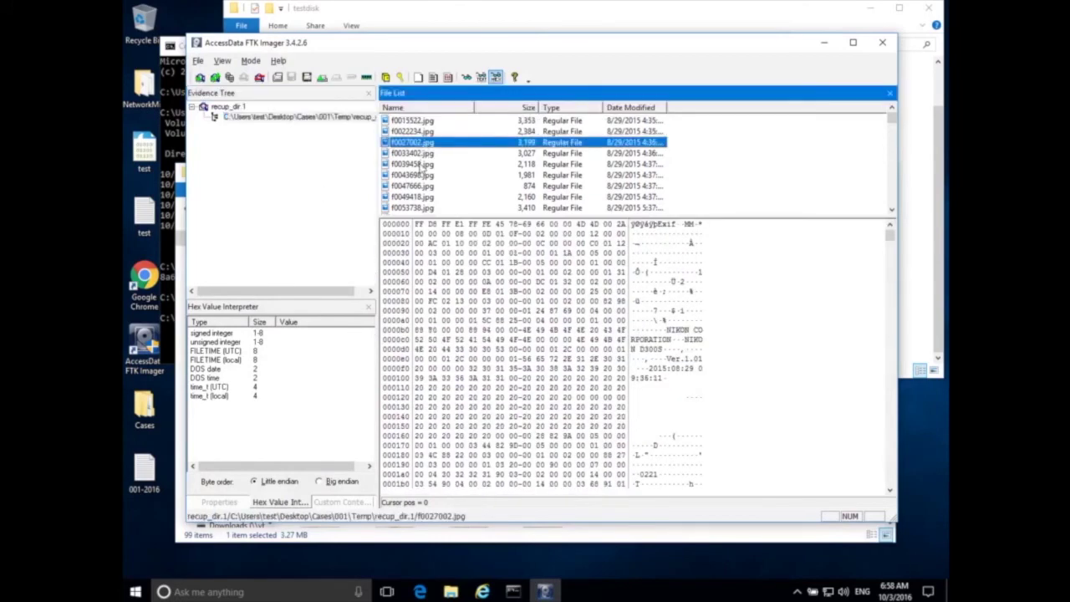
left_click(425, 121)
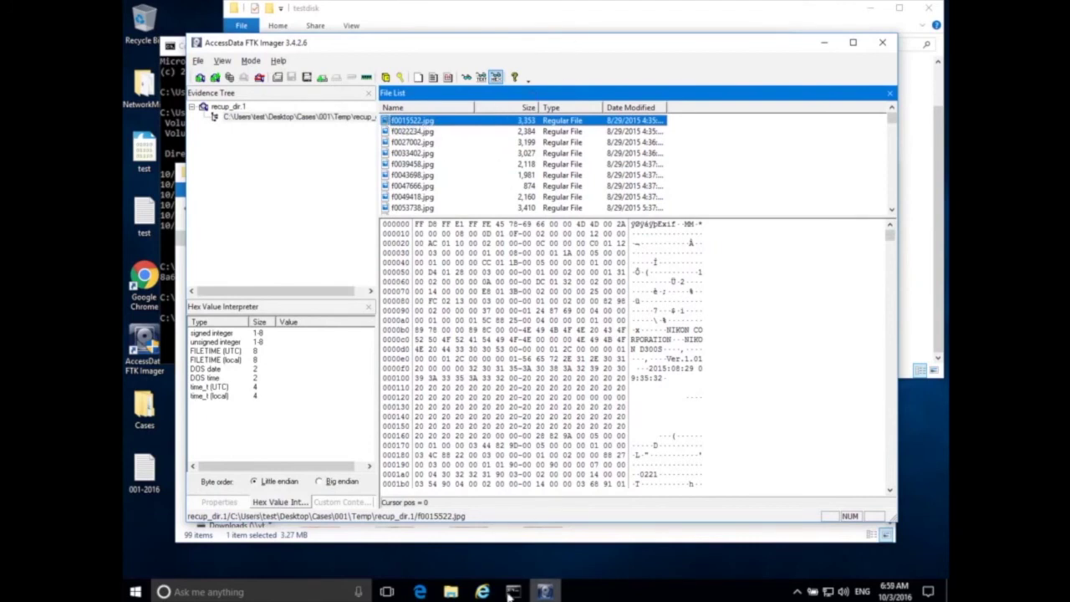
- Switch to the recup_dir.1 folder in File Explorer, view f0015522.jpg in Photos, and close the picture
left_click(451, 591)
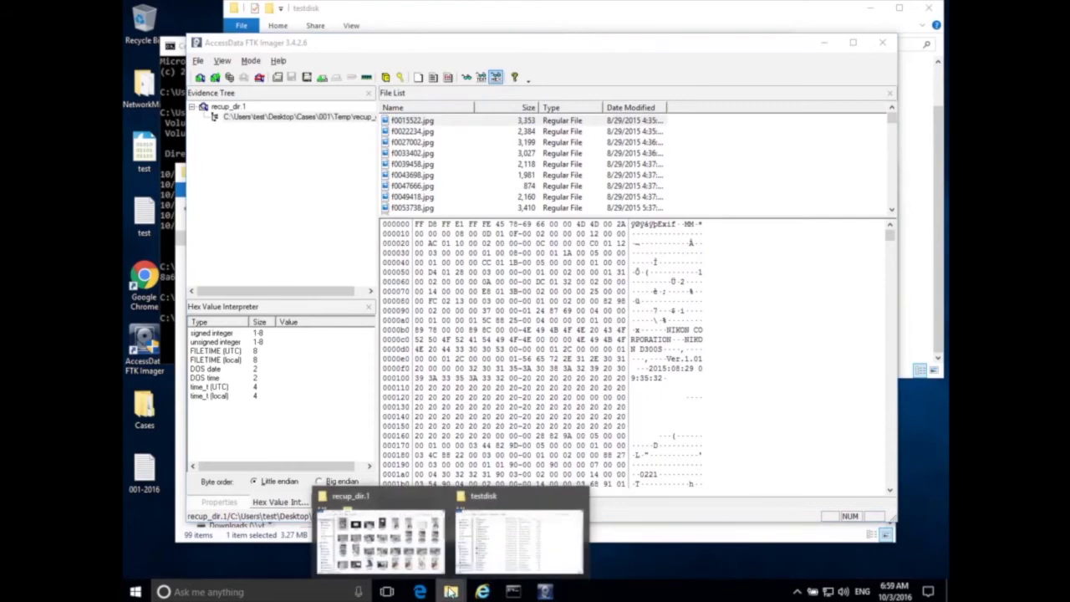
left_click(381, 539)
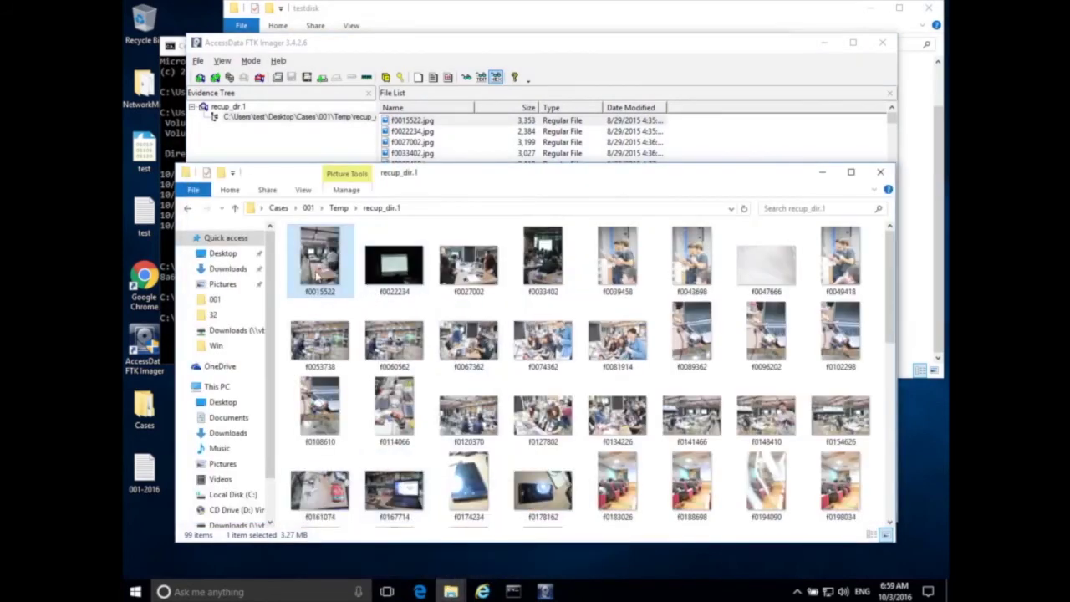
double_click(318, 270)
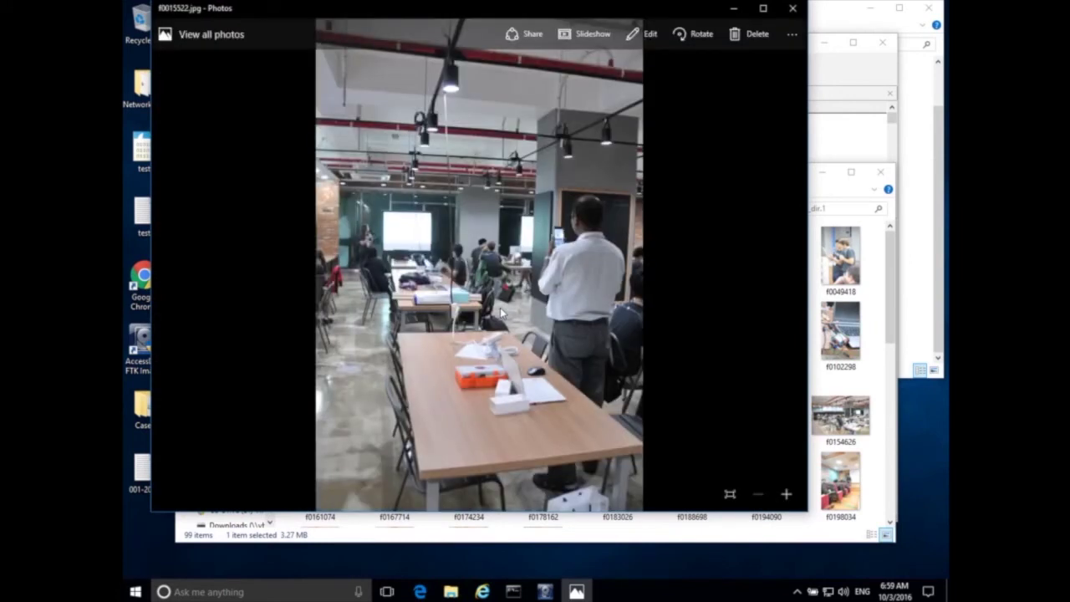
left_click(793, 9)
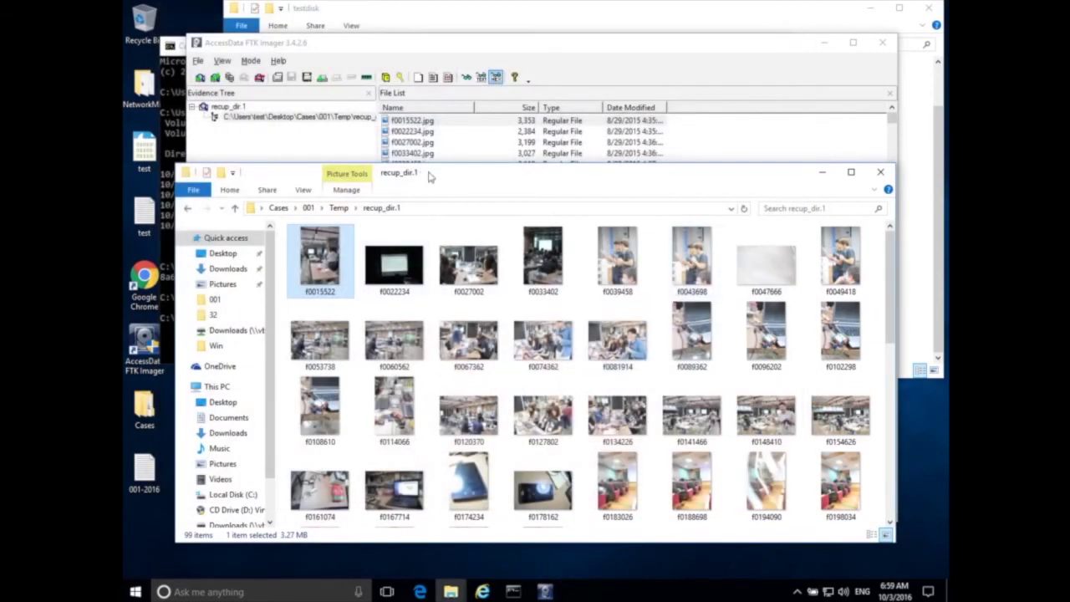
left_click_drag(427, 175, 439, 209)
- Return to FTK Imager and compare the hex headers of the first several recovered JPG files, ending on f0015522.jpg
left_click(484, 47)
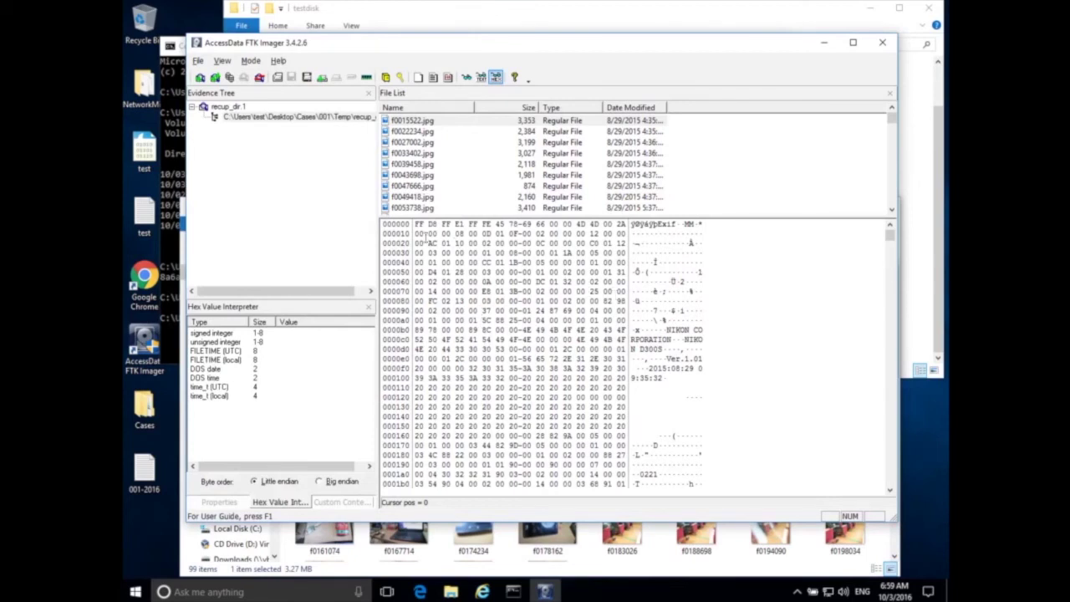
left_click_drag(413, 224, 521, 225)
left_click(568, 288)
left_click(432, 166)
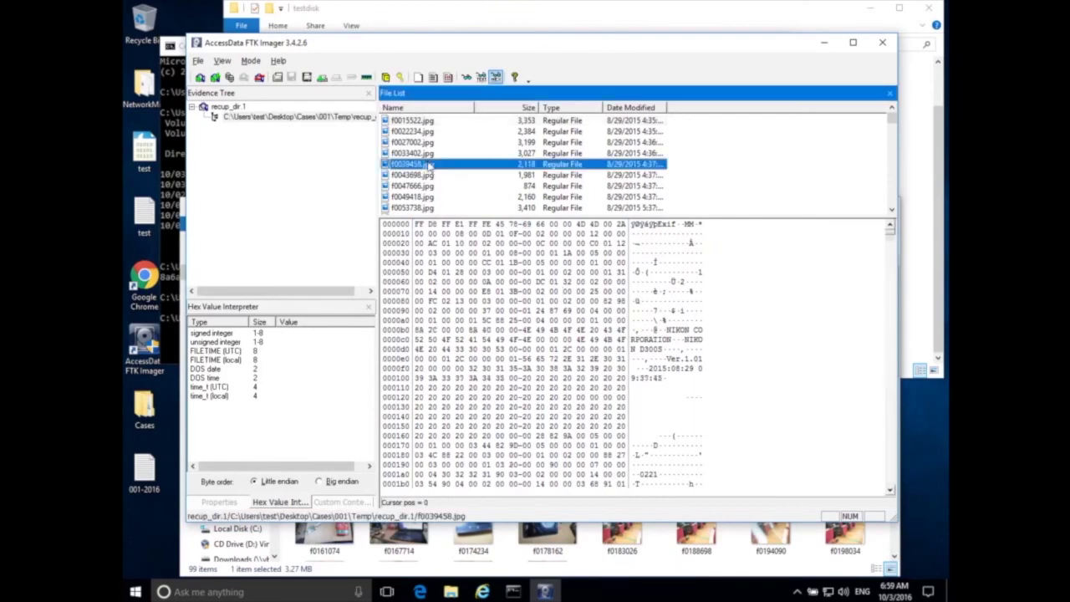
left_click(430, 144)
left_click(433, 176)
left_click(433, 154)
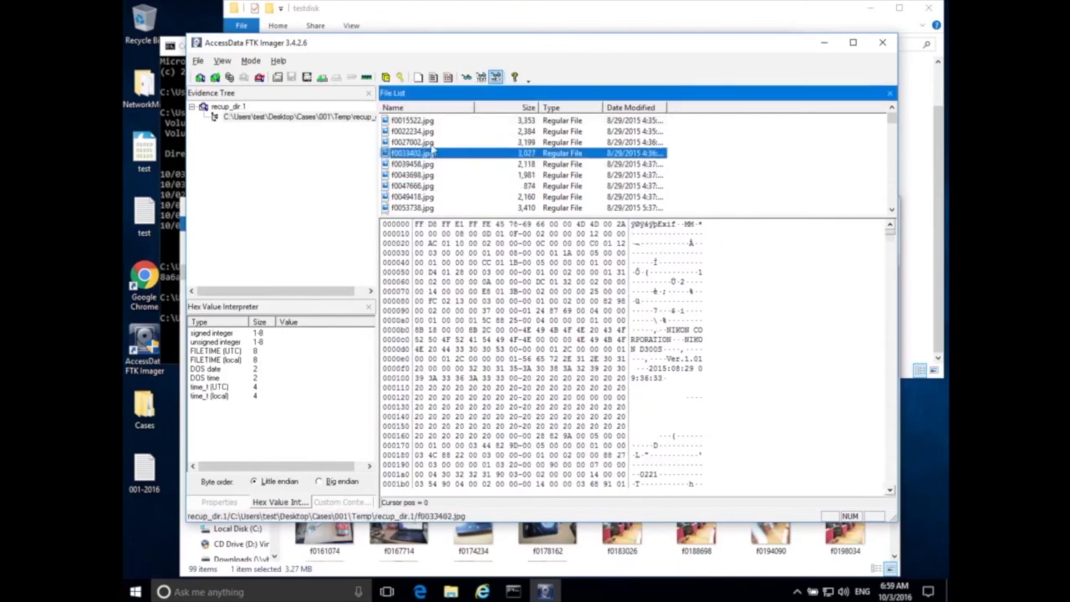
left_click(423, 132)
left_click(417, 122)
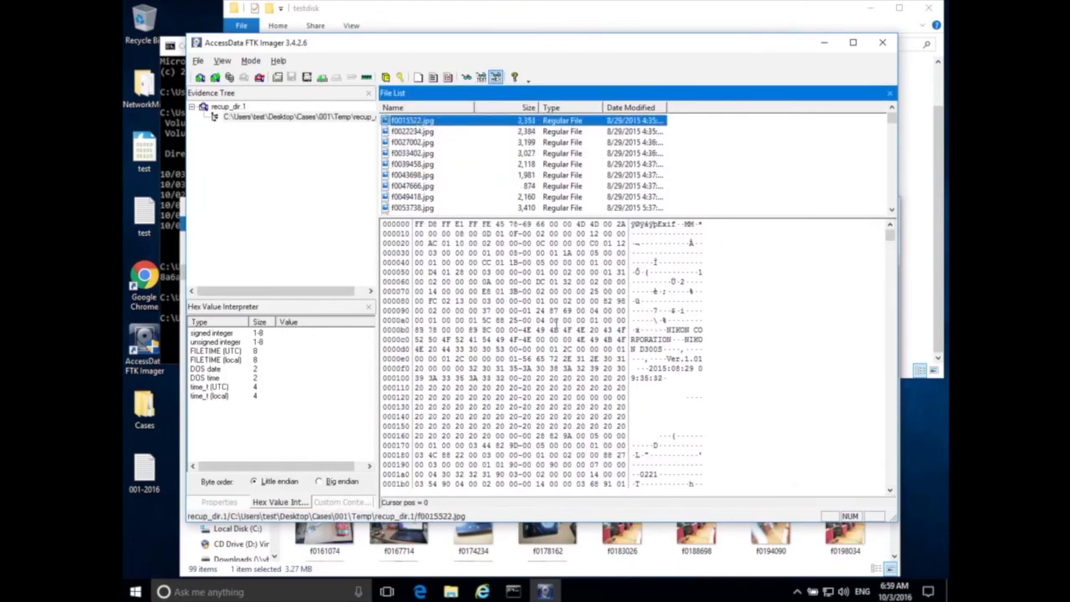
- Highlight the six header bytes FF D8 FF E1 FF FE at the start of f0015522.jpg
left_click_drag(415, 224, 495, 221)
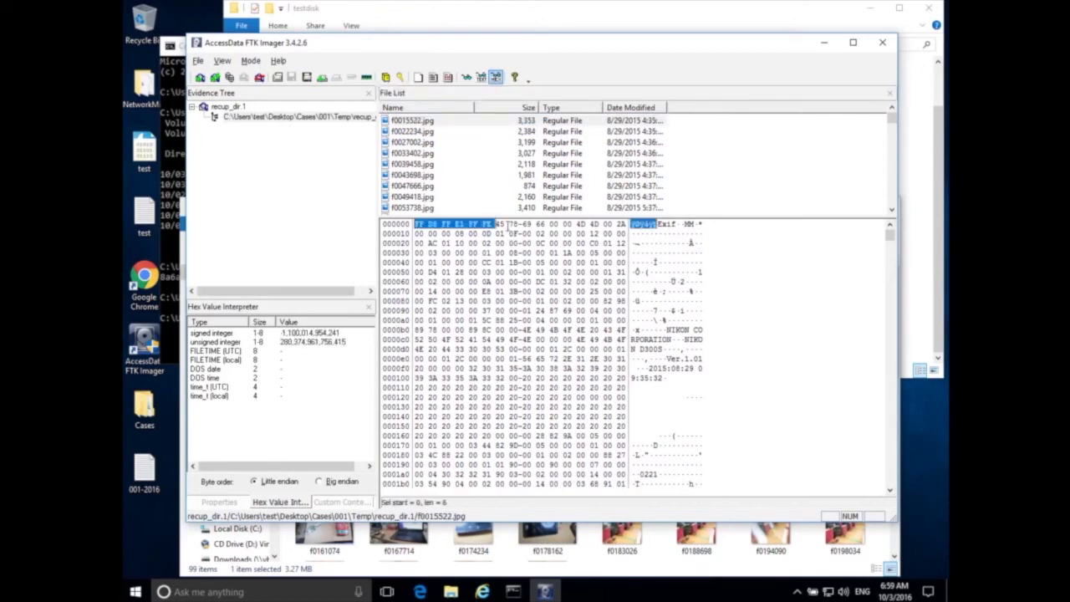
left_click(508, 225)
left_click_drag(495, 224, 419, 219)
left_click(480, 262)
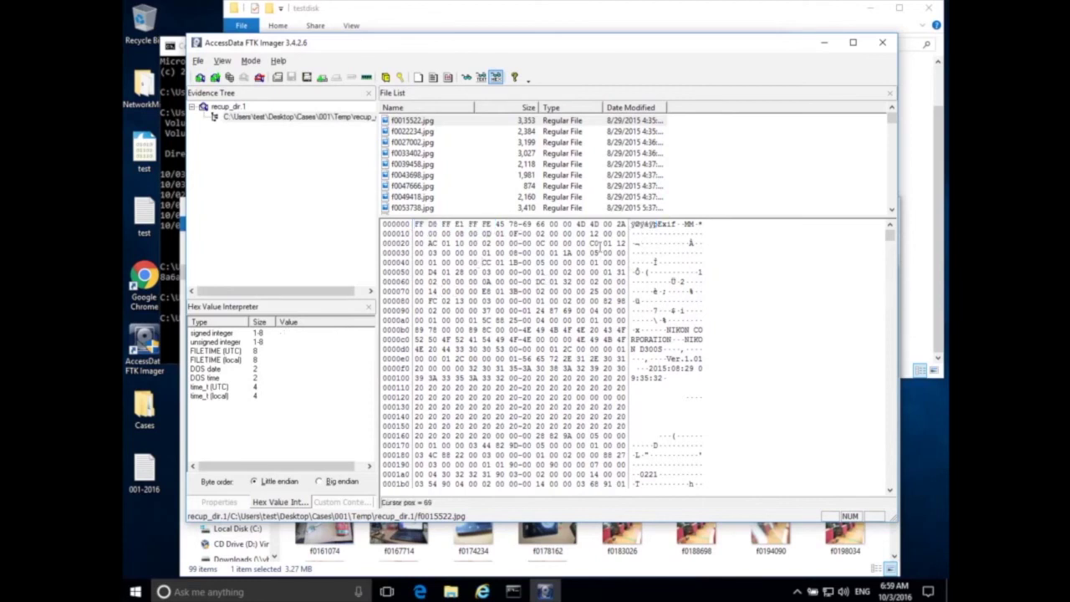
- Highlight the Exif metadata of f0015522.jpg from the Exif marker through its date and time, and reselect the six bytes before it
left_click_drag(658, 224, 678, 379)
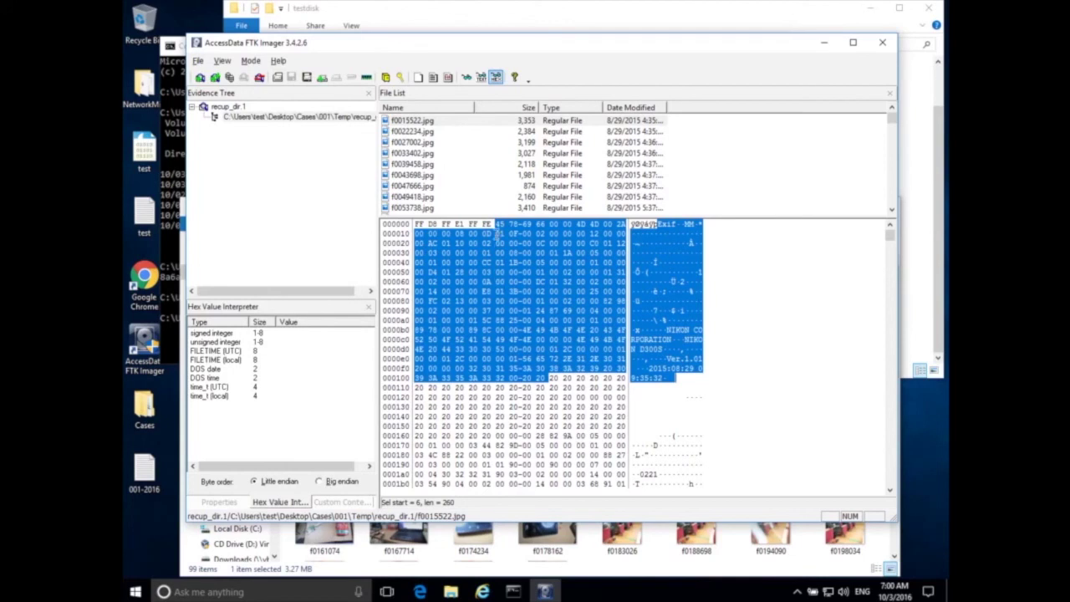
left_click(495, 225)
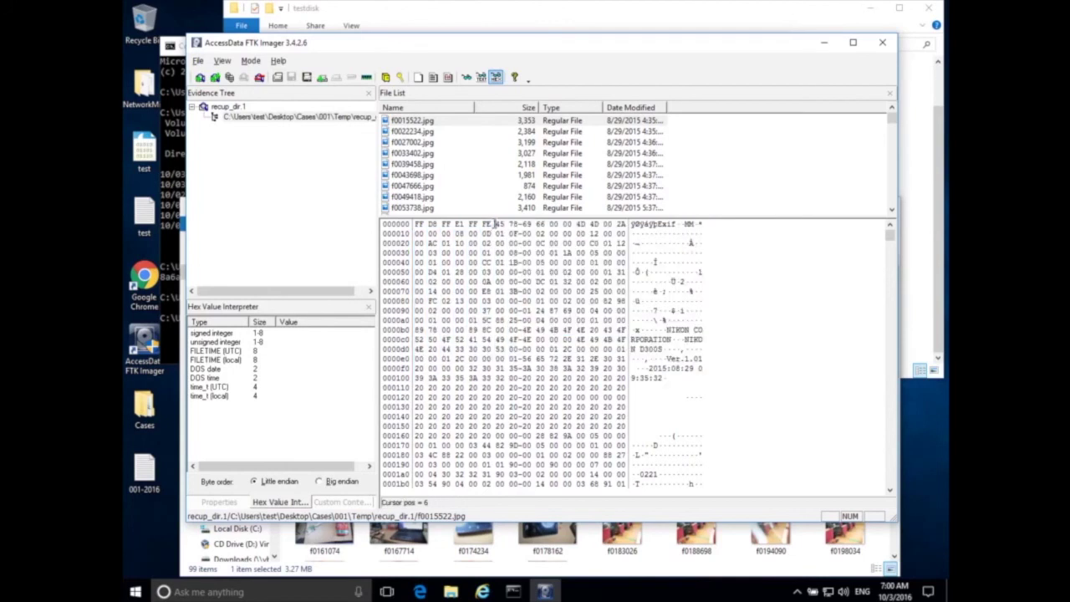
left_click_drag(495, 225, 424, 258)
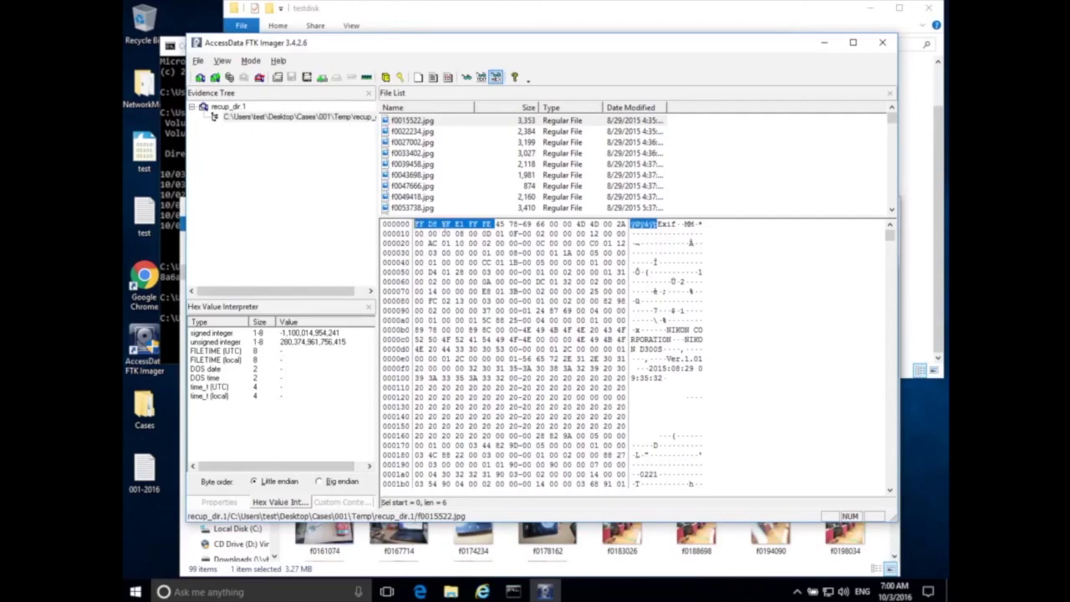
- Highlight the footer bytes FF D9 at the end of f0015522.jpg and return to the start of its hex data
left_click_drag(892, 237, 899, 499)
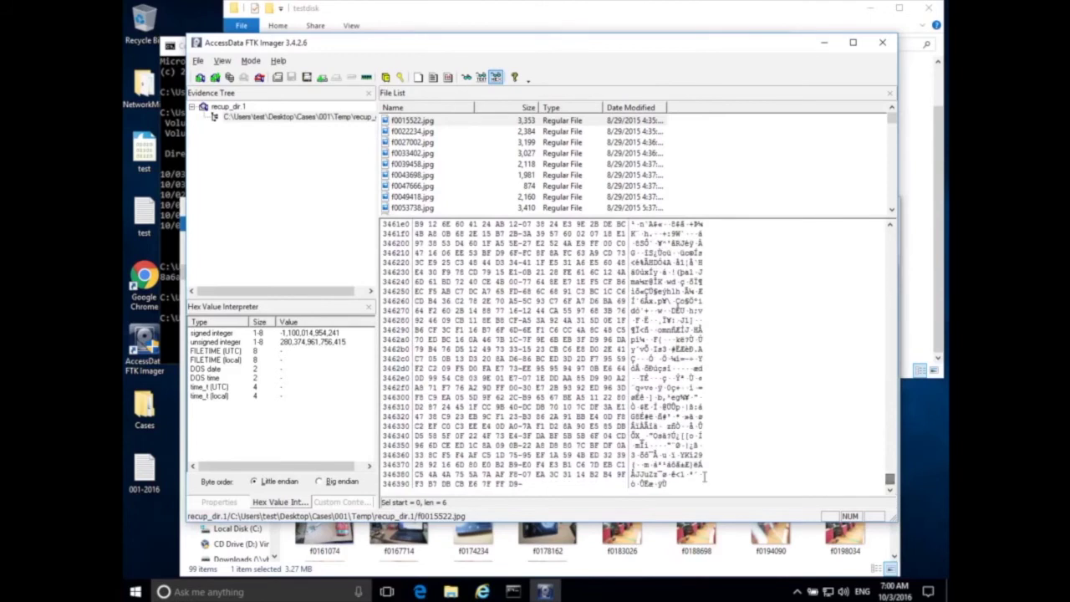
left_click_drag(520, 484, 496, 485)
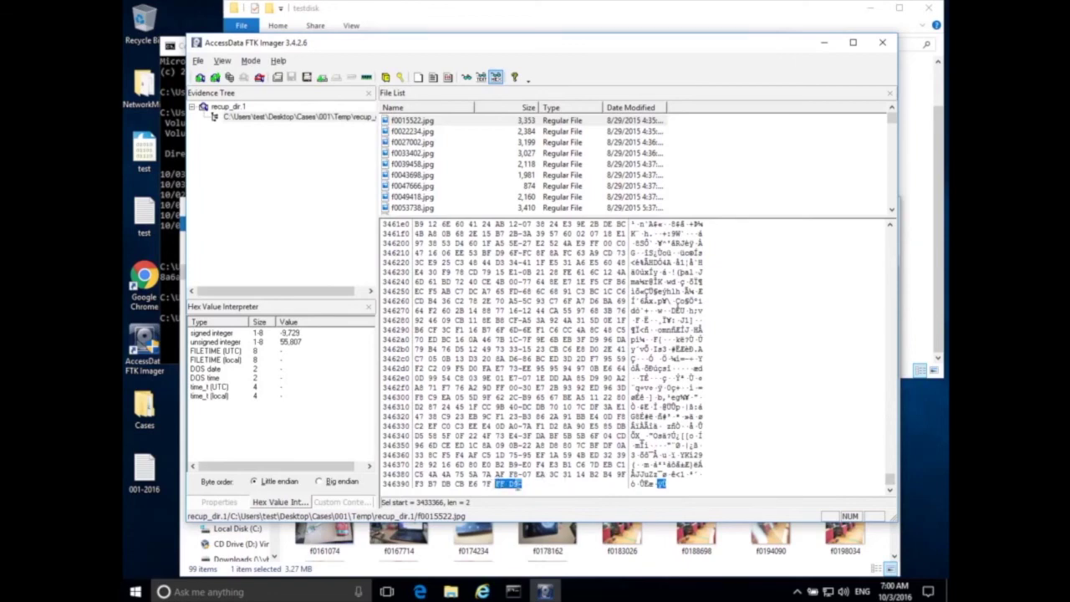
left_click_drag(889, 482, 878, 219)
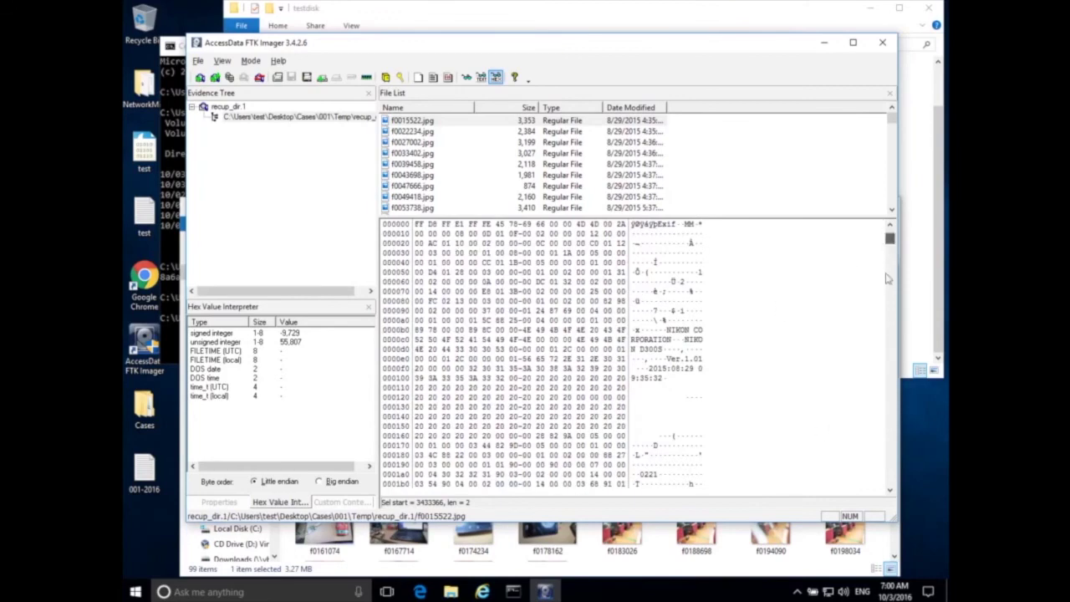
- Compare both ends of f0015522.jpg's hex data, highlighting the six header bytes FF D8 FF E1 FF FE and the footer bytes FF D9
left_click_drag(890, 238, 889, 480)
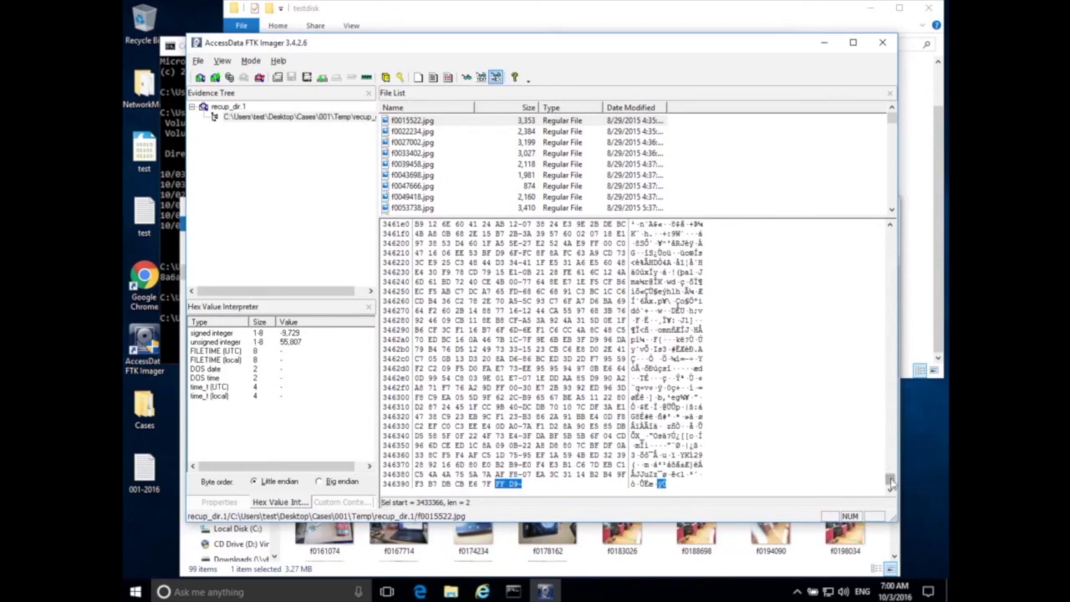
left_click_drag(889, 480, 889, 234)
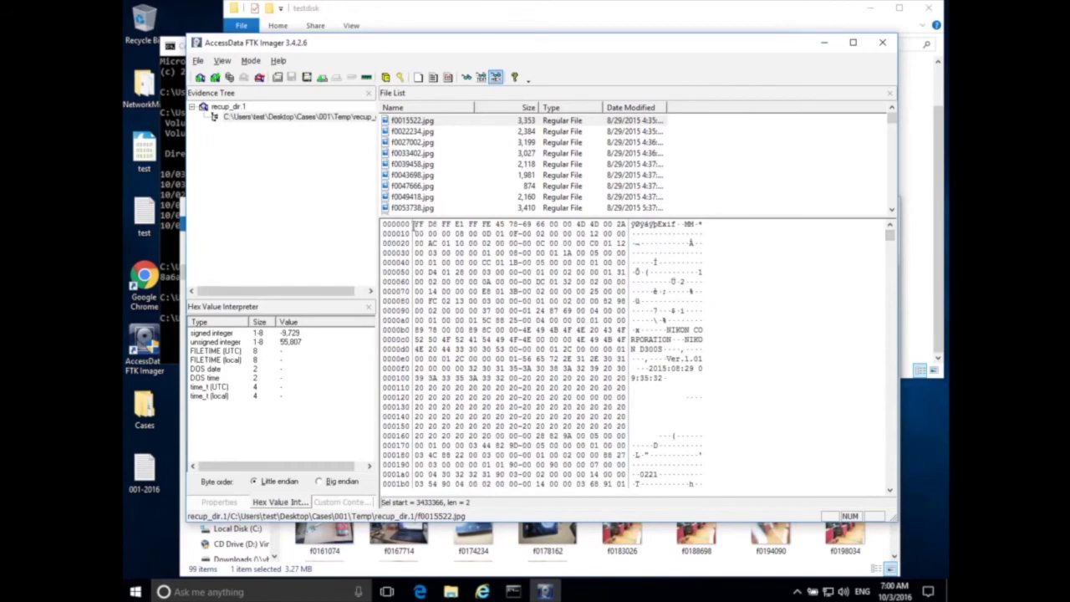
left_click_drag(415, 224, 495, 224)
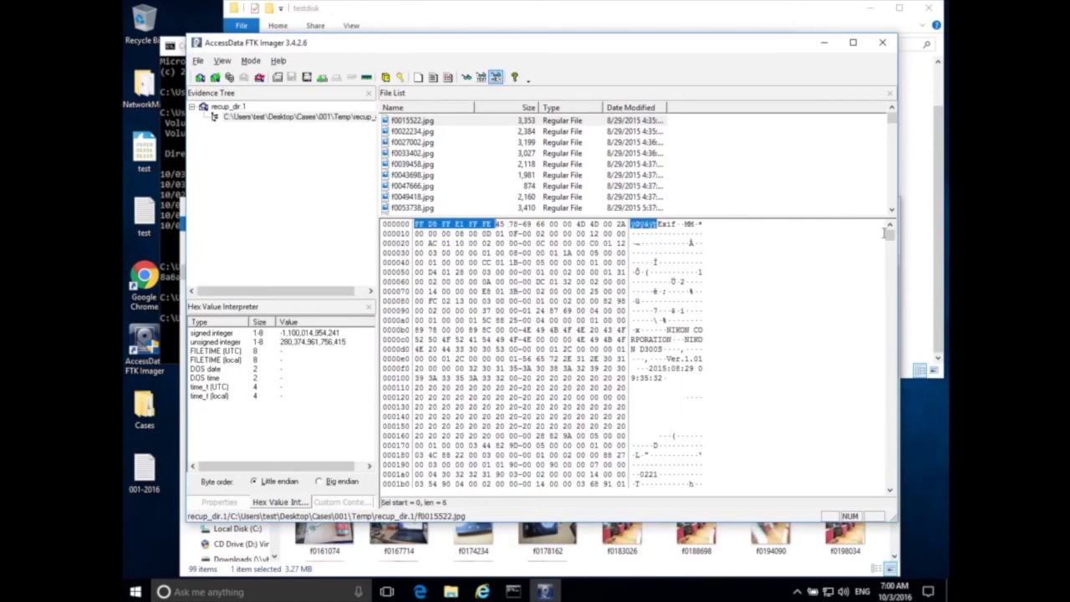
left_click_drag(890, 237, 890, 479)
left_click_drag(496, 485, 524, 485)
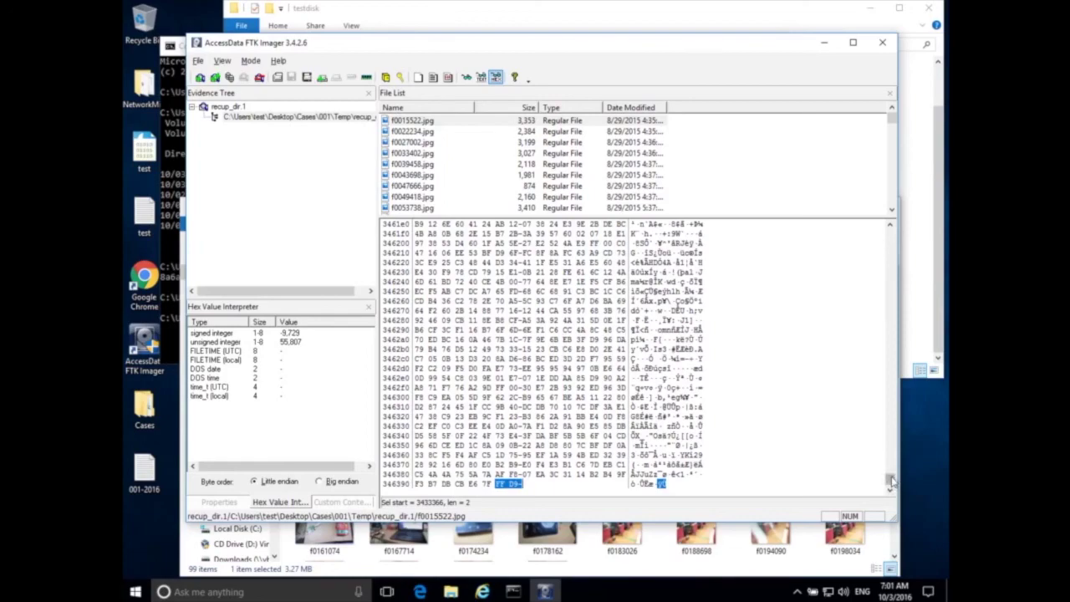
- Return to the start of f0015522.jpg, highlight its first five bytes FF D8 FF E1 FF, and clear the selection
left_click_drag(891, 481, 892, 234)
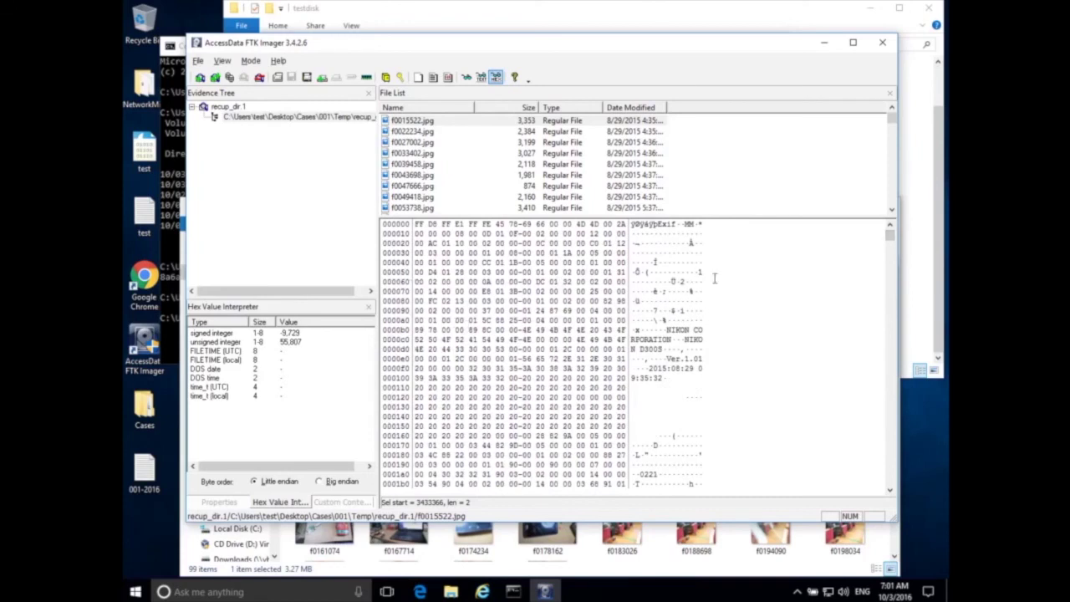
left_click_drag(416, 224, 488, 221)
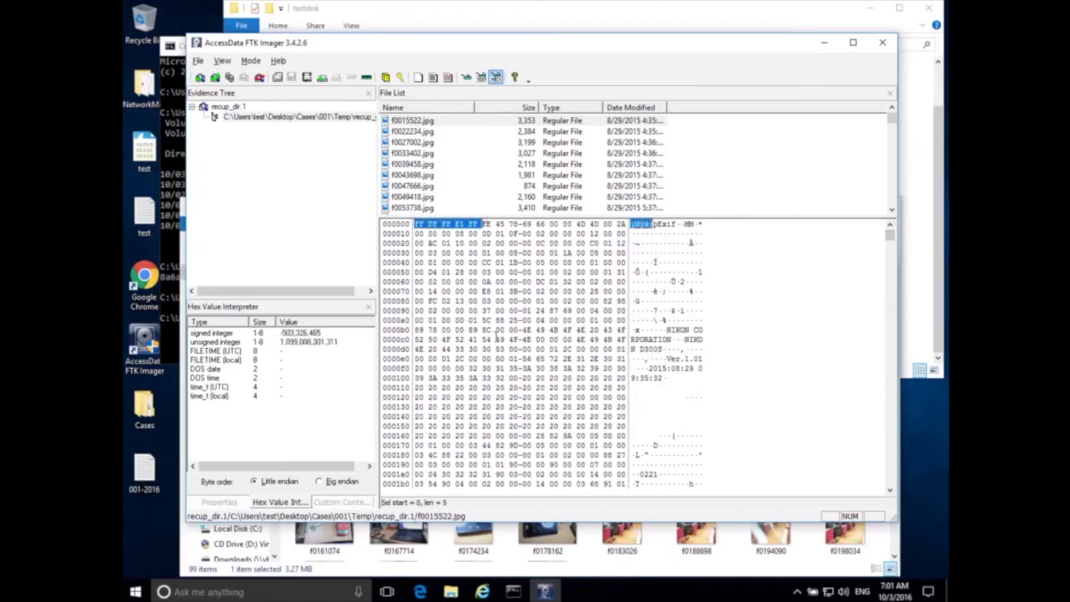
left_click(496, 339)
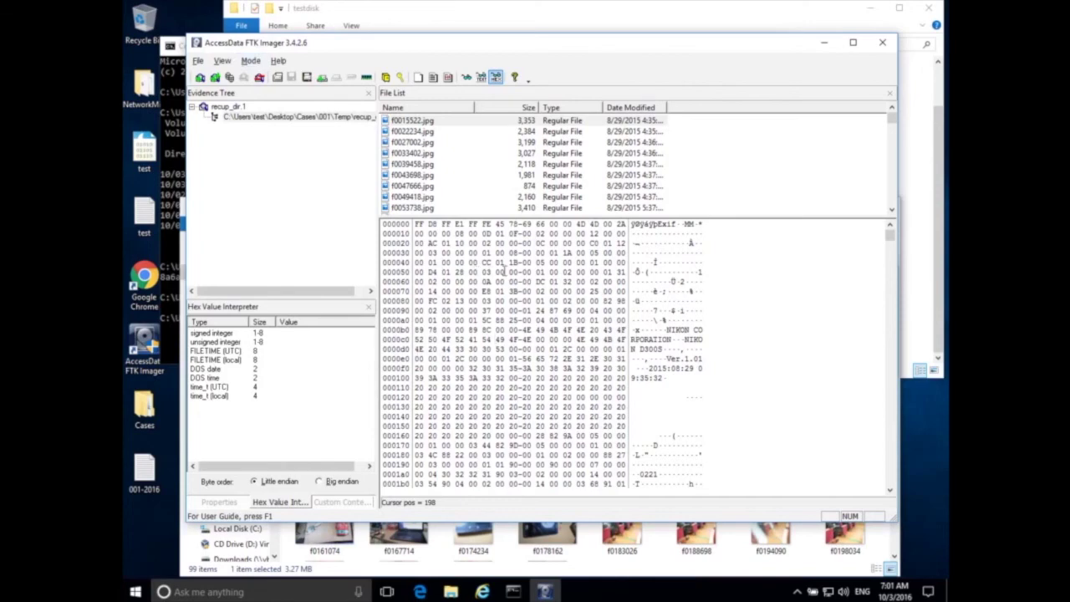
- Highlight the full six-byte header of f0015522.jpg once more, followed by the FF D9 footer at the end of the file
left_click_drag(414, 224, 495, 224)
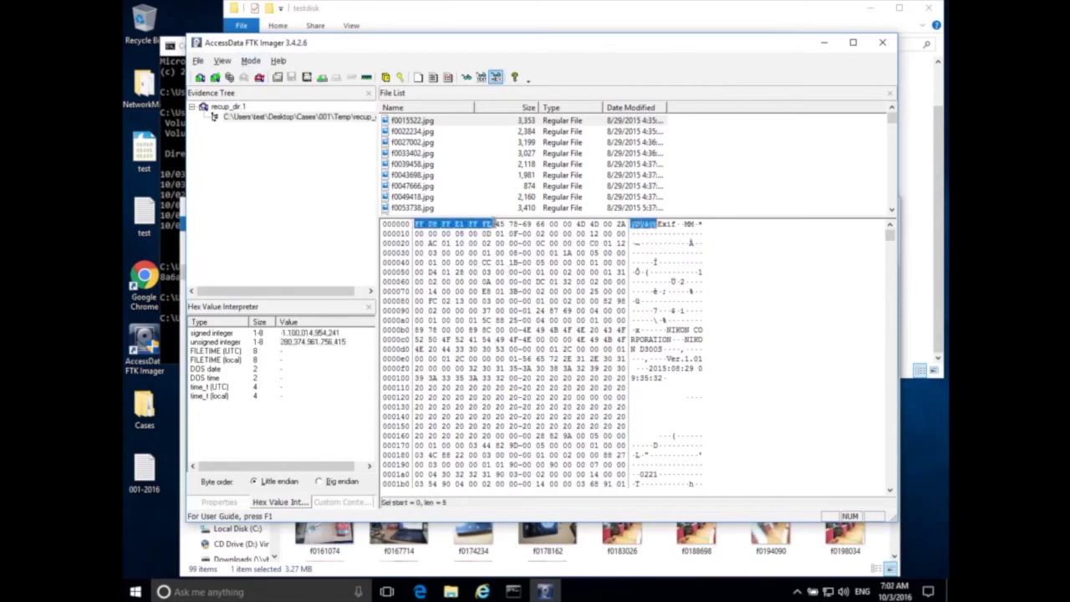
left_click_drag(892, 239, 890, 480)
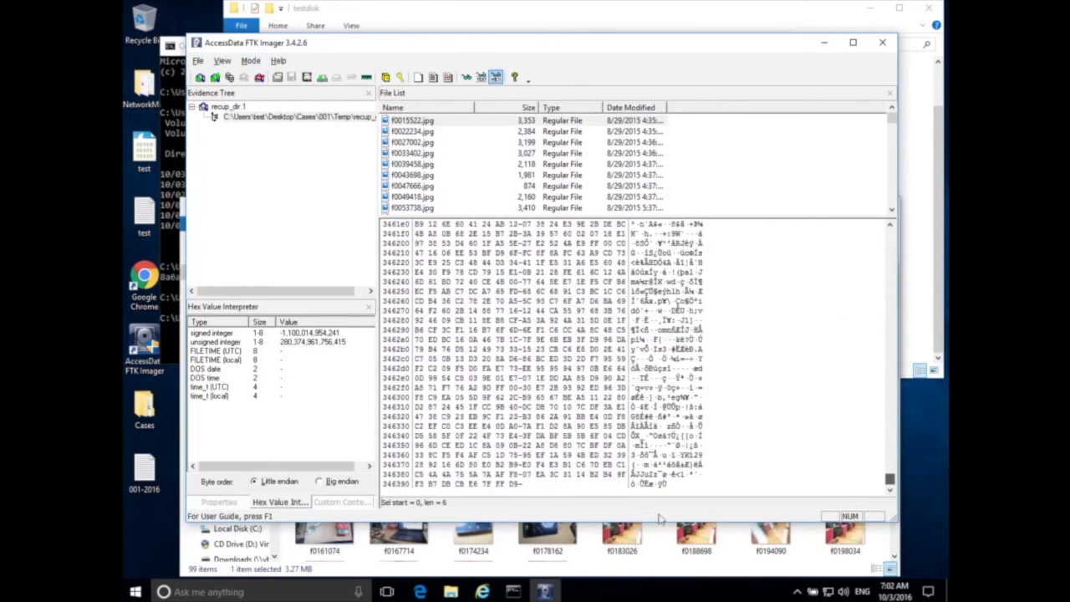
left_click_drag(496, 484, 520, 484)
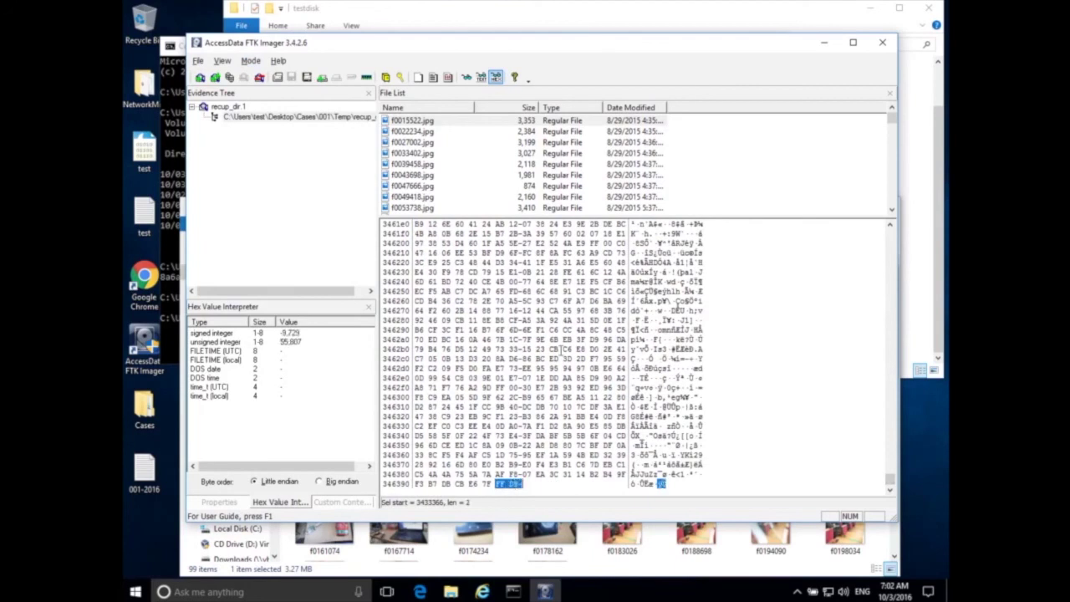